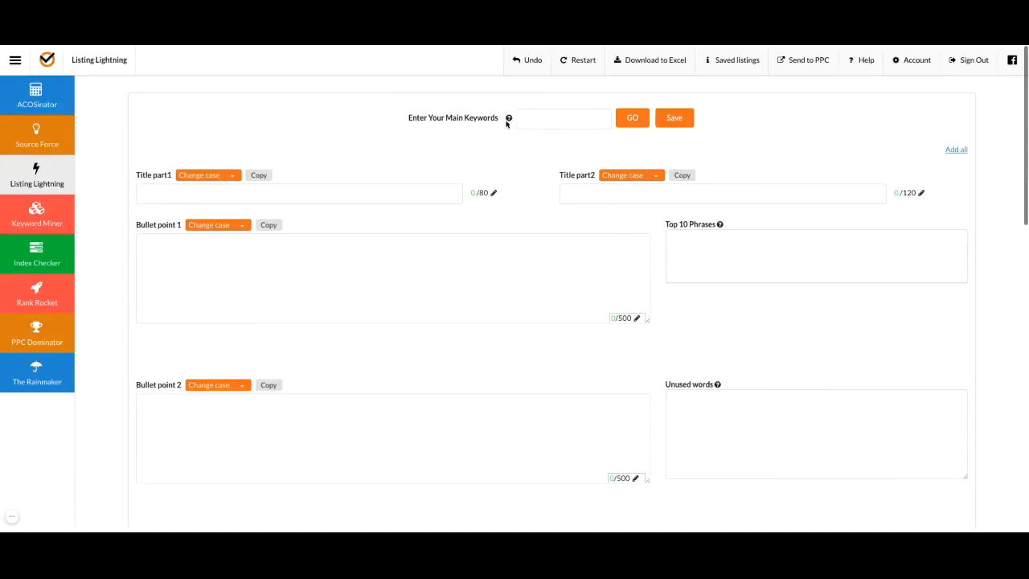
# - Generate listing keyword suggestions for the main keyword "latex gloves"
pyautogui.moveTo(508, 118)
pyautogui.click(525, 118)
pyautogui.write('atex gloves')
pyautogui.click(632, 119)
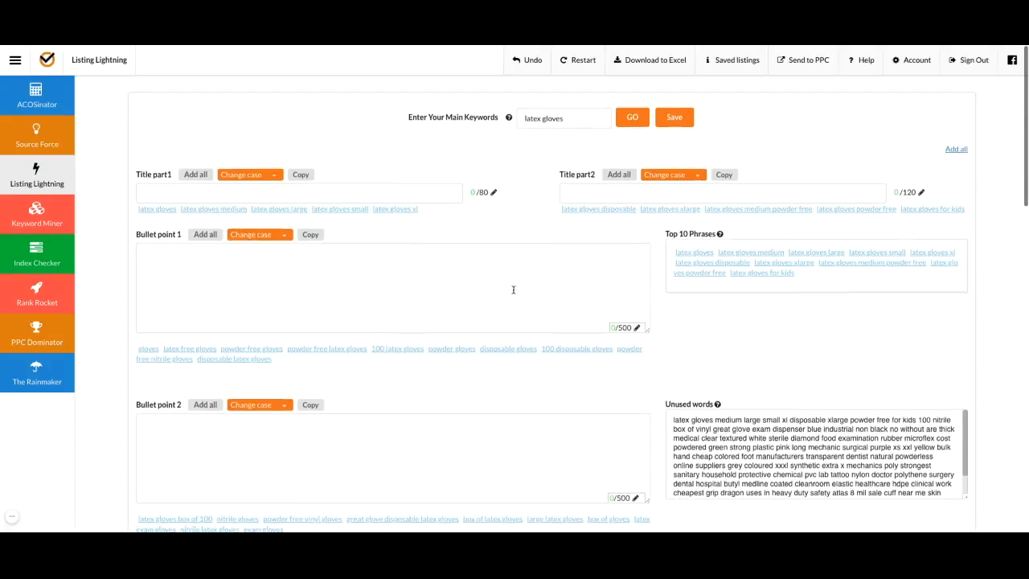
# - Review the suggested keywords for the titles, bullet points, description and back-end keywords, plus the top phrases and unused words
pyautogui.scroll(-3, 512, 289)
pyautogui.scroll(-8, 513, 289)
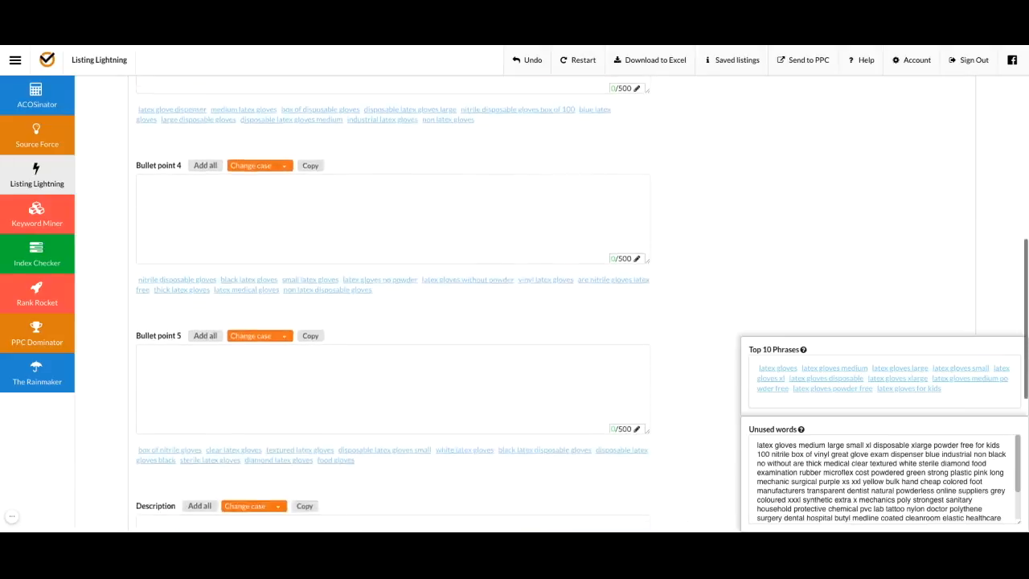
pyautogui.scroll(-6, 513, 290)
pyautogui.scroll(15, 513, 289)
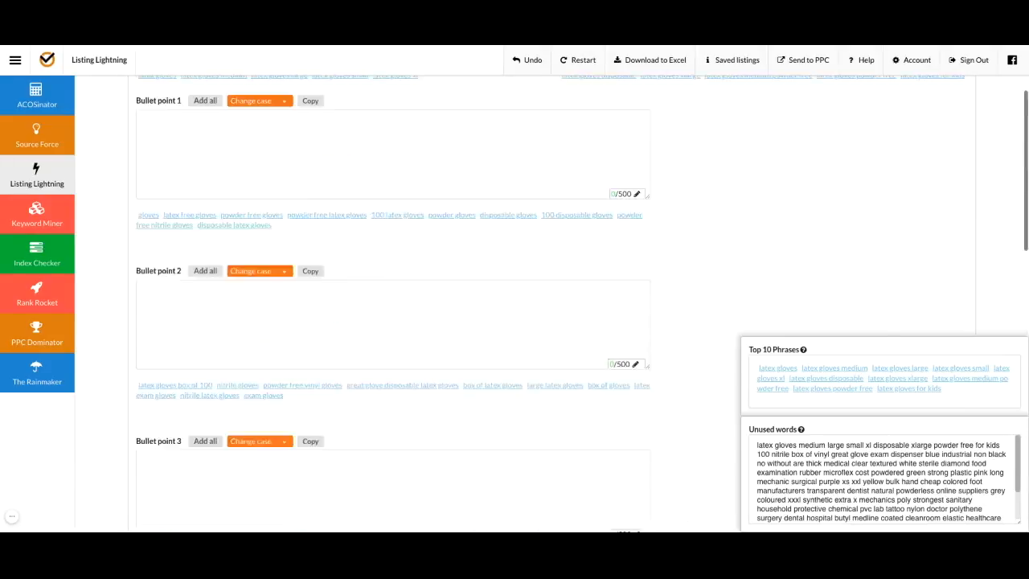
pyautogui.scroll(-1, 595, 197)
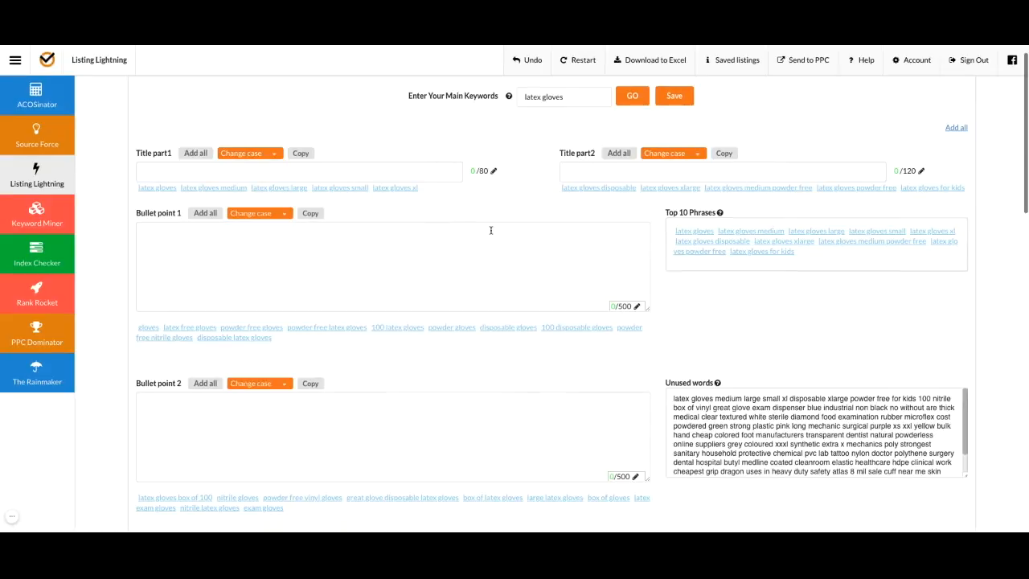
pyautogui.scroll(-2, 413, 260)
pyautogui.scroll(-8, 412, 260)
pyautogui.scroll(-4, 352, 405)
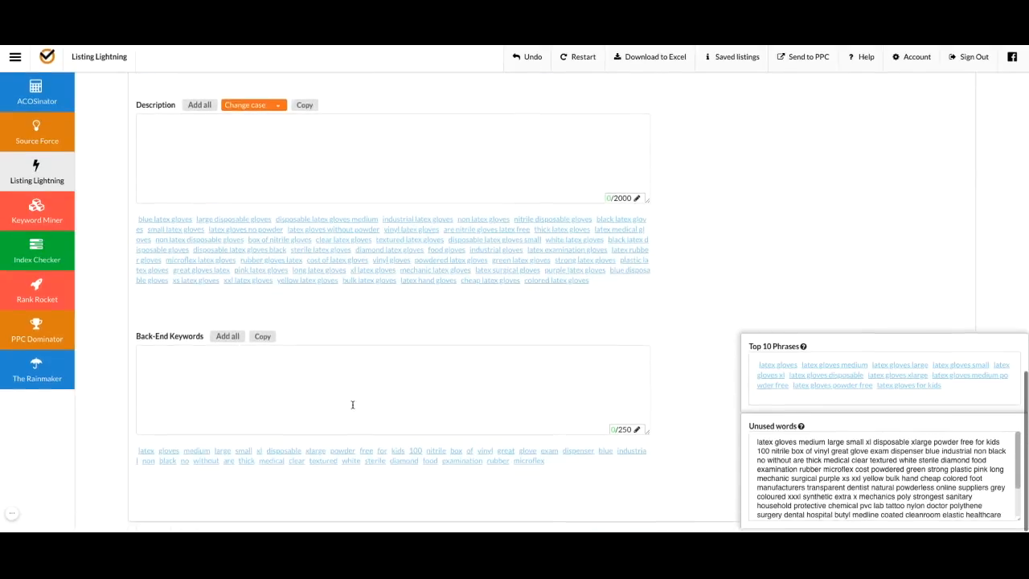
pyautogui.scroll(15, 352, 404)
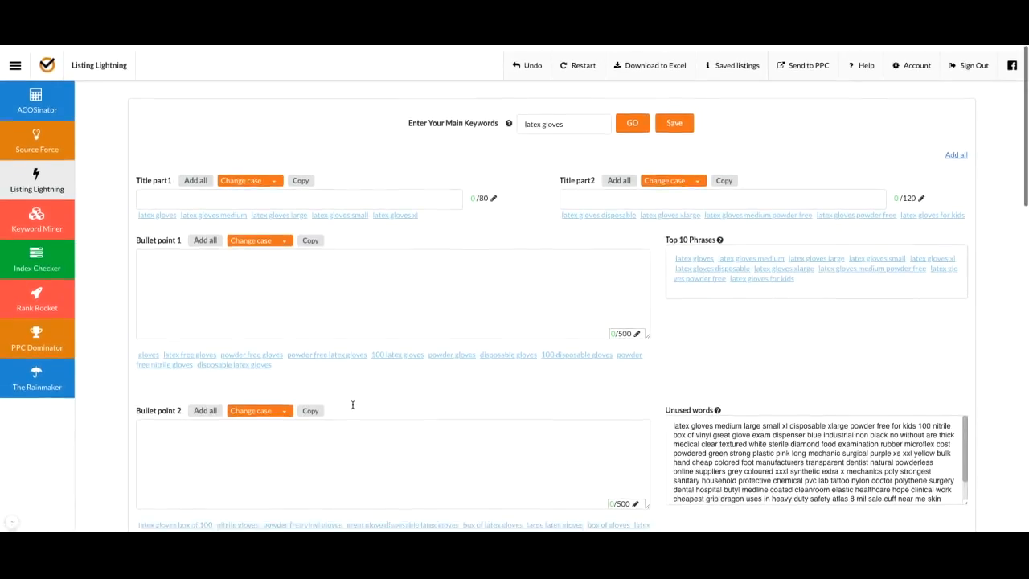
pyautogui.moveTo(719, 235)
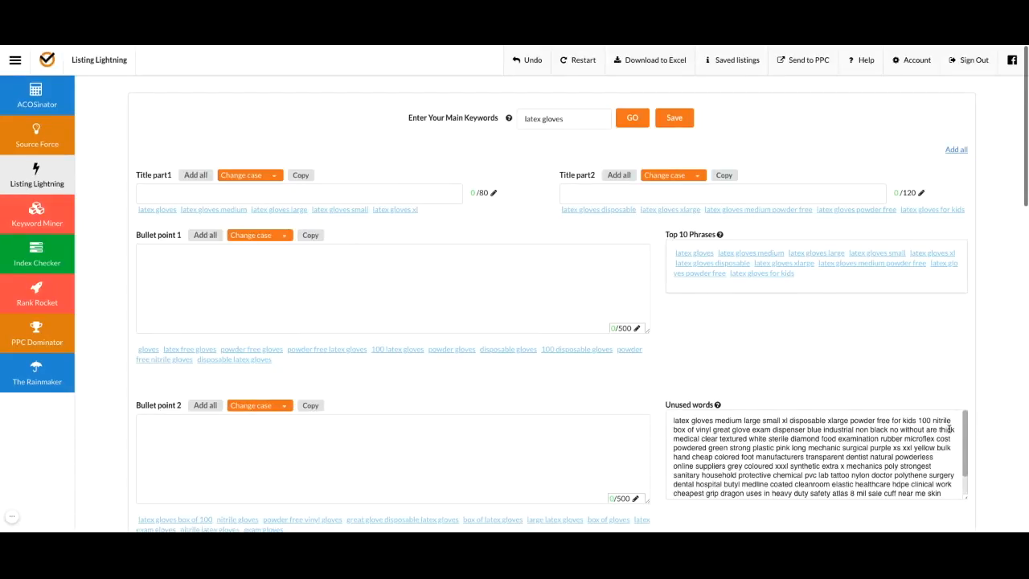
pyautogui.scroll(-3, 933, 441)
pyautogui.scroll(2, 934, 441)
pyautogui.scroll(1, 934, 441)
pyautogui.click(229, 192)
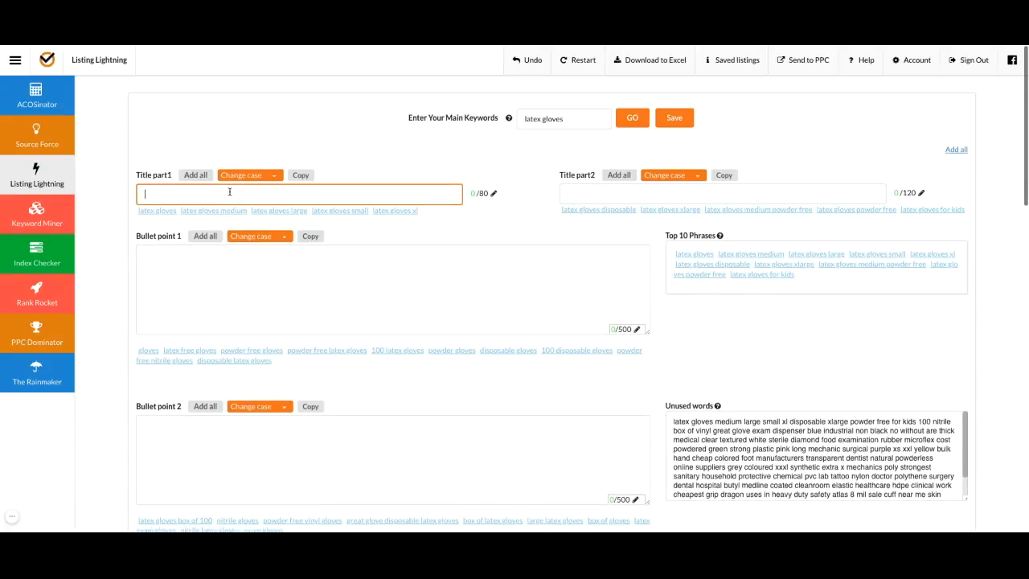
pyautogui.click(608, 191)
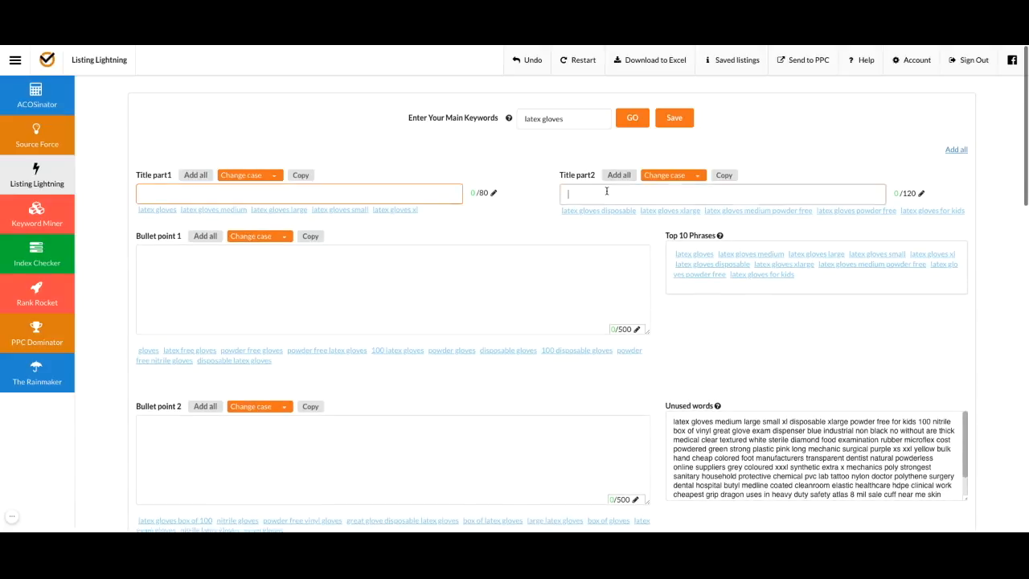
pyautogui.click(453, 267)
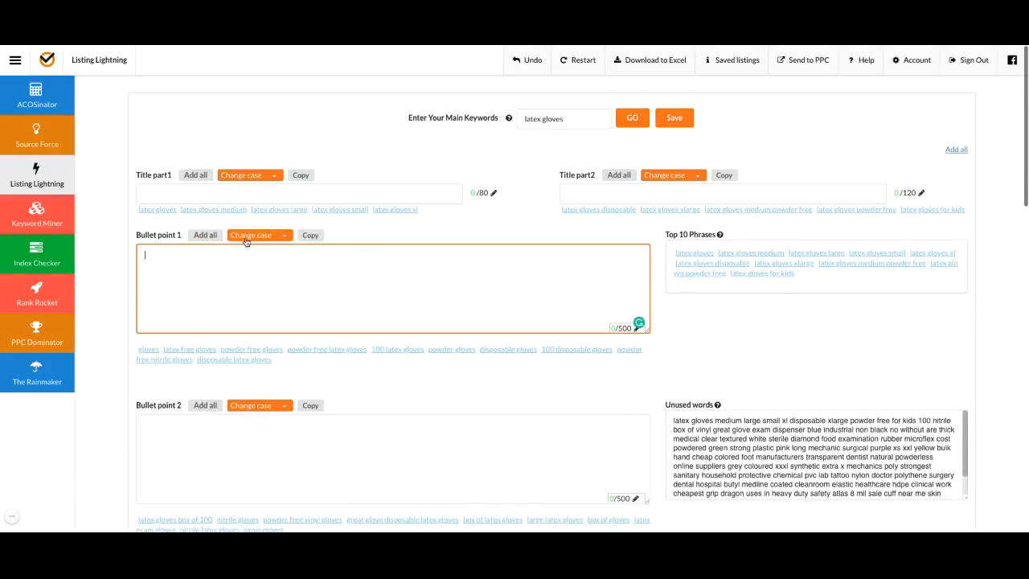
# - Begin Title part1 with the suggested phrase "latex gloves" followed by "by widget co |"
pyautogui.click(230, 191)
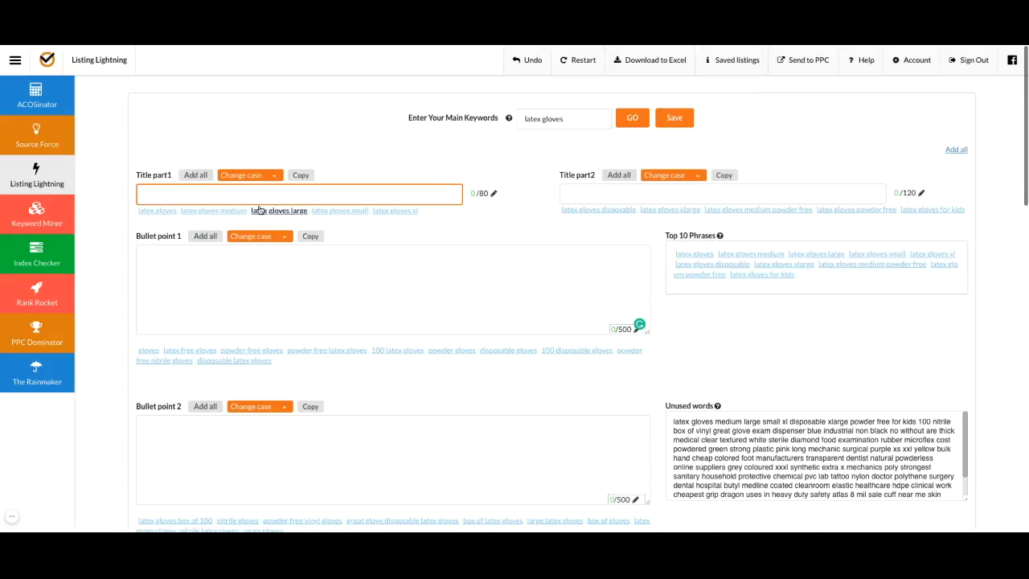
pyautogui.click(157, 211)
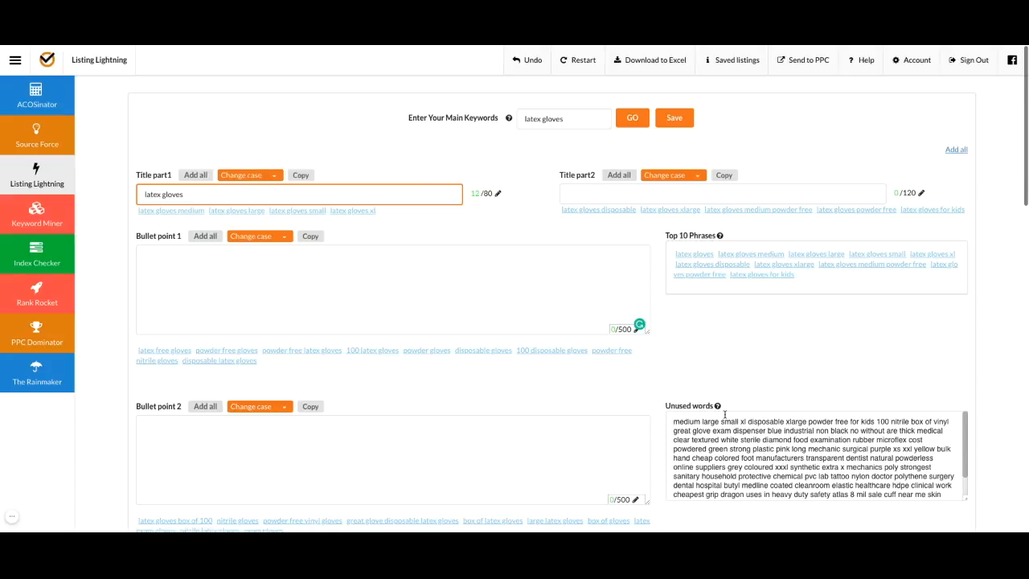
pyautogui.scroll(-2, 815, 441)
pyautogui.scroll(2, 815, 441)
pyautogui.write('by widget co |')
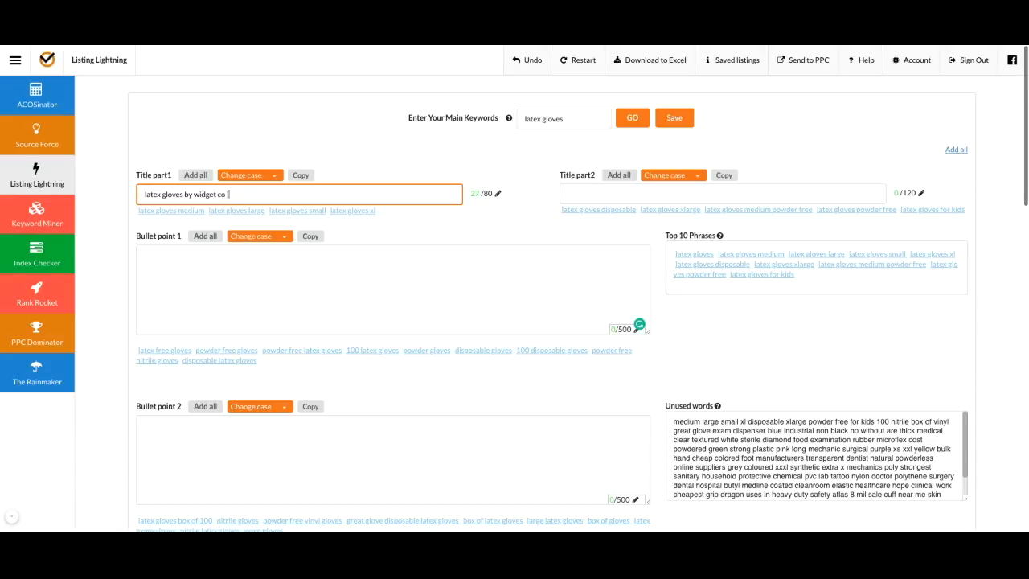
# - Append the suggested phrases "latex gloves medium", "latex gloves large" and "latex gloves small" to Title part1
pyautogui.click(197, 210)
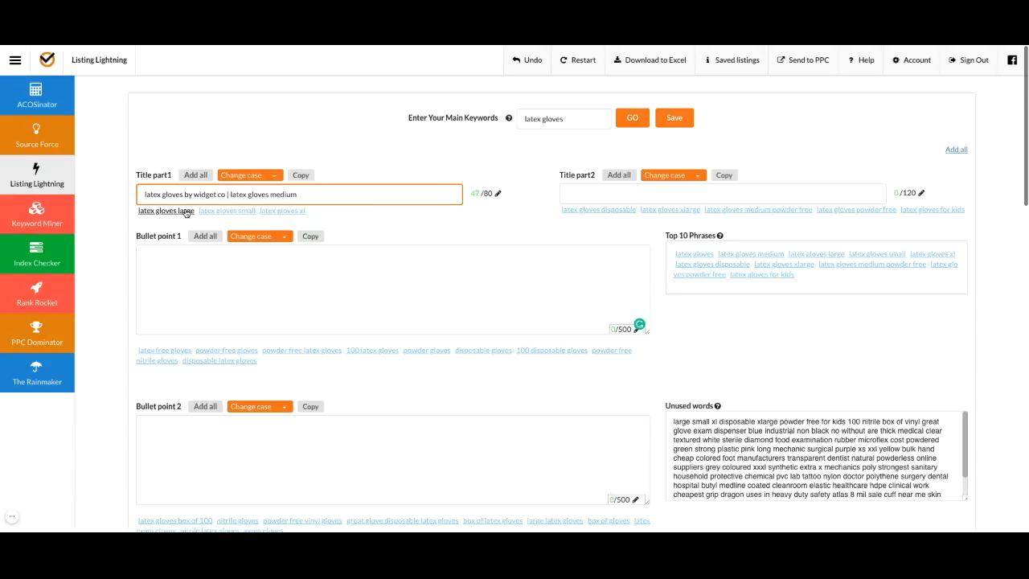
pyautogui.click(163, 210)
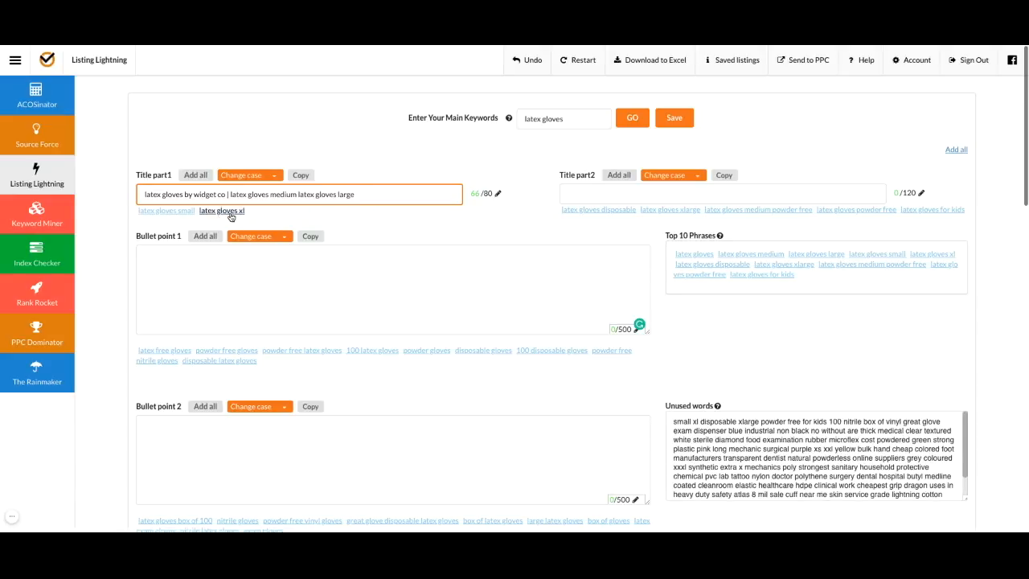
pyautogui.click(181, 211)
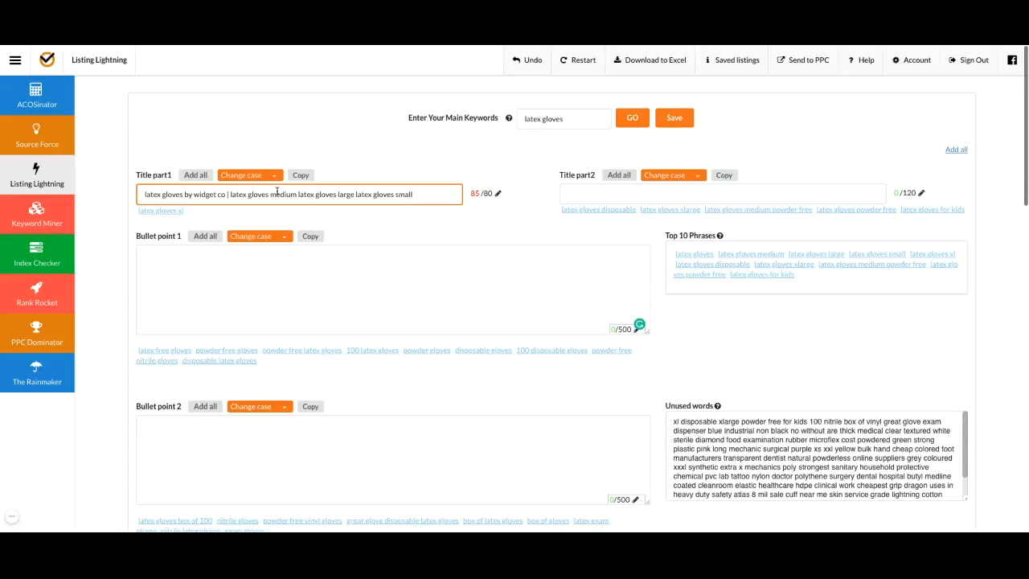
# - Set the Title part1 character limit to 100 and separate its medium, large and small glove phrases with commas
pyautogui.press('Left')
pyautogui.press('Left')
pyautogui.press('Left')
pyautogui.press('Left')
pyautogui.press('Left')
pyautogui.click(608, 119)
pyautogui.write(',')
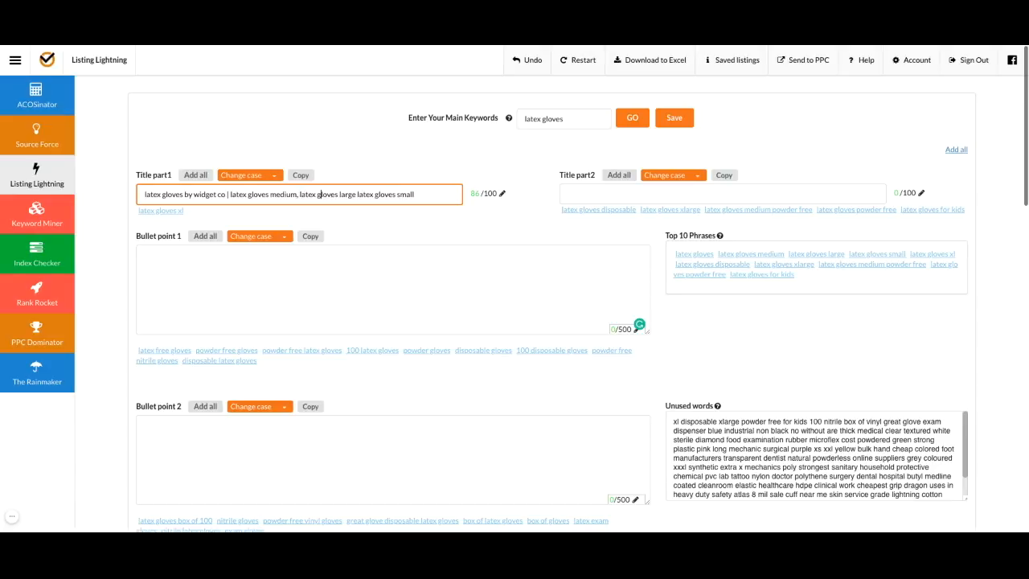
pyautogui.write(',')
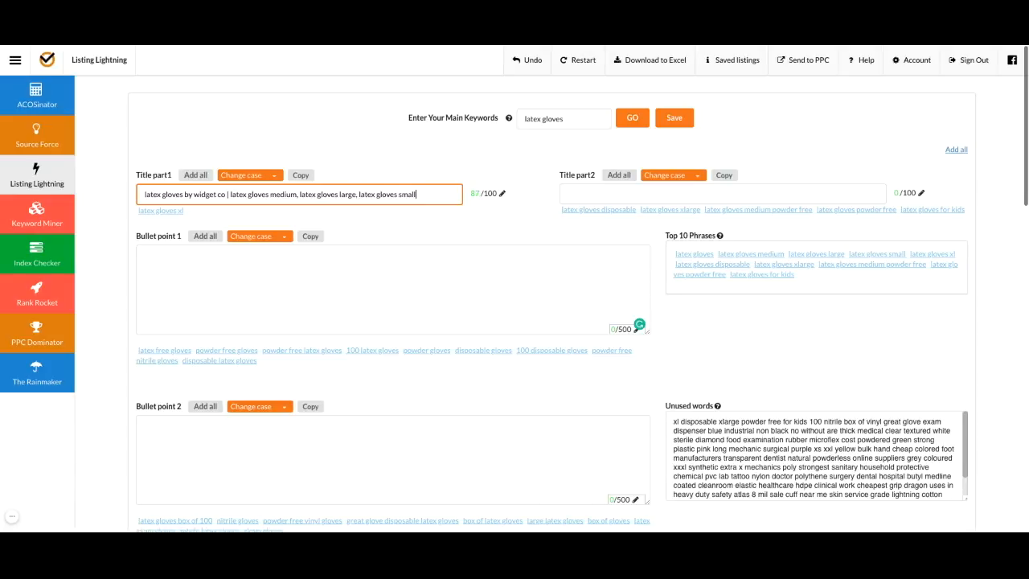
# - Append a comma and the suggested phrase "latex gloves xl" to the end of Title part1
pyautogui.click(165, 211)
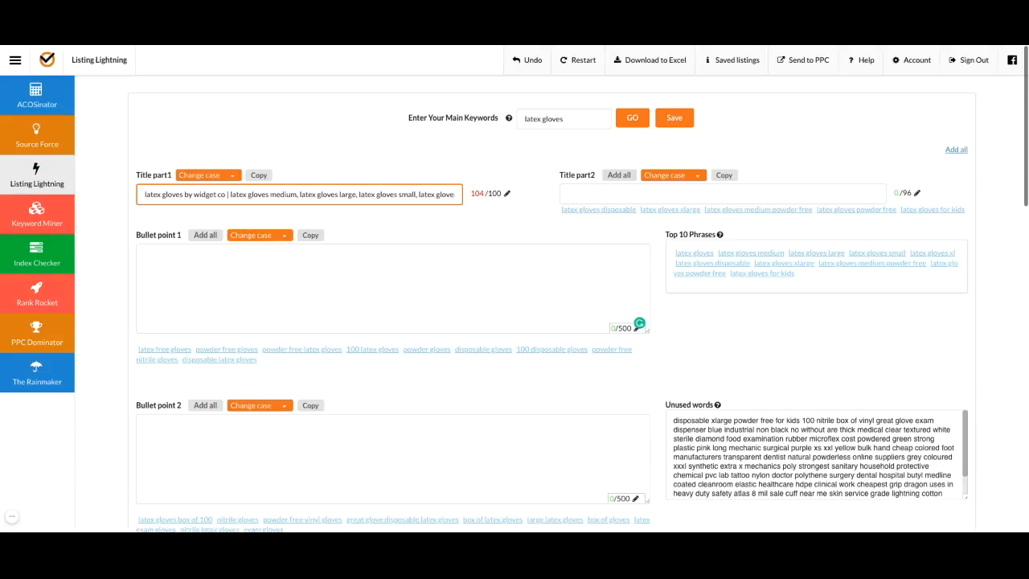
pyautogui.tripleClick(400, 188)
pyautogui.click(442, 194)
pyautogui.moveTo(440, 193); pyautogui.dragTo(456, 195)
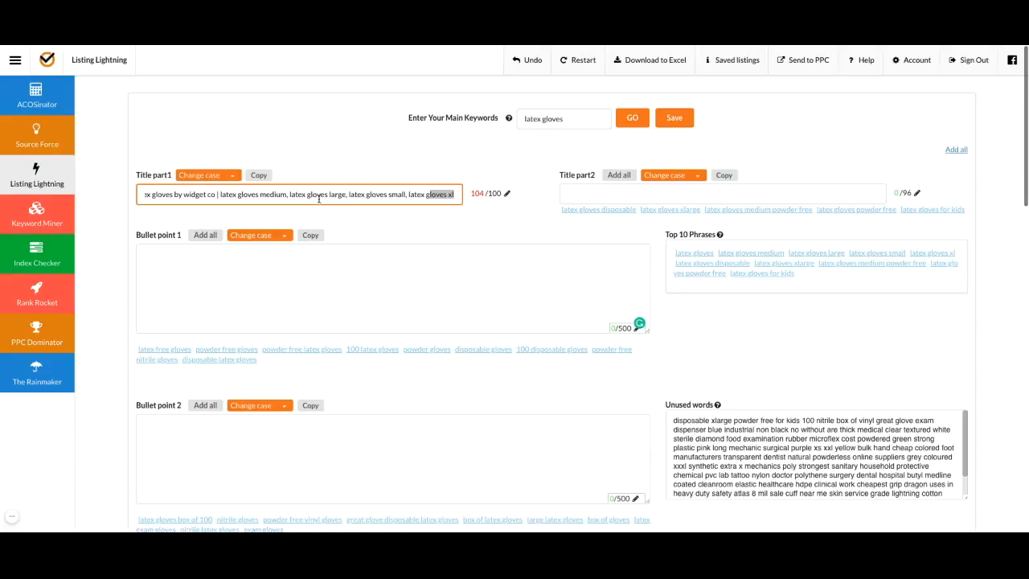
pyautogui.hscroll(-1, 274, 198)
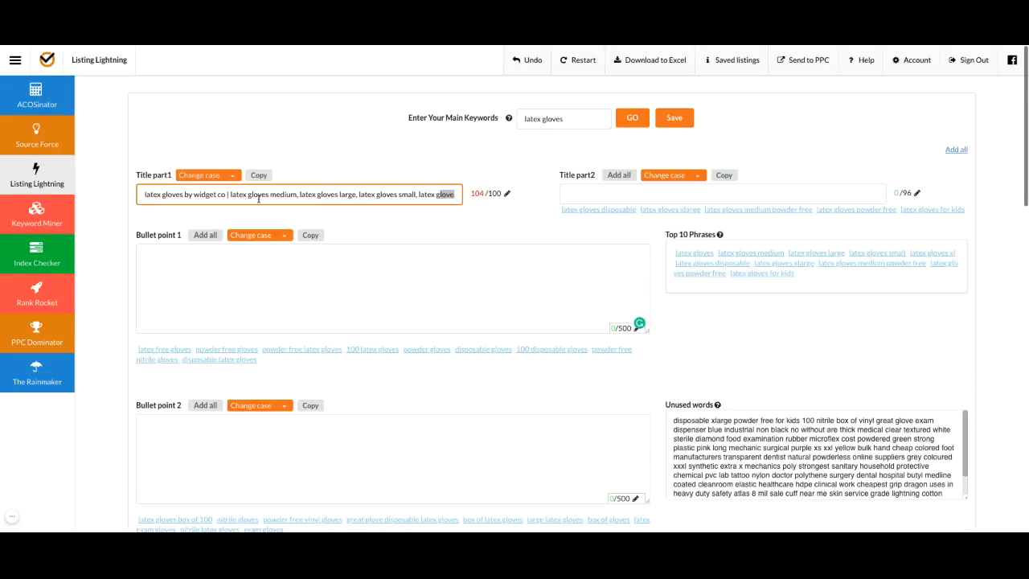
# - Convert the whole Title part1 text to Title Case and check it through to its end
pyautogui.tripleClick(258, 198)
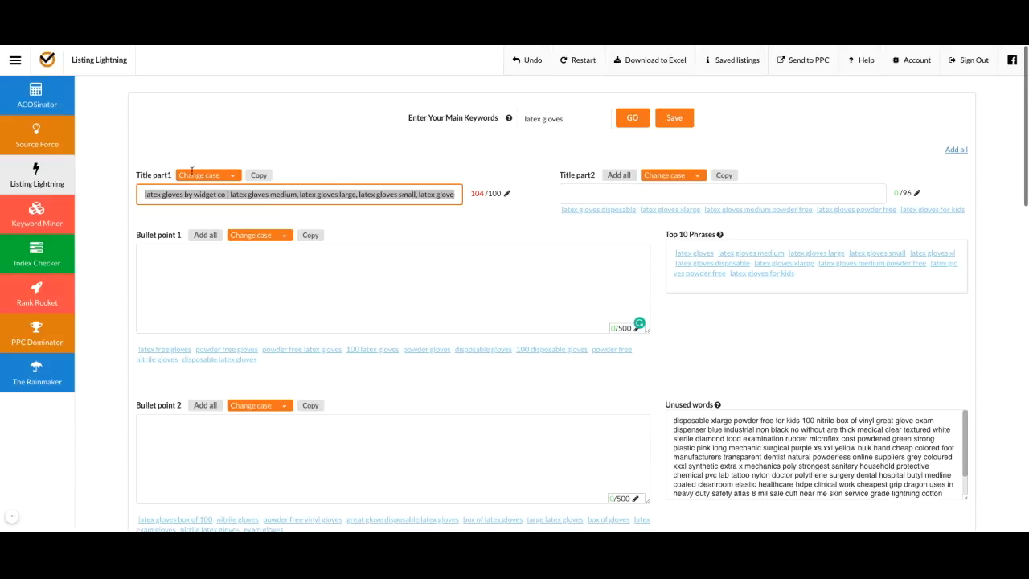
pyautogui.click(233, 176)
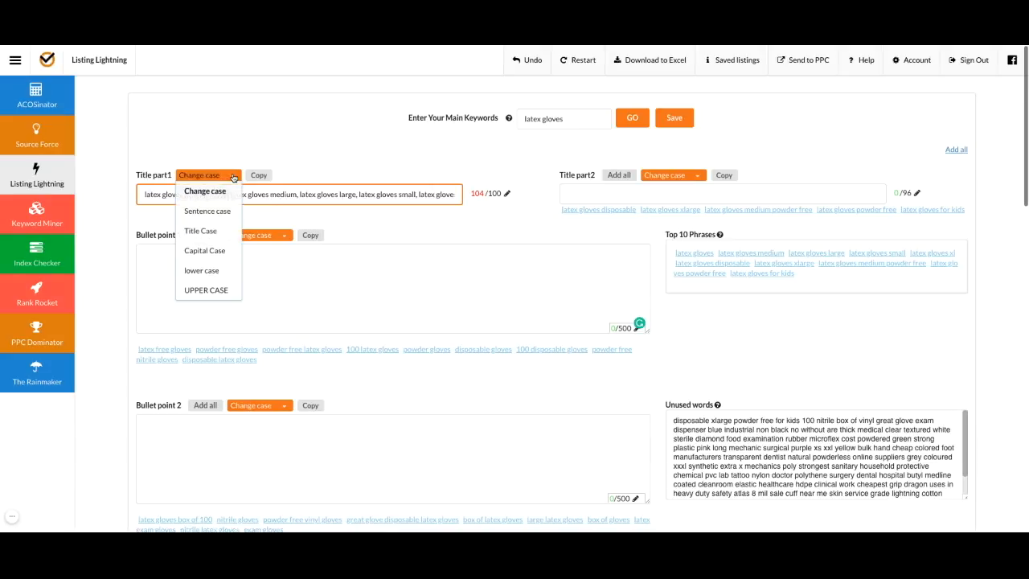
pyautogui.click(223, 233)
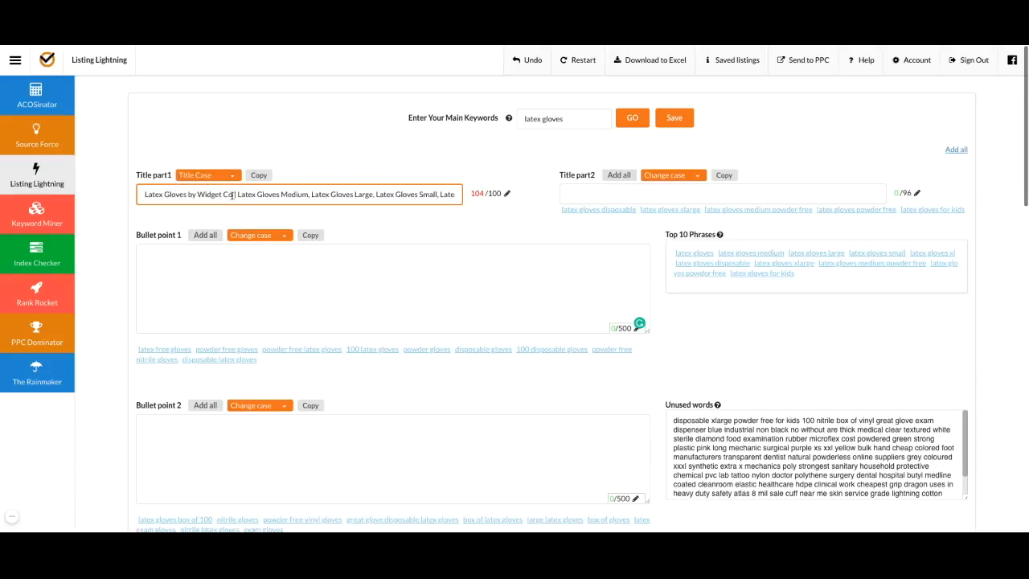
pyautogui.hscroll(1, 365, 195)
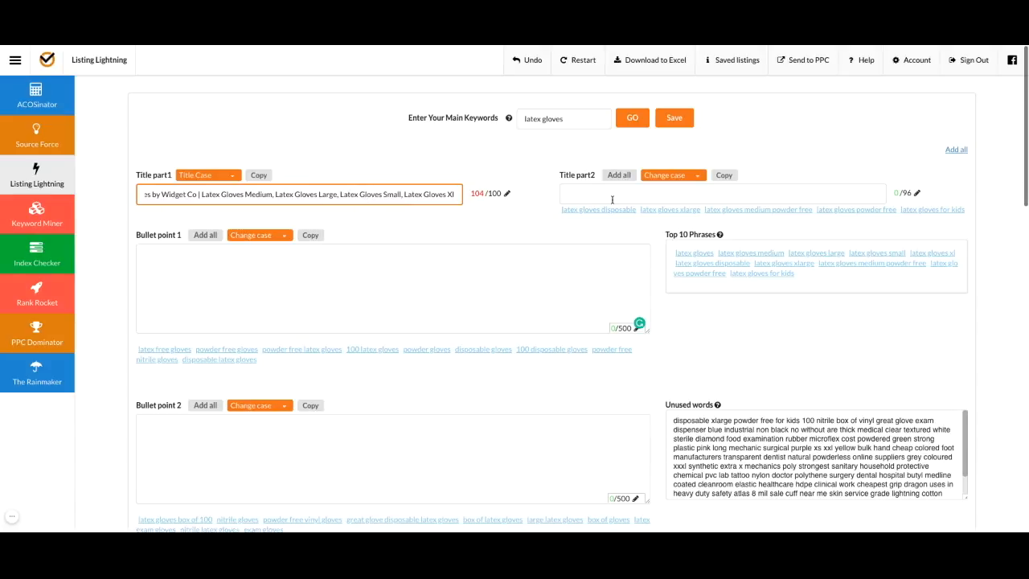
pyautogui.click(587, 193)
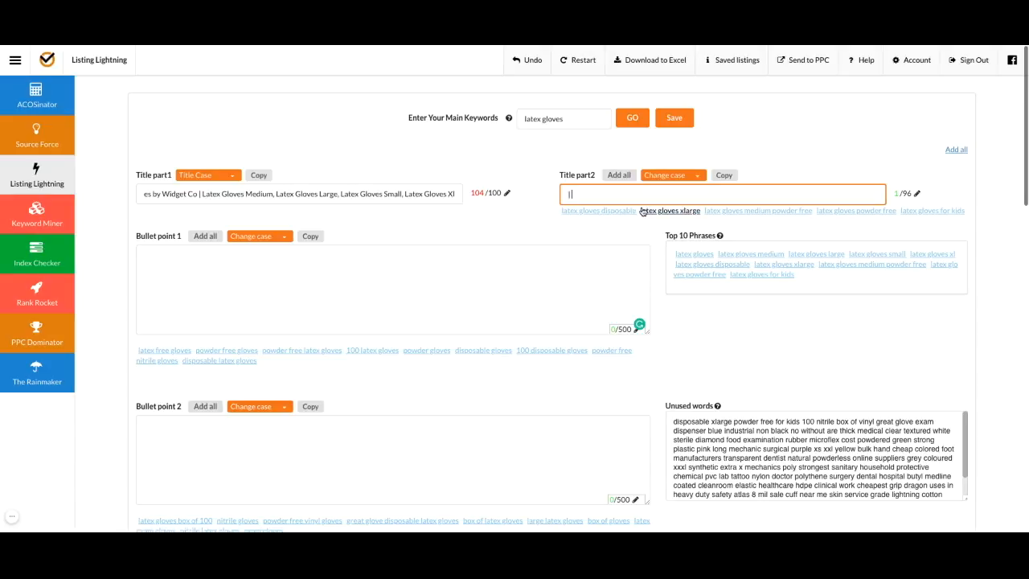
pyautogui.click(601, 210)
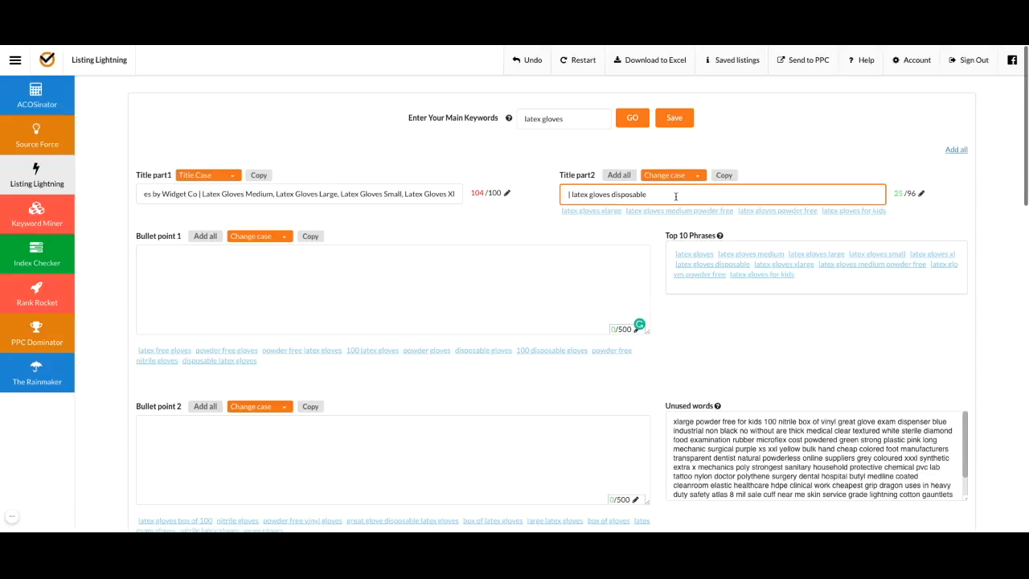
pyautogui.moveTo(682, 193); pyautogui.dragTo(584, 194)
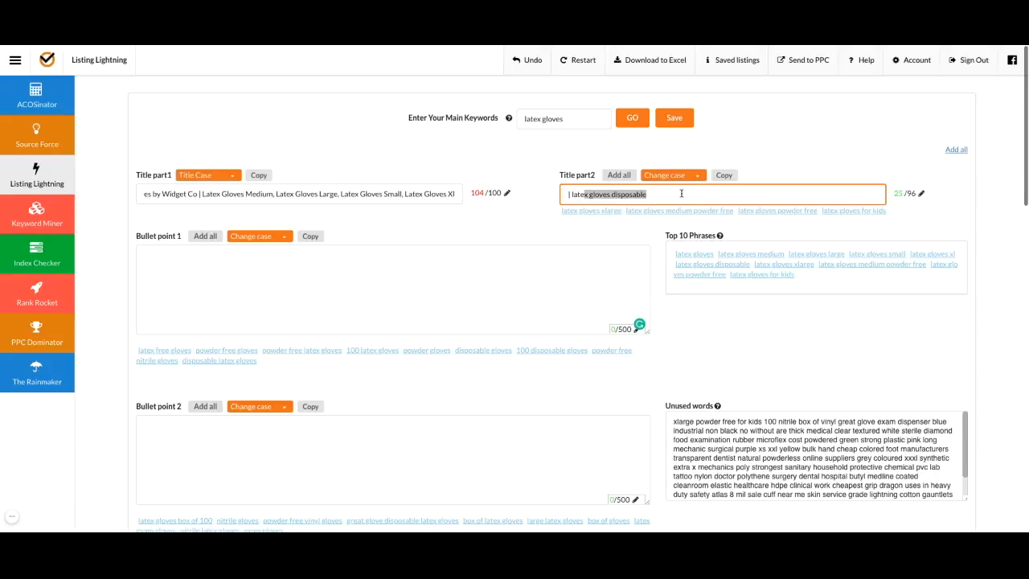
pyautogui.press('BackSpace')
pyautogui.press('BackSpace')
pyautogui.press('BackSpace')
pyautogui.press('BackSpace')
pyautogui.press('BackSpace')
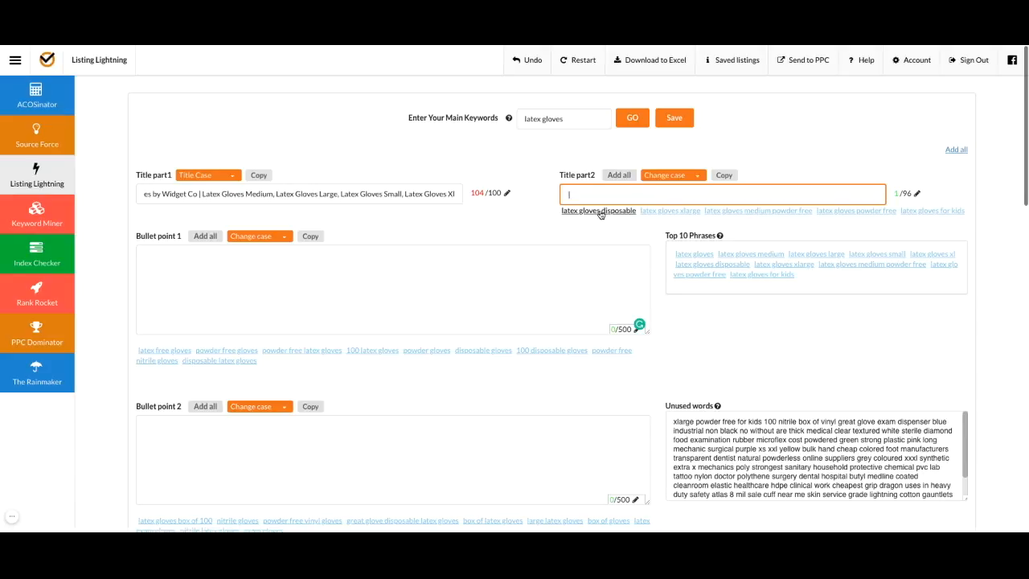
pyautogui.press('BackSpace')
# - Add a comma at the very end of Title part1 and put the text cursor in the empty Title part2
pyautogui.click(432, 198)
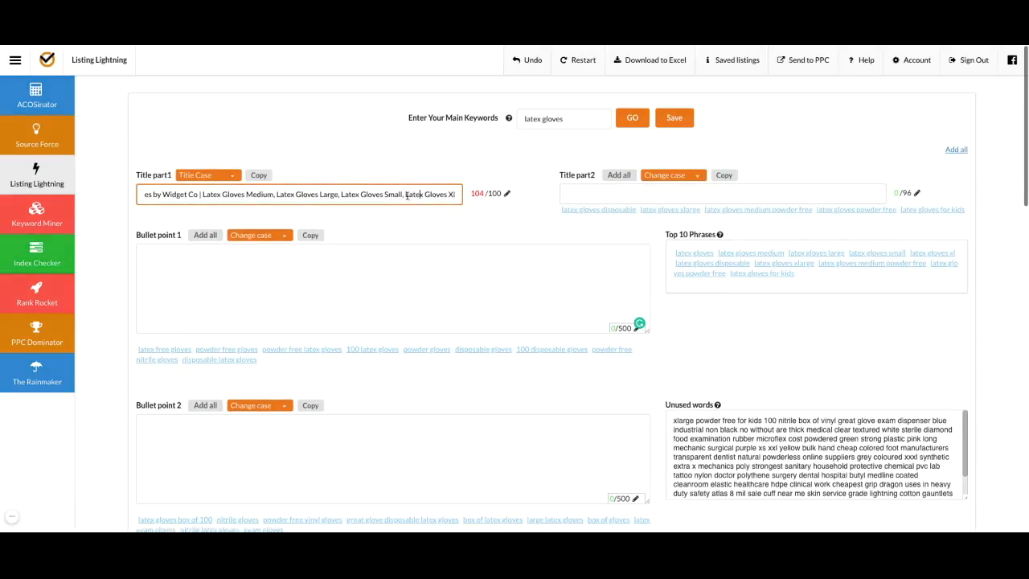
pyautogui.keyDown('shift'); pyautogui.click(404, 194); pyautogui.keyUp('shift')
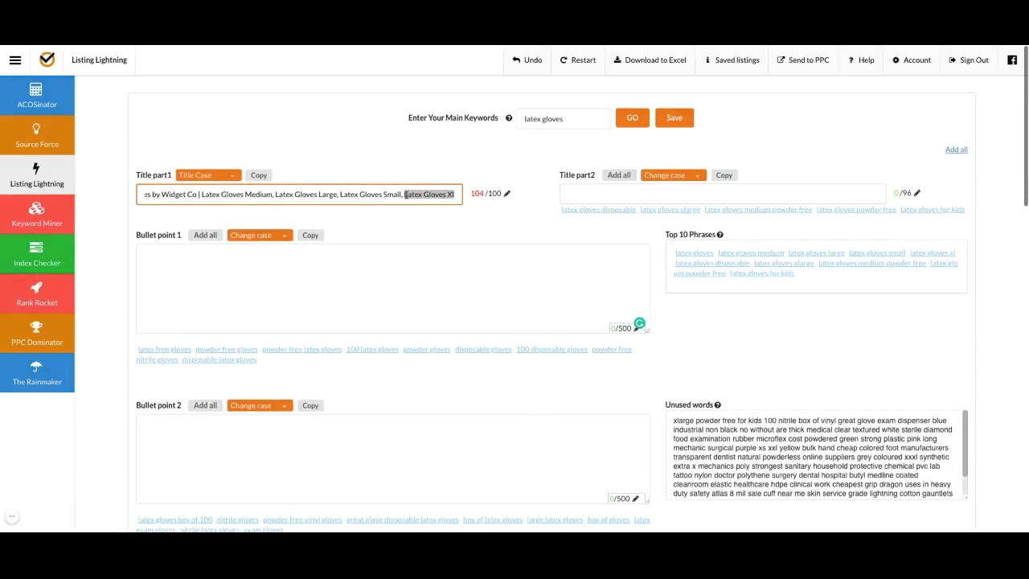
pyautogui.click(572, 196)
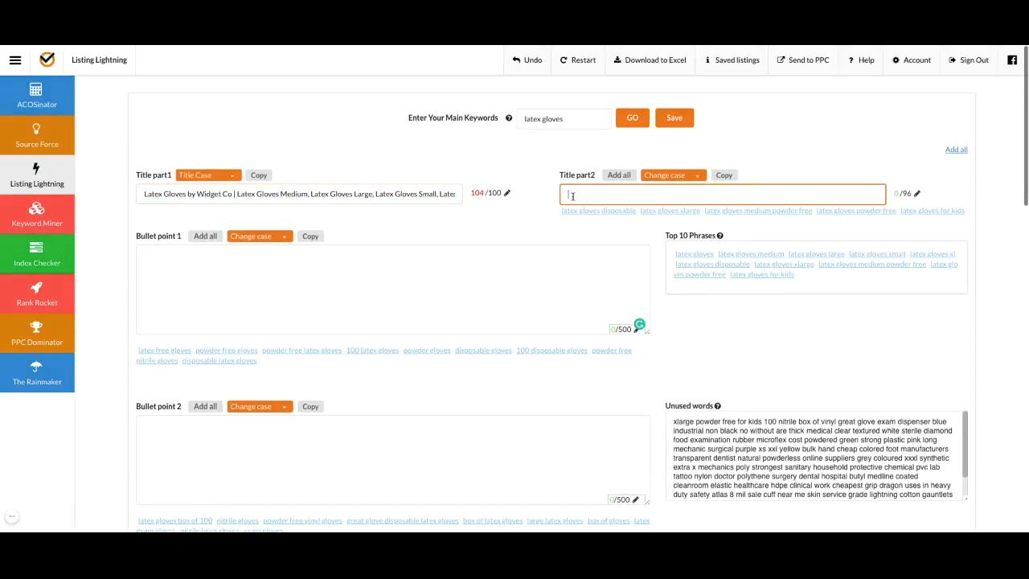
pyautogui.click(456, 196)
pyautogui.press('Right')
pyautogui.press('Right')
pyautogui.press('Right')
pyautogui.press('Right')
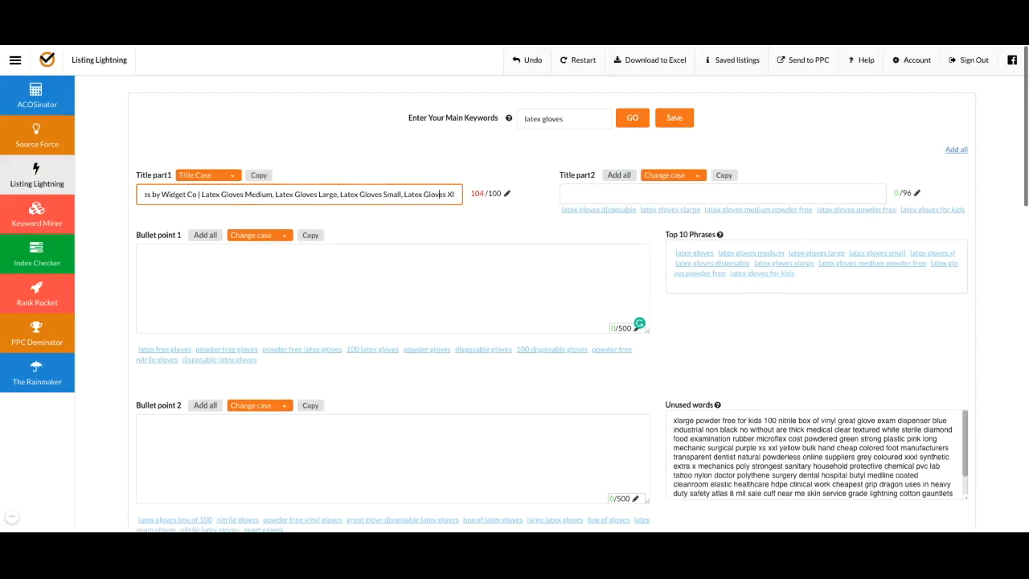
pyautogui.write(',')
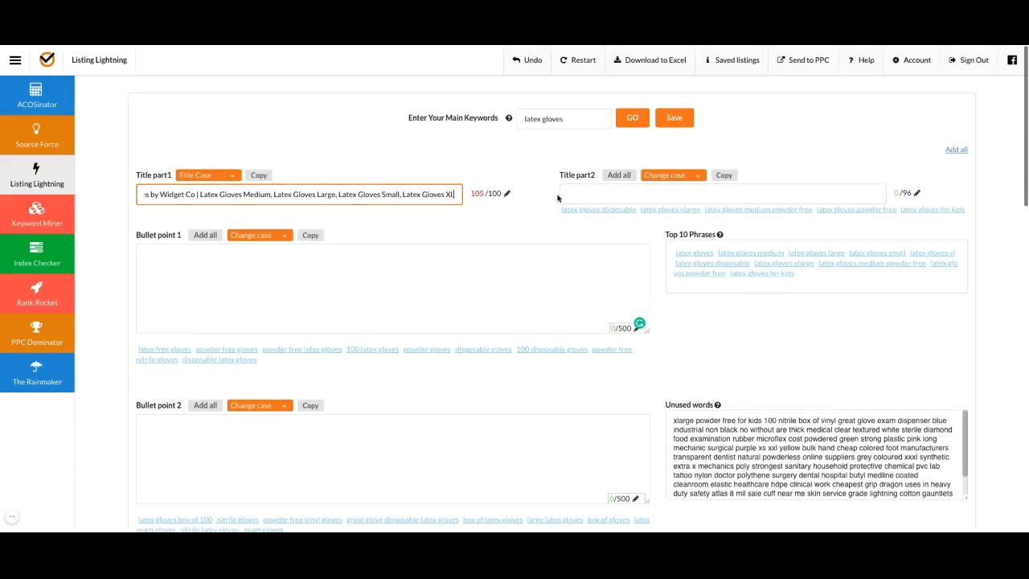
pyautogui.click(635, 195)
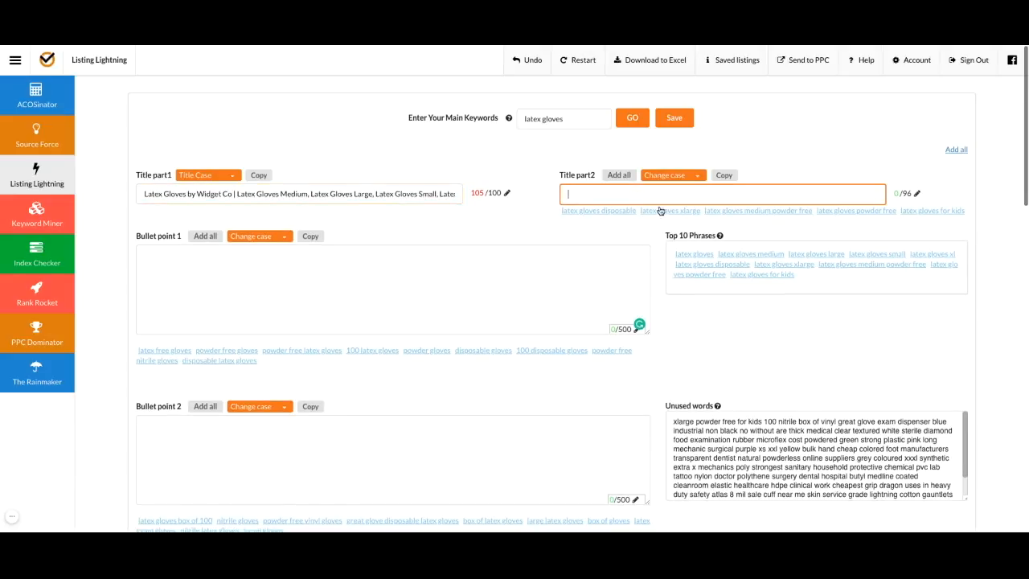
# - Fill Title part2 from the suggested phrases as "latex gloves xlarge | latex gloves disposable And latex gloves powder free"
pyautogui.click(680, 212)
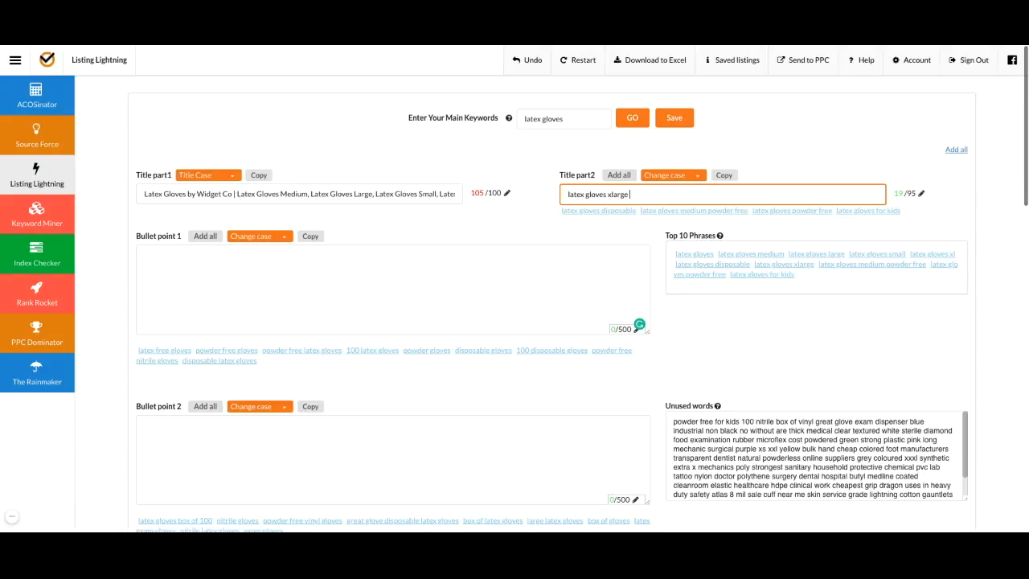
pyautogui.write('l')
pyautogui.click(606, 211)
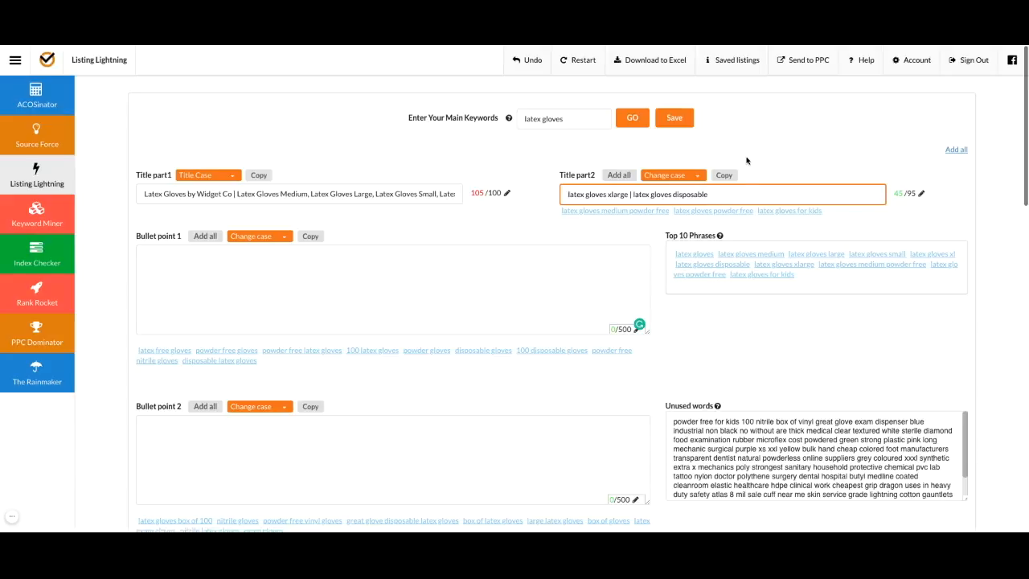
pyautogui.write('And')
pyautogui.click(711, 210)
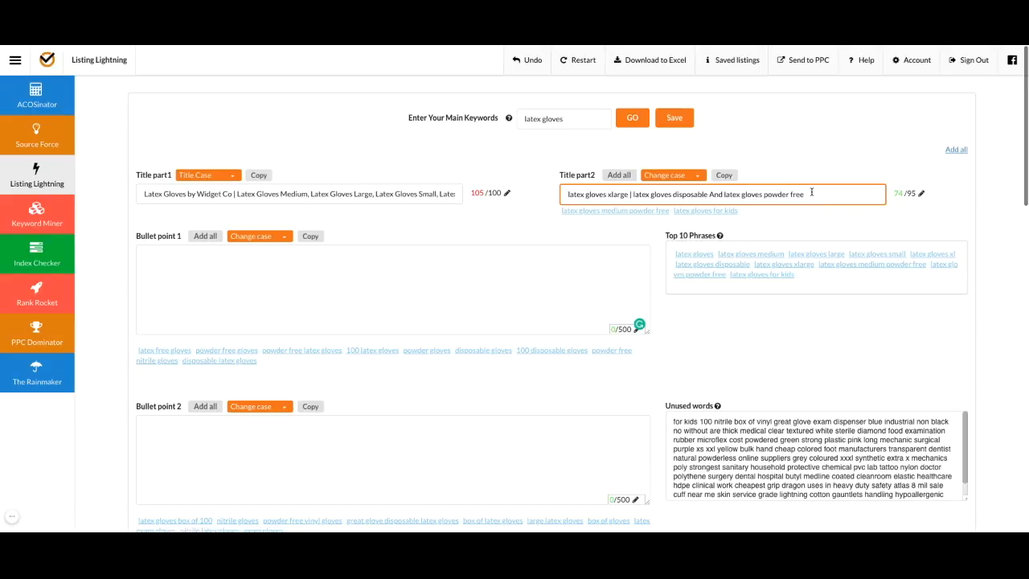
# - Append ". Great" and the suggested phrase "latex gloves for kids" to Title part2
pyautogui.write('. Ge')
pyautogui.write('reat')
pyautogui.click(720, 210)
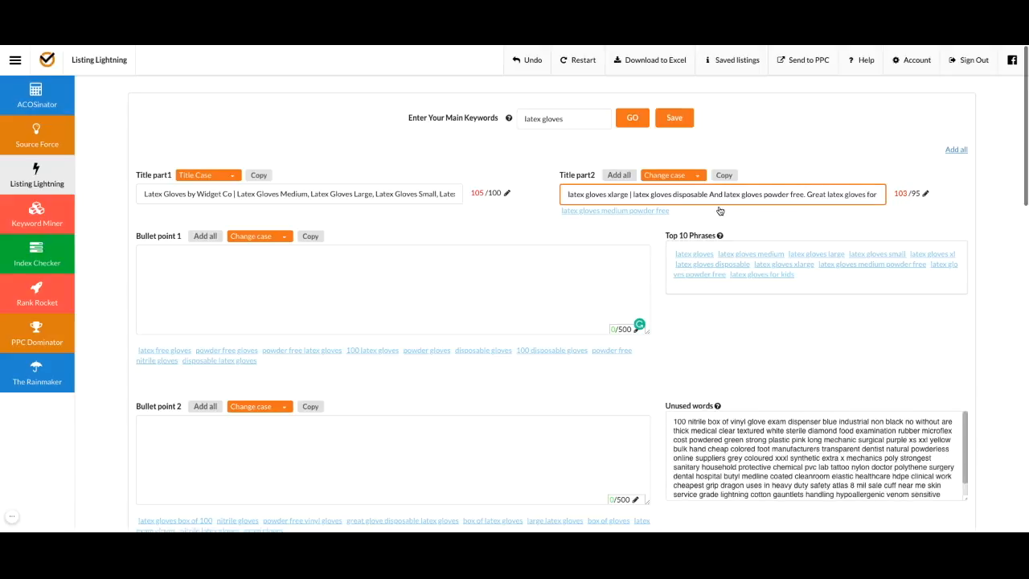
# - Remove "Great" from Title part2 and start its final phrase with a capital, as "Latex gloves for kids"
pyautogui.click(786, 198)
pyautogui.press('End')
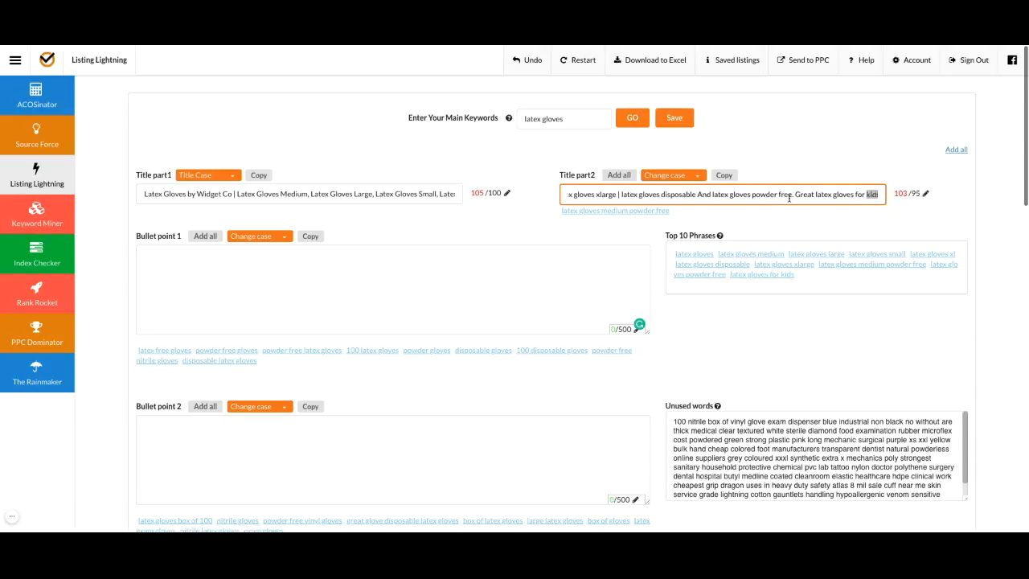
pyautogui.click(821, 195)
pyautogui.press('BackSpace')
pyautogui.press('BackSpace')
pyautogui.press('BackSpace')
pyautogui.press('BackSpace')
pyautogui.press('BackSpace')
pyautogui.press('BackSpace')
pyautogui.press('BackSpace')
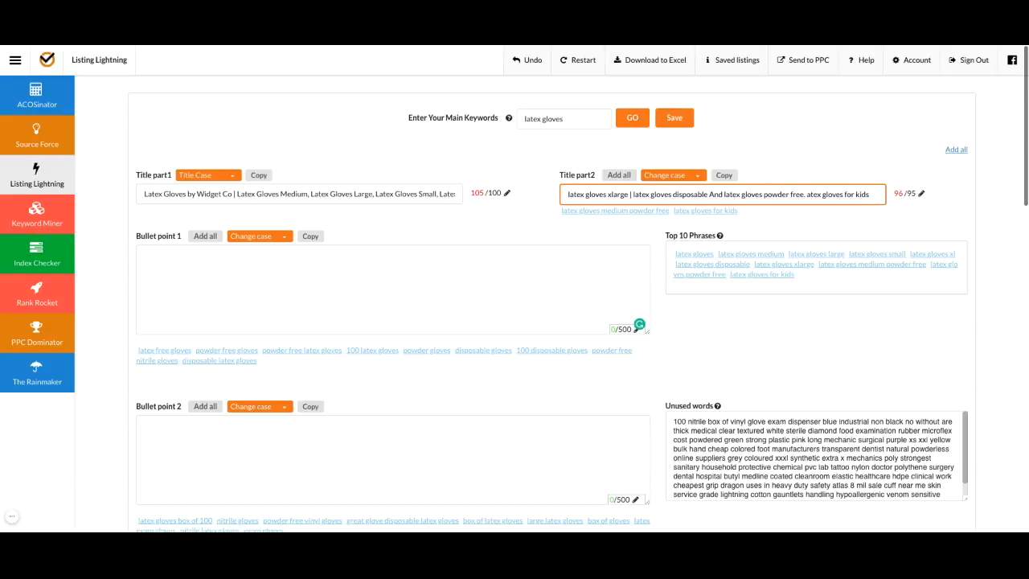
pyautogui.press('Delete')
pyautogui.write('L')
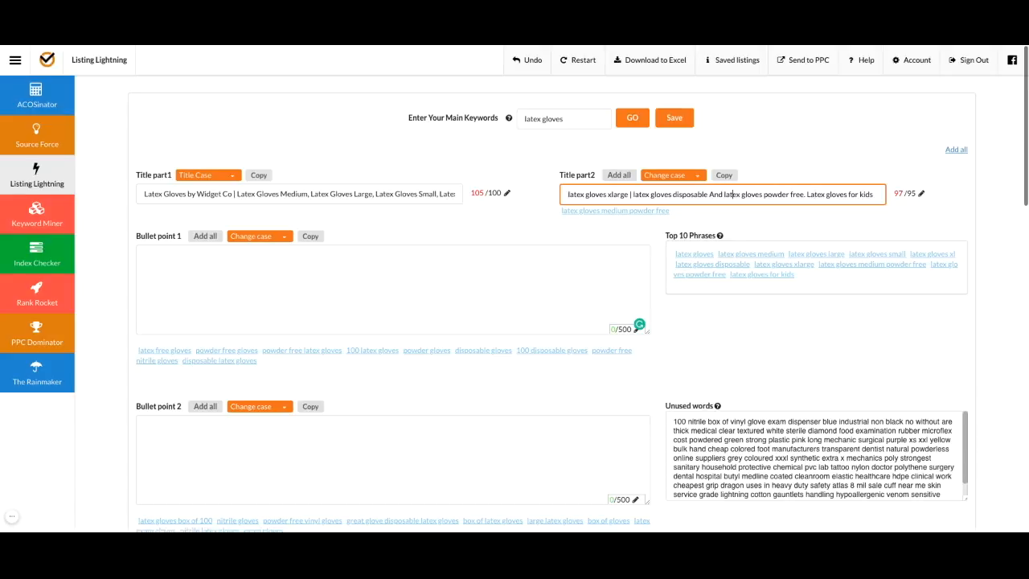
# - Replace the word "And" between the disposable and powder free phrases in Title part2 with "&"
pyautogui.click(720, 193)
pyautogui.press('BackSpace')
pyautogui.press('BackSpace')
pyautogui.press('BackSpace')
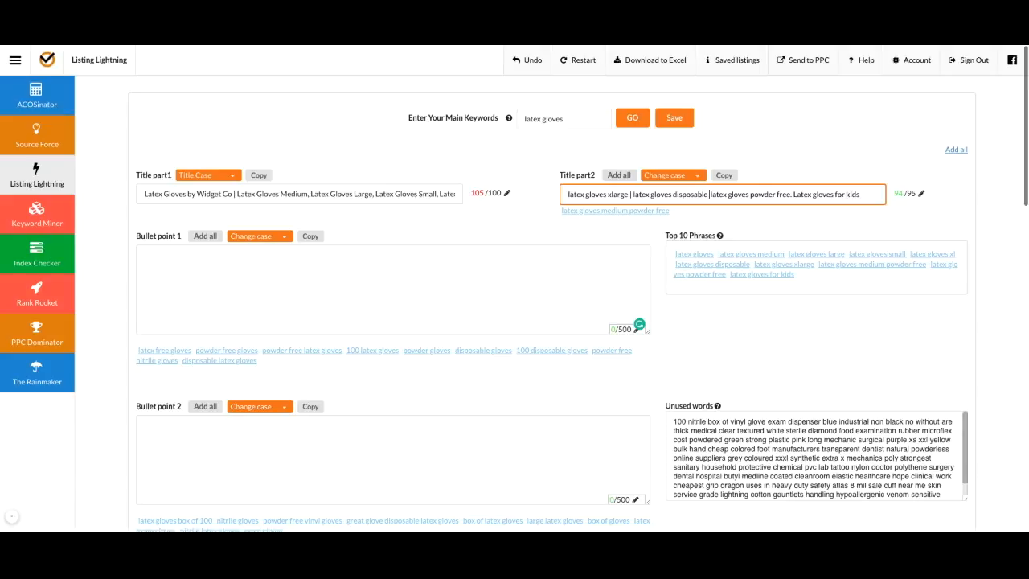
pyautogui.write('&')
# - Convert the whole Title part2 text to Title Case
pyautogui.tripleClick(720, 192)
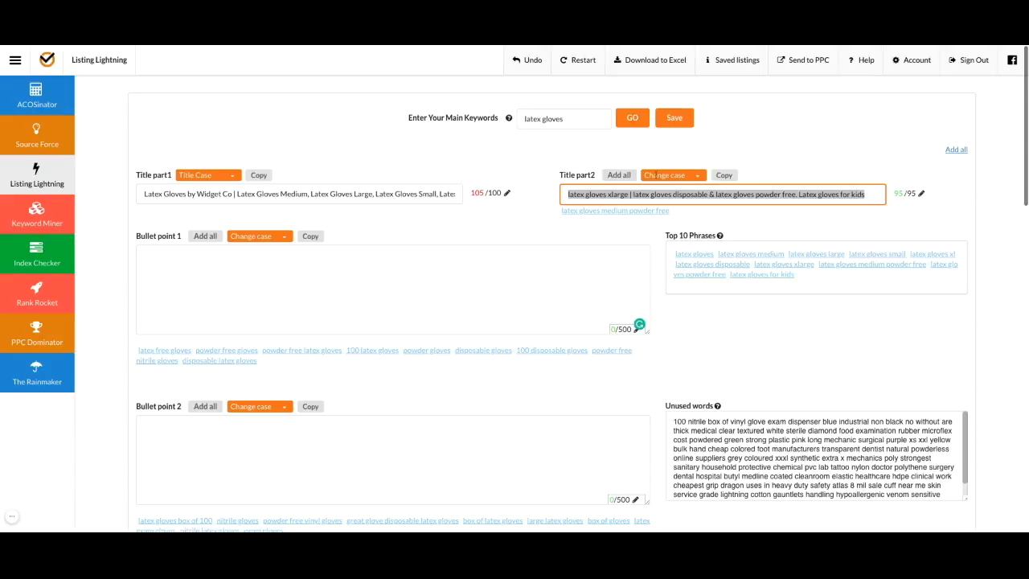
pyautogui.click(697, 175)
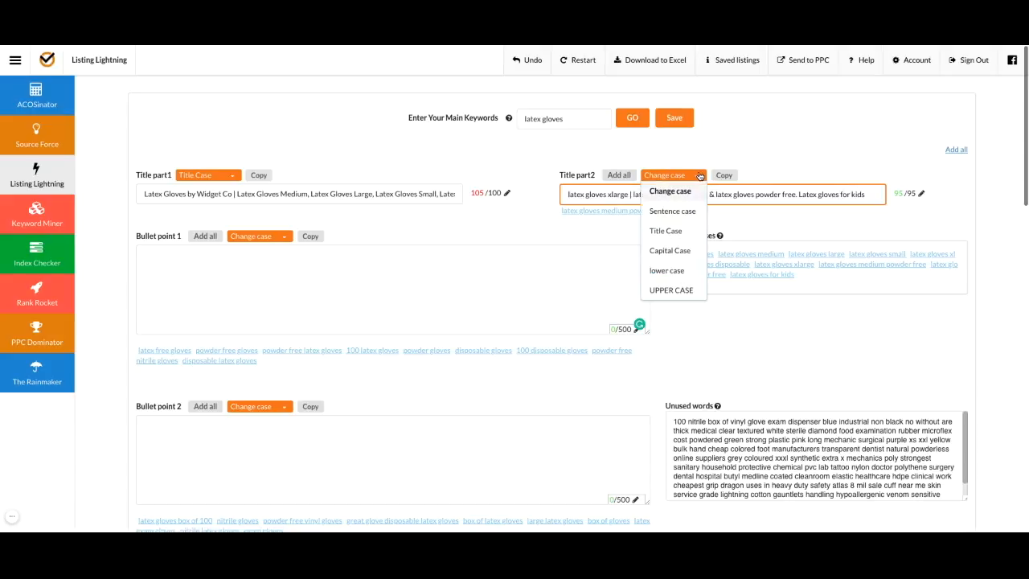
pyautogui.click(674, 232)
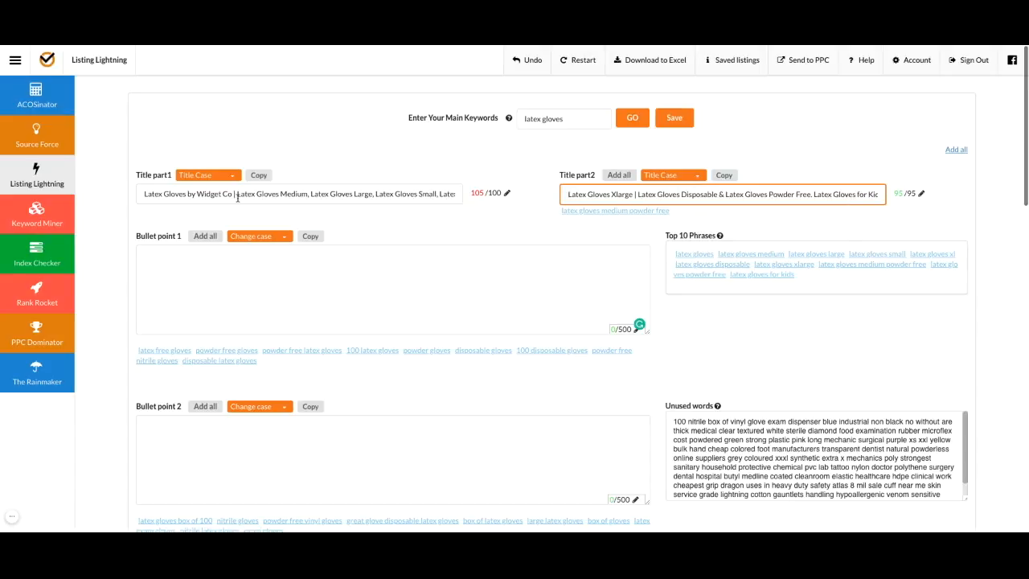
# - Review the full wording of Title part1 and the ending of Title part2 by highlighting their text
pyautogui.moveTo(251, 195); pyautogui.dragTo(251, 194)
pyautogui.hscroll(1, 251, 194)
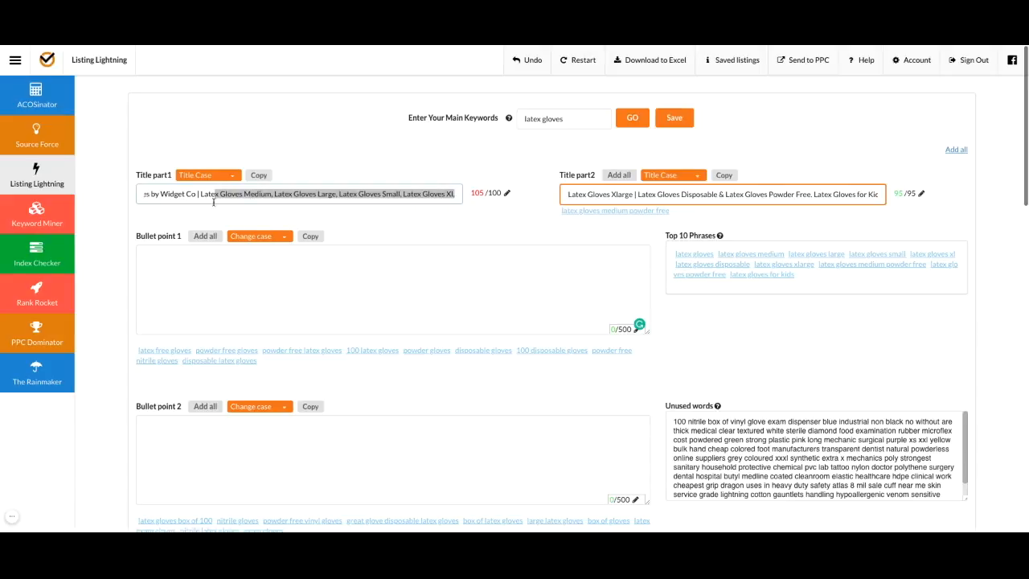
pyautogui.moveTo(225, 198)
pyautogui.mouseDown()
pyautogui.moveTo(143, 196)
pyautogui.moveTo(235, 197)
pyautogui.mouseUp()
pyautogui.hotkey('shift', 'Home')
pyautogui.hscroll(1, 356, 193)
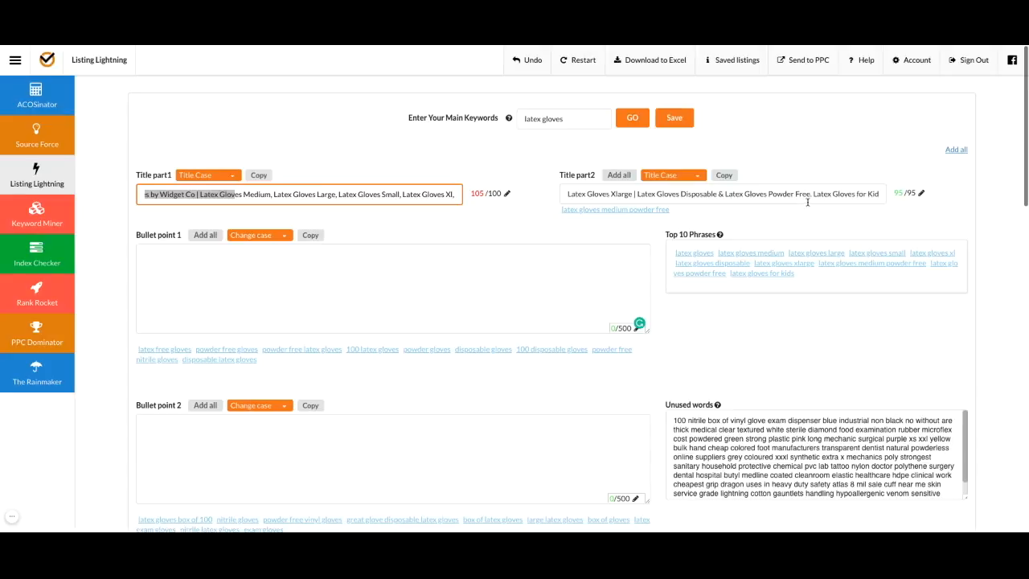
pyautogui.moveTo(880, 195); pyautogui.dragTo(851, 196)
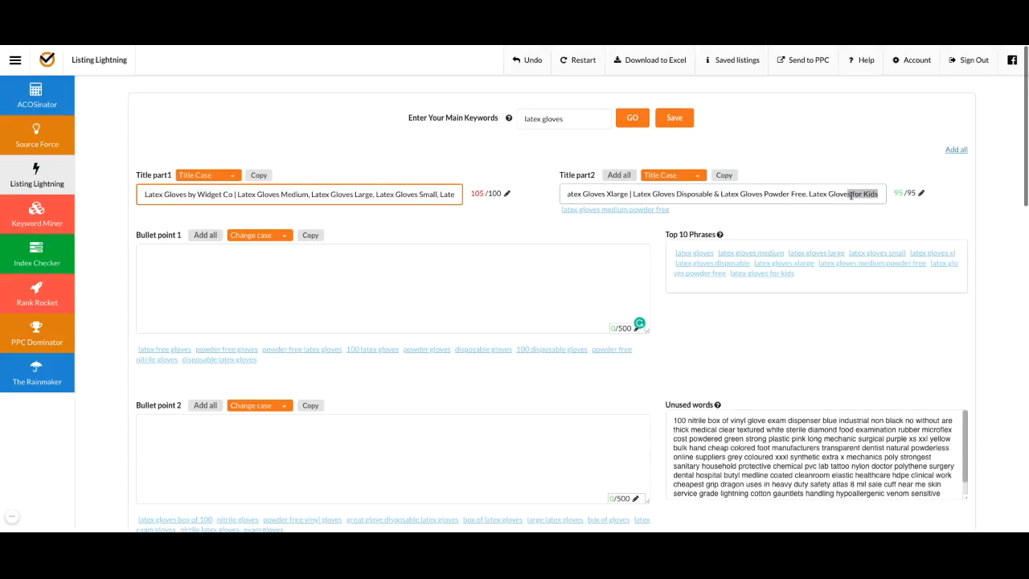
pyautogui.click(832, 195)
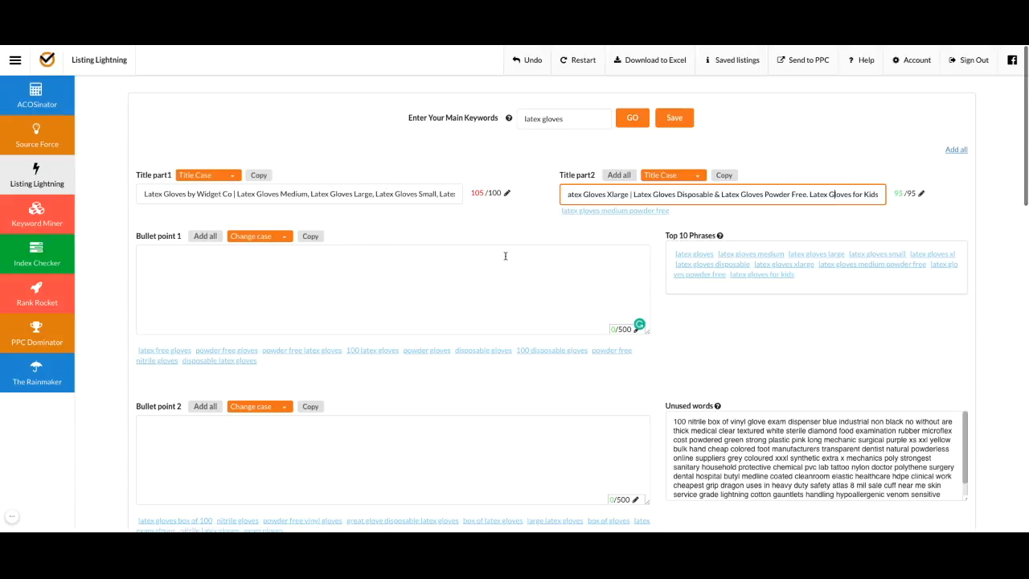
# - Save the listing under the title "latex gloves"
pyautogui.scroll(-2, 505, 256)
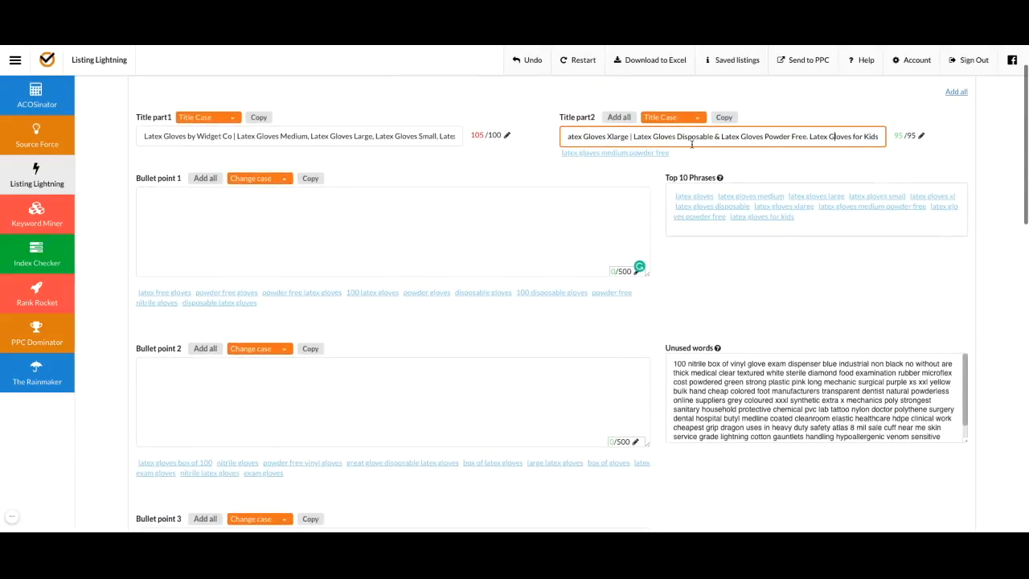
pyautogui.scroll(2, 691, 144)
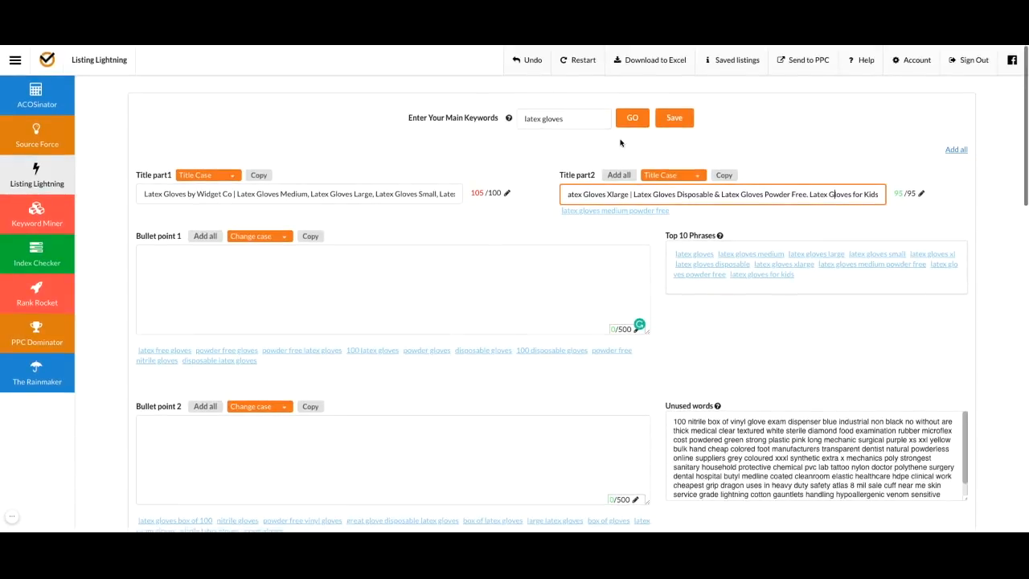
pyautogui.click(679, 118)
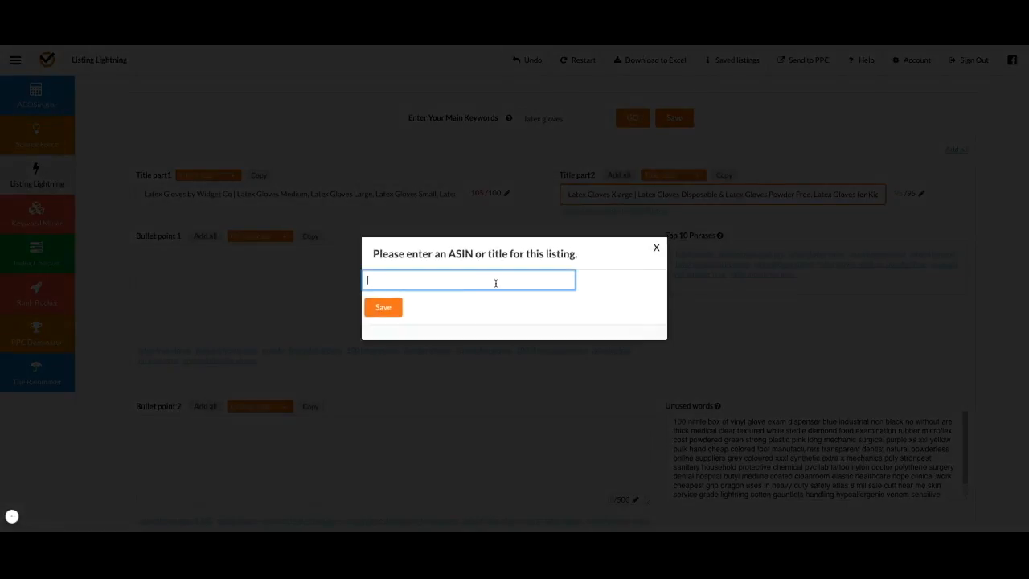
pyautogui.write('latex gloves')
pyautogui.click(388, 306)
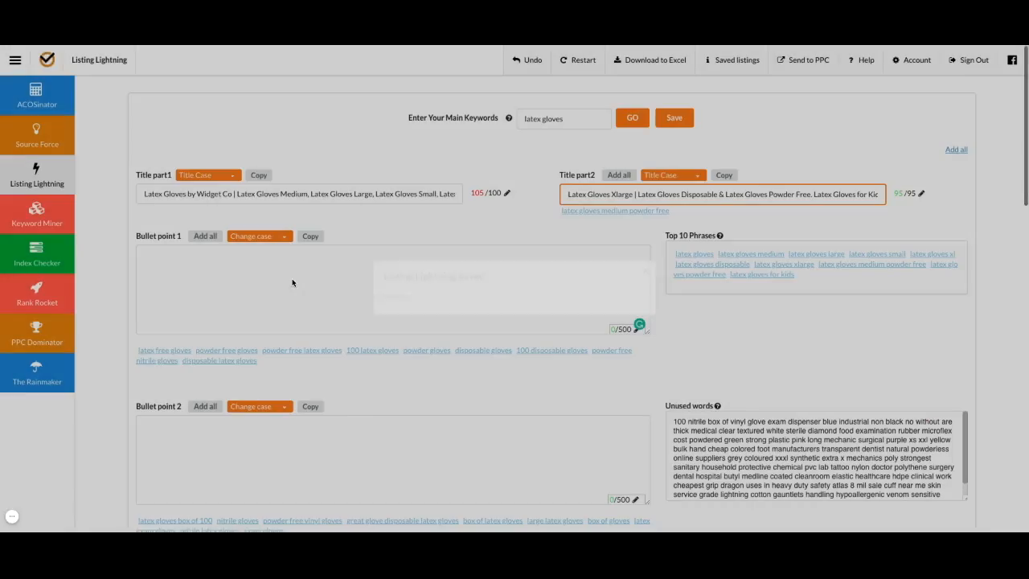
pyautogui.scroll(-1, 252, 329)
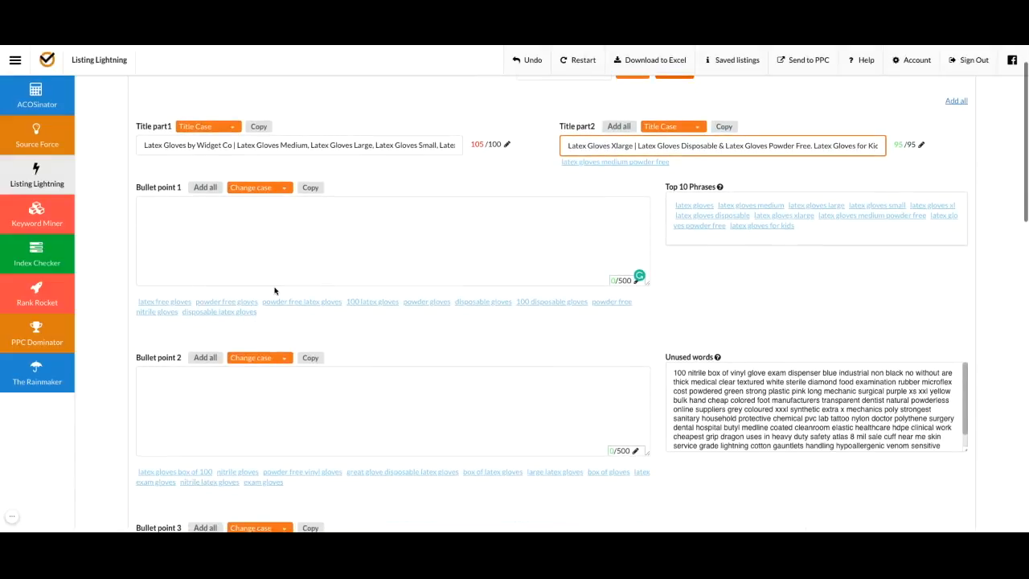
pyautogui.click(332, 227)
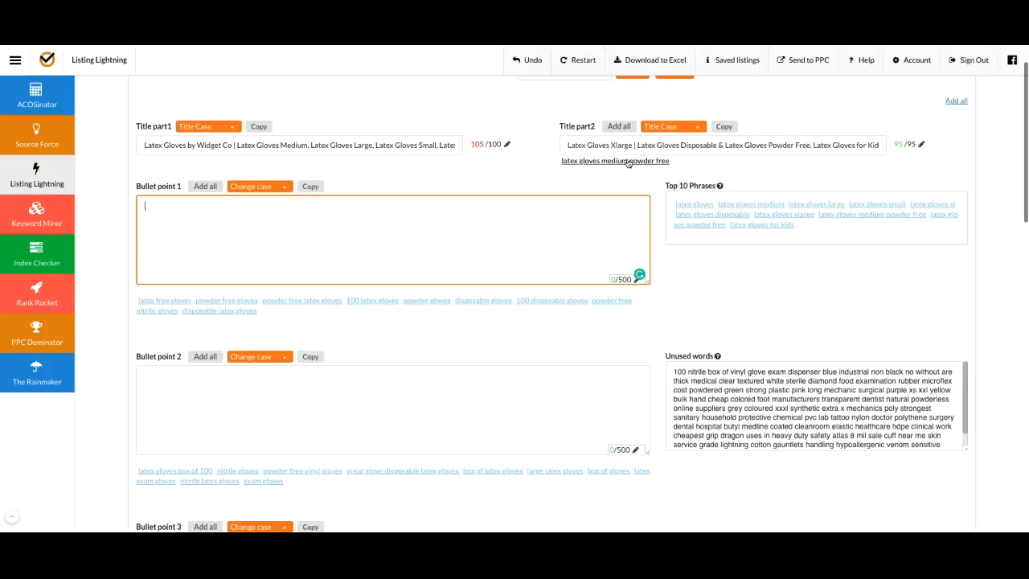
pyautogui.click(368, 375)
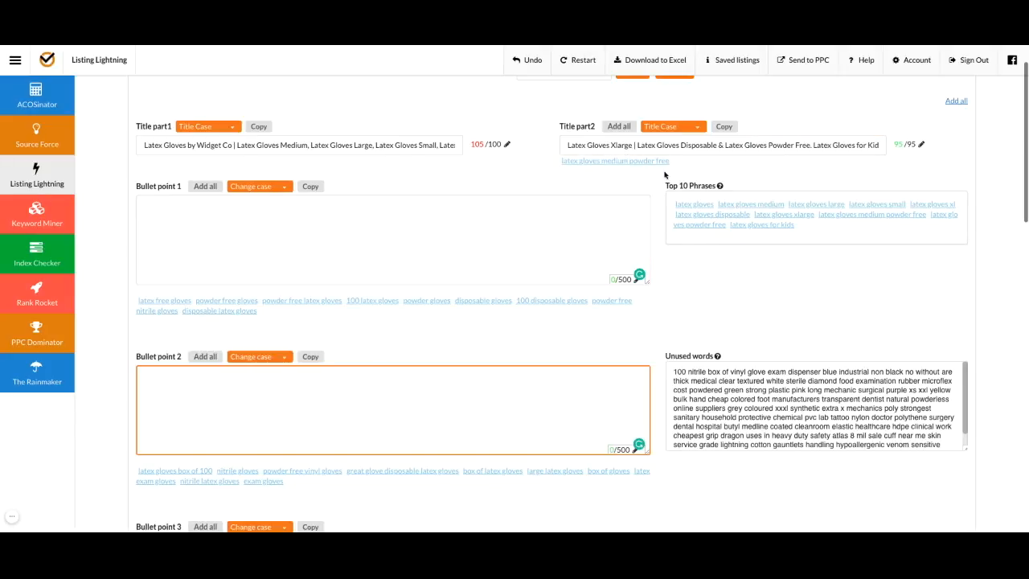
pyautogui.click(336, 227)
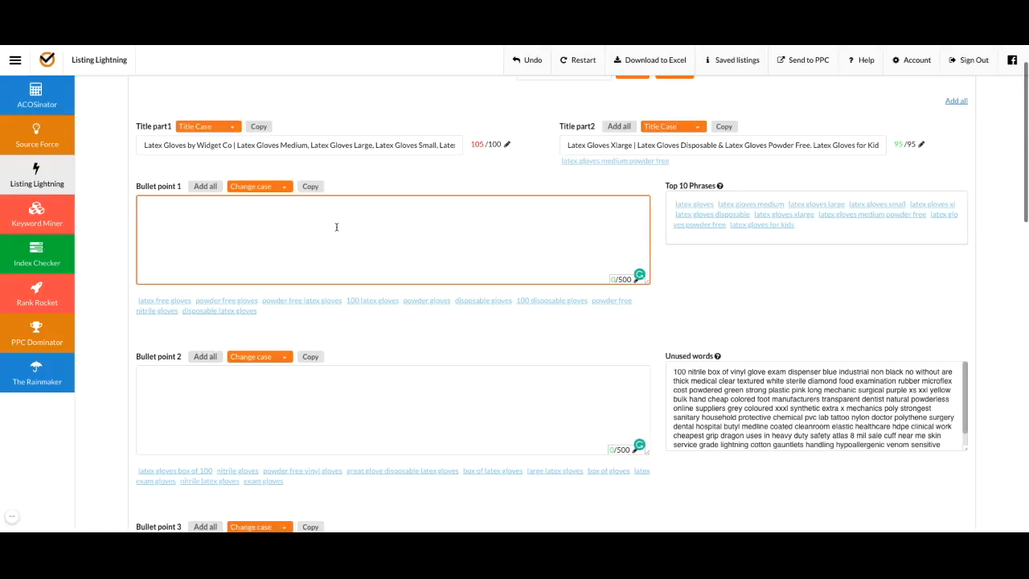
pyautogui.click(446, 408)
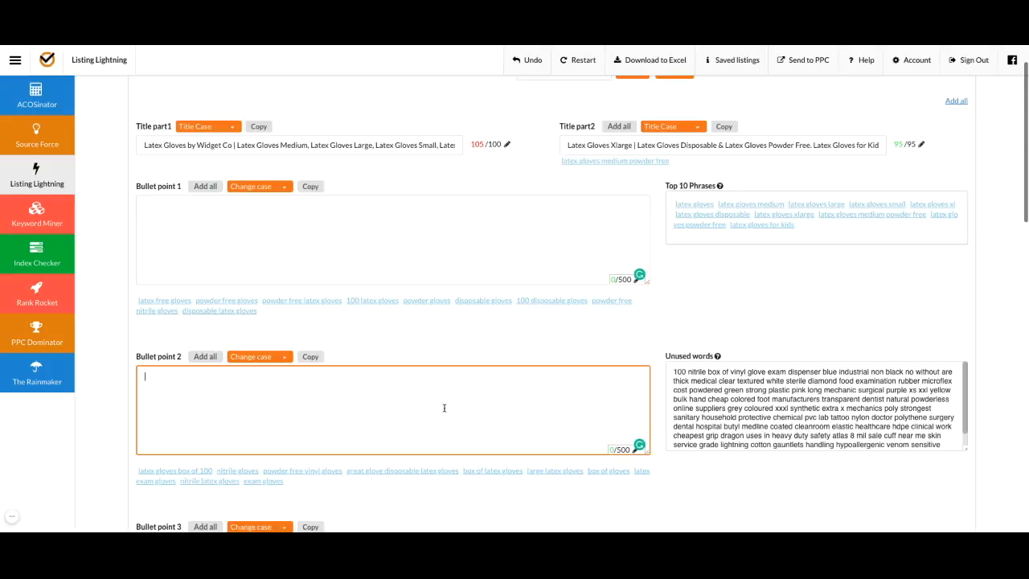
pyautogui.click(319, 269)
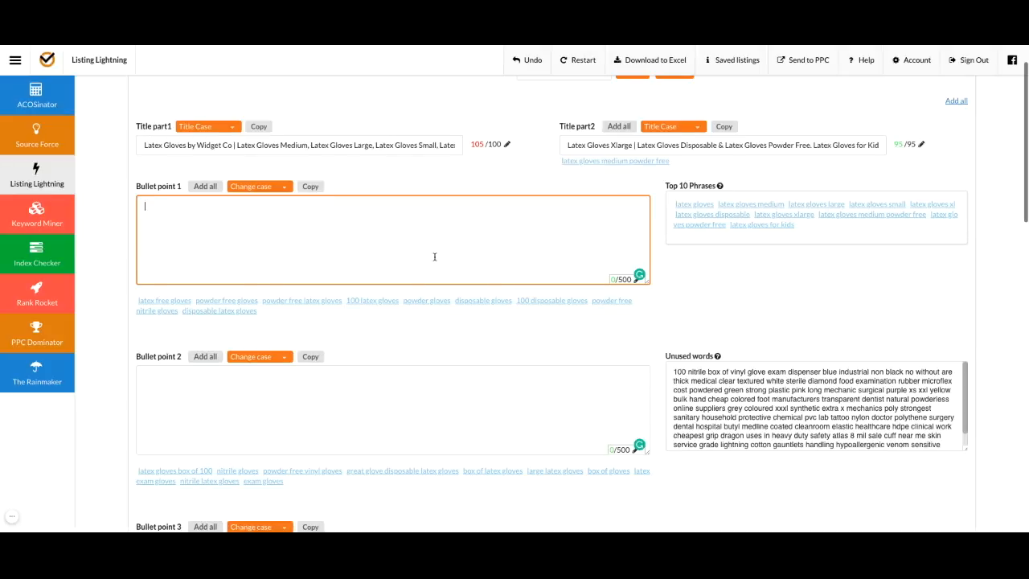
pyautogui.scroll(-1, 437, 255)
pyautogui.click(421, 311)
pyautogui.scroll(1, 421, 311)
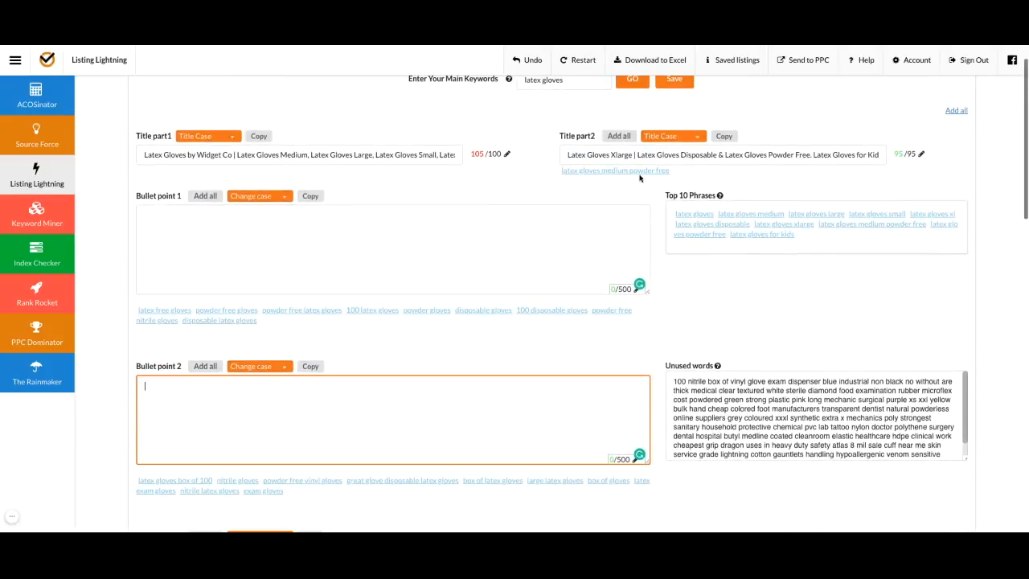
pyautogui.write('latex gloves medium powder free')
pyautogui.hotkey('ctrl', 'a')
pyautogui.press('BackSpace')
pyautogui.doubleClick(631, 172)
# - Start Bullet point 1 around the suggested phrase "powder free gloves" as "Fantastic powder free gloves by Widget Co - our"
pyautogui.click(261, 229)
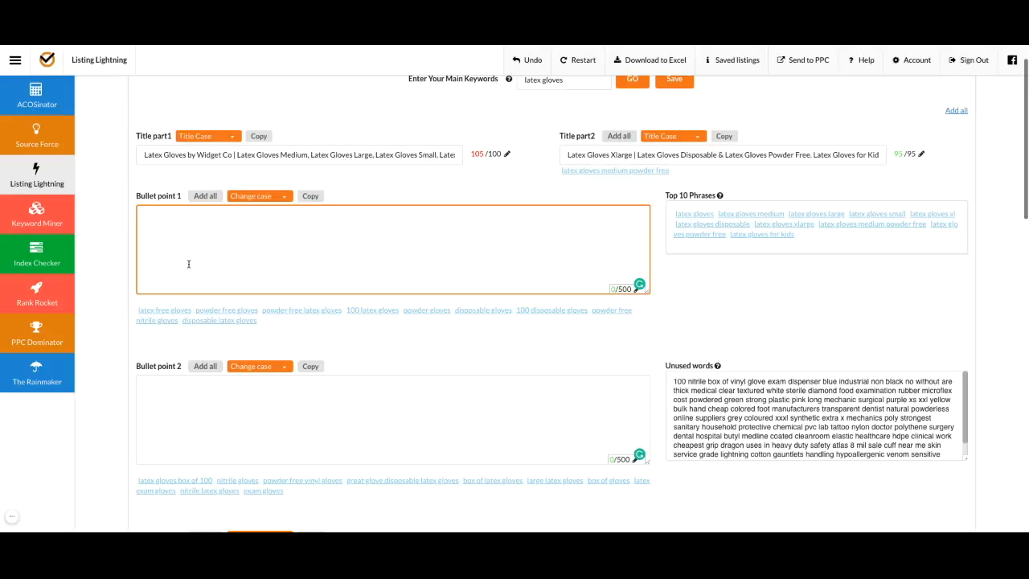
pyautogui.click(226, 310)
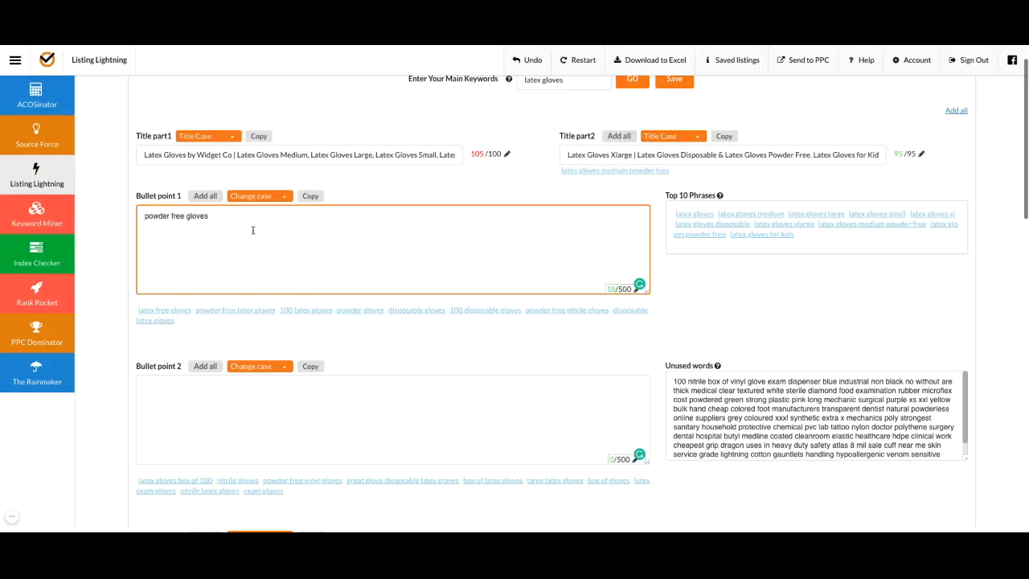
pyautogui.click(142, 219)
pyautogui.write('Fantastic')
pyautogui.click(273, 228)
pyautogui.write('by Widget Co - our')
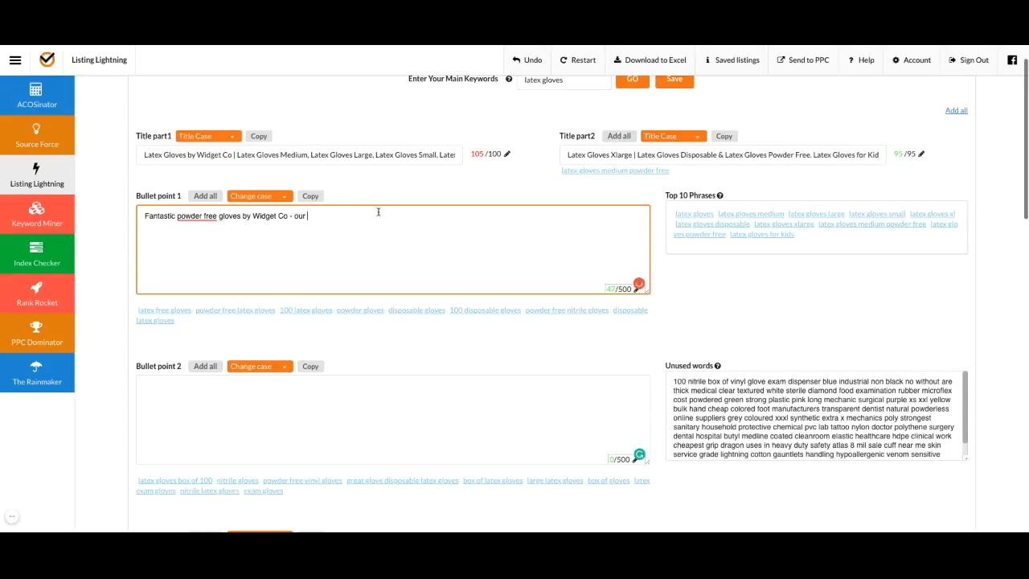
# - Continue Bullet point 1 with "powder free latex gloves are made ultra durable and we include 100 disposable gloves", using suggested phrases for both glove terms
pyautogui.click(235, 310)
pyautogui.write('are made ultra durable and')
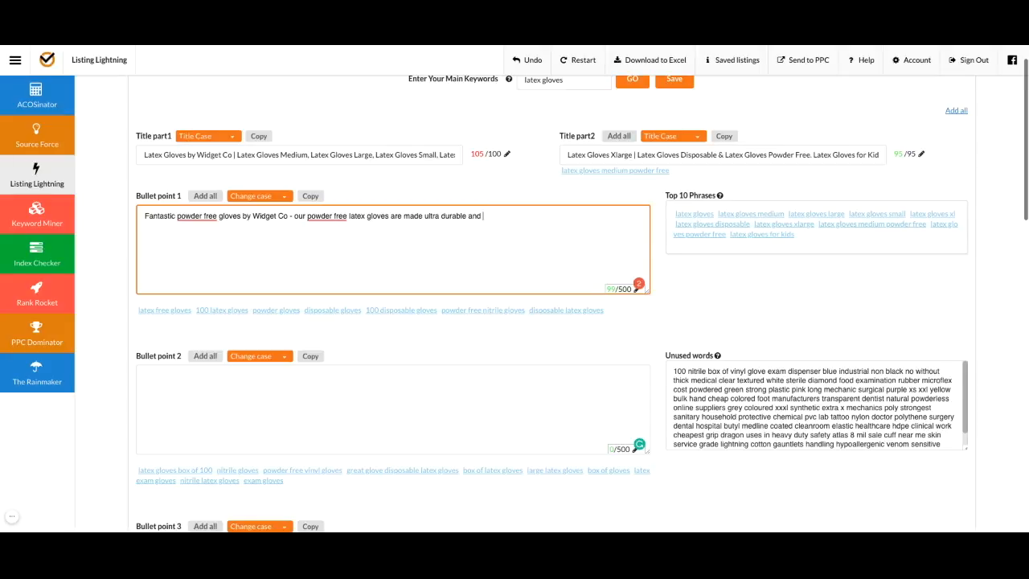
pyautogui.write('we until')
pyautogui.press('BackSpace')
pyautogui.press('BackSpace')
pyautogui.press('BackSpace')
pyautogui.press('BackSpace')
pyautogui.press('BackSpace')
pyautogui.write('include')
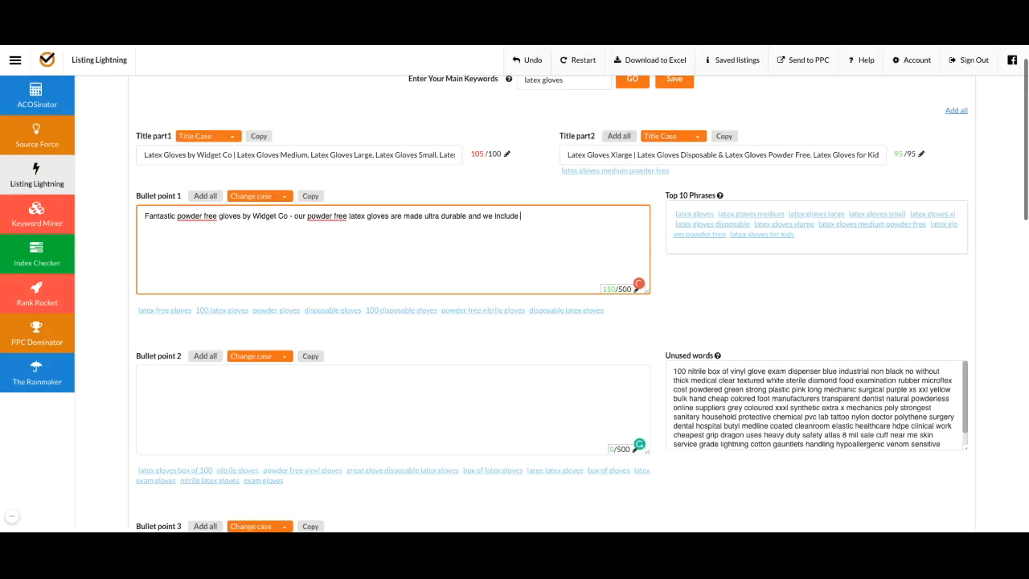
pyautogui.click(413, 310)
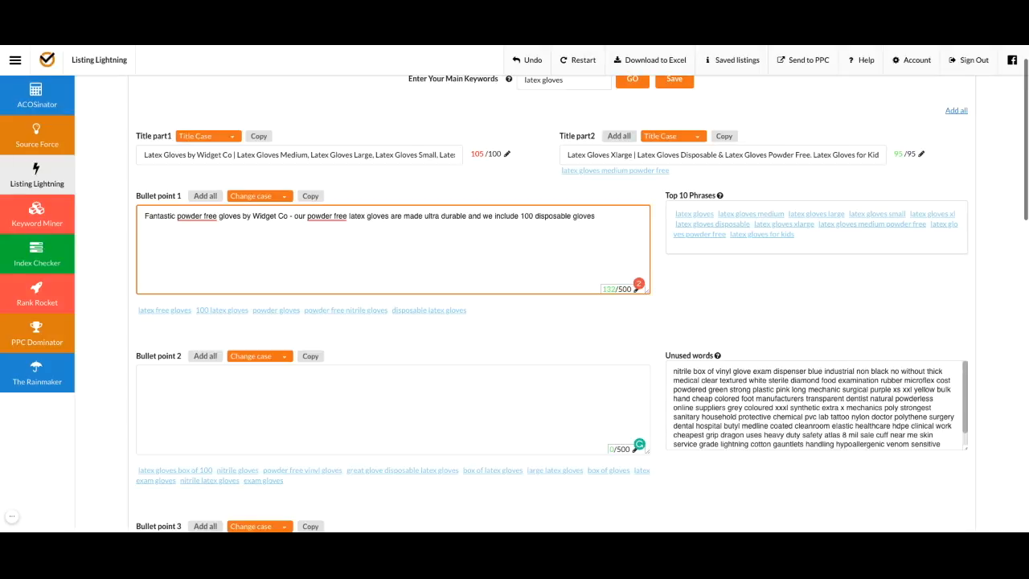
# - Add to Bullet point 1 ". Use our powder gloves to get those dirty jobs done with ease.", taking "powder gloves" from the suggestions
pyautogui.write('. Use our')
pyautogui.click(276, 310)
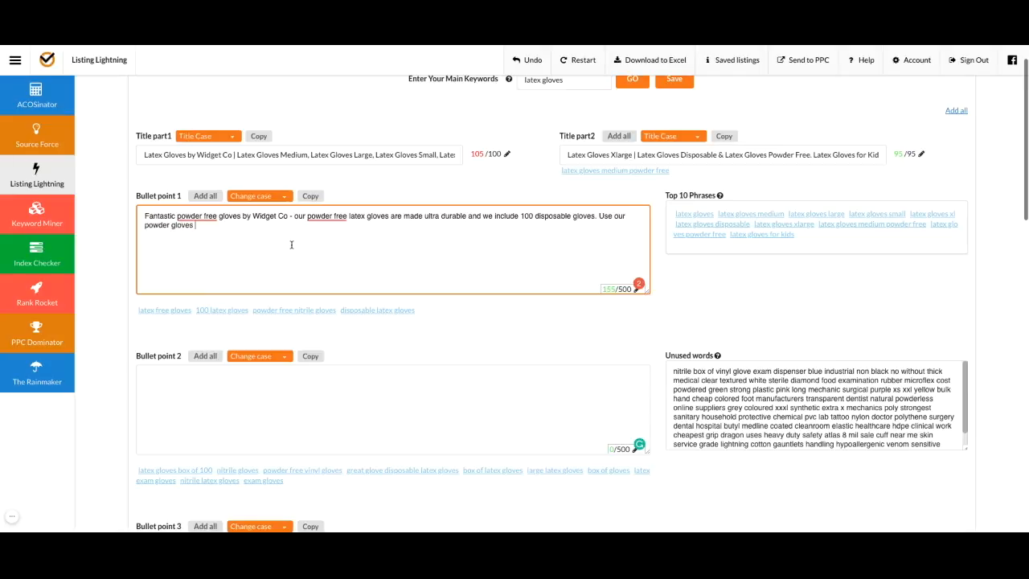
pyautogui.write('to get those dirty jonbs')
pyautogui.press('BackSpace')
pyautogui.press('BackSpace')
pyautogui.press('BackSpace')
pyautogui.write('bs done with ease.')
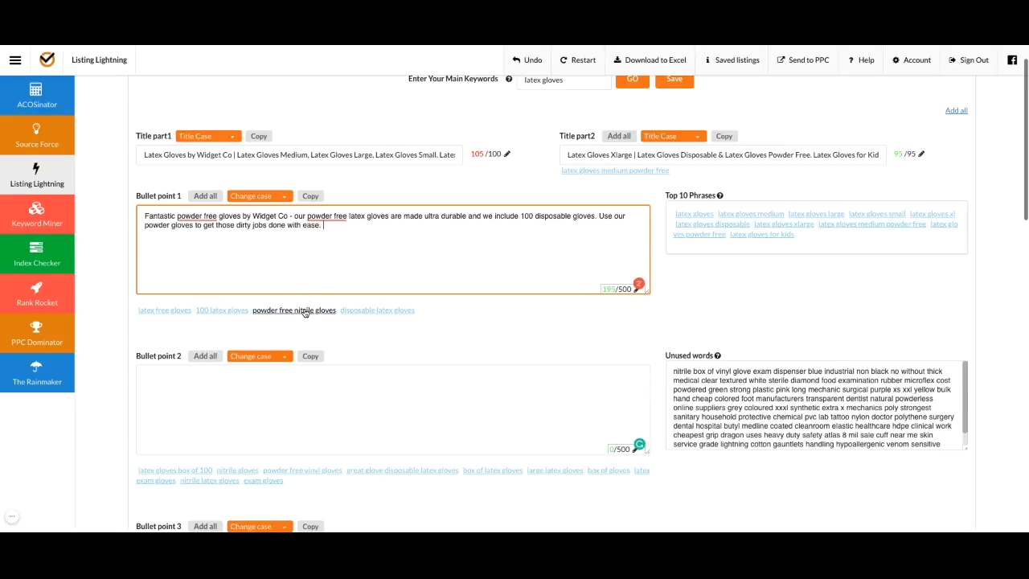
# - Add "We include 100 latex gloves" to the end of Bullet point 1, using the suggested phrase "100 latex gloves" and correcting the misspelled "unclude"
pyautogui.write('We unclude')
pyautogui.click(222, 309)
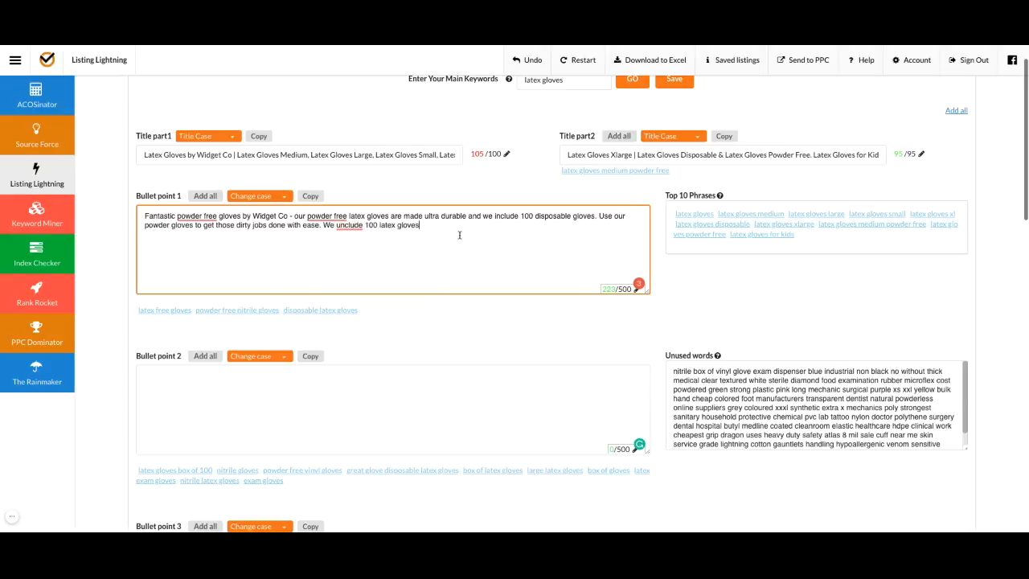
pyautogui.click(347, 238)
# - Continue the last sentence of Bullet point 1 with "so you will always have a glone when you need one."
pyautogui.write('soi')
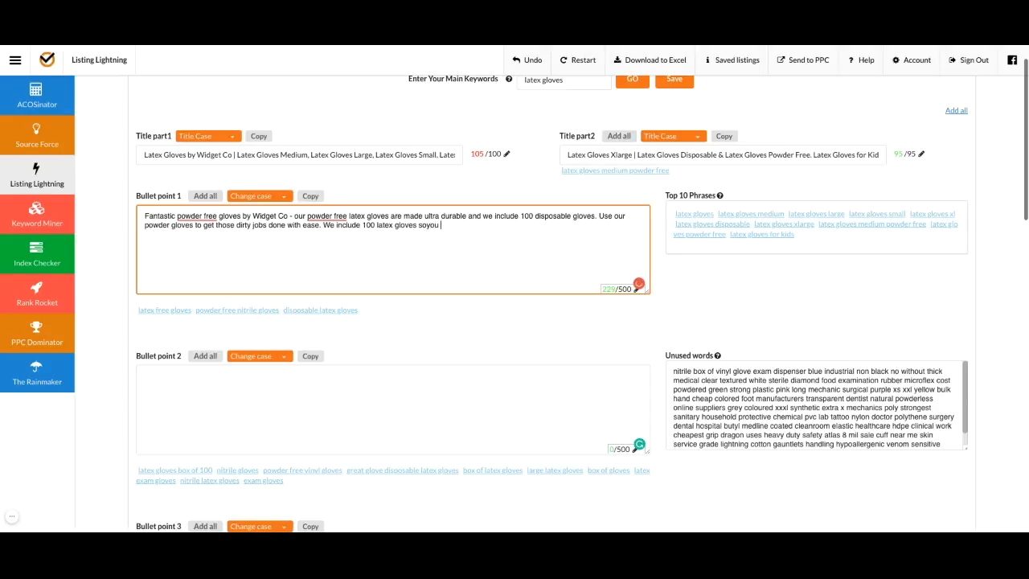
pyautogui.write('you wu')
pyautogui.write('l')
pyautogui.press('BackSpace')
pyautogui.press('BackSpace')
pyautogui.write('ill always hgh')
pyautogui.press('BackSpace')
pyautogui.write('ave a glone when when')
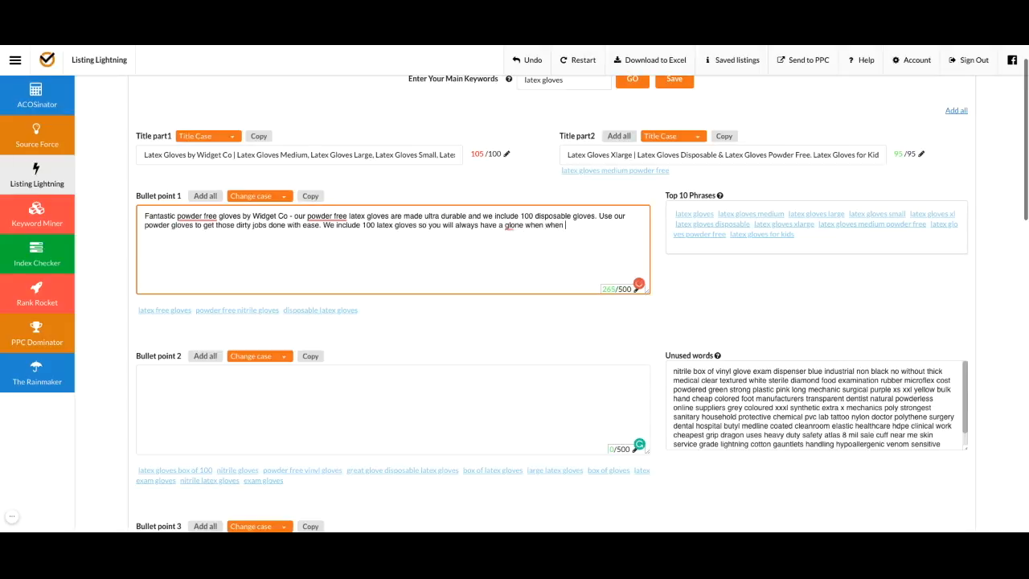
pyautogui.press('BackSpace')
pyautogui.press('BackSpace')
pyautogui.press('BackSpace')
pyautogui.press('BackSpace')
pyautogui.press('BackSpace')
pyautogui.write('you need one')
# - Correct the misspelled word "glone" in Bullet point 1 so the phrase reads "a glove when you need one"
pyautogui.click(514, 225)
pyautogui.click(522, 239)
pyautogui.moveTo(516, 230)
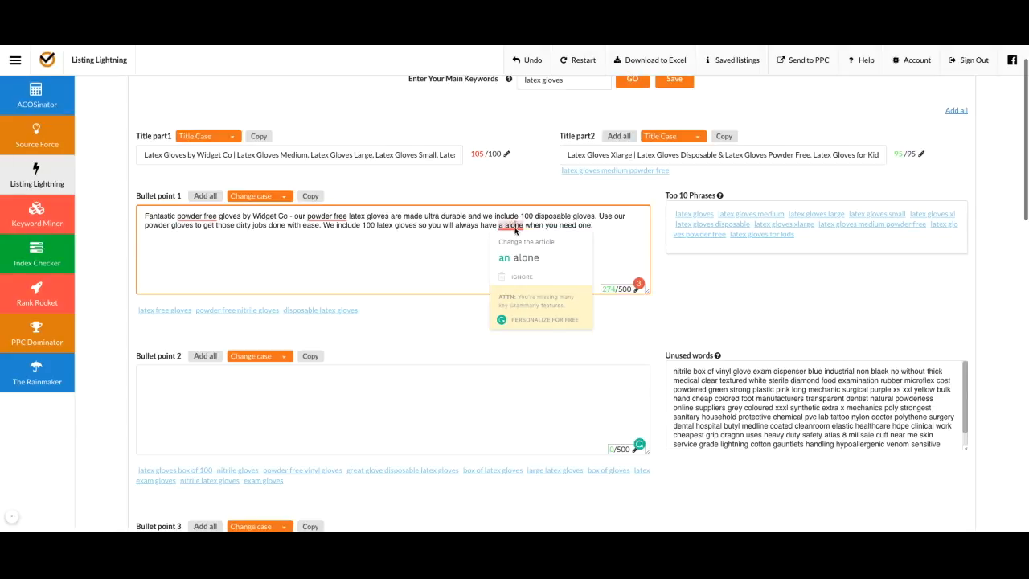
pyautogui.click(512, 226)
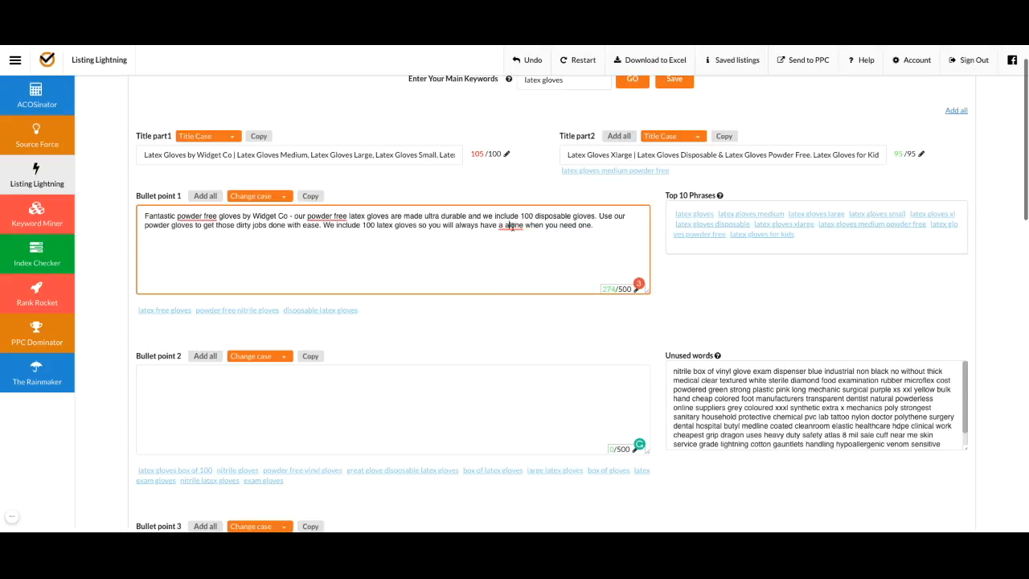
pyautogui.press('Delete')
pyautogui.press('Delete')
pyautogui.press('BackSpace')
pyautogui.press('BackSpace')
pyautogui.press('BackSpace')
pyautogui.write('glove')
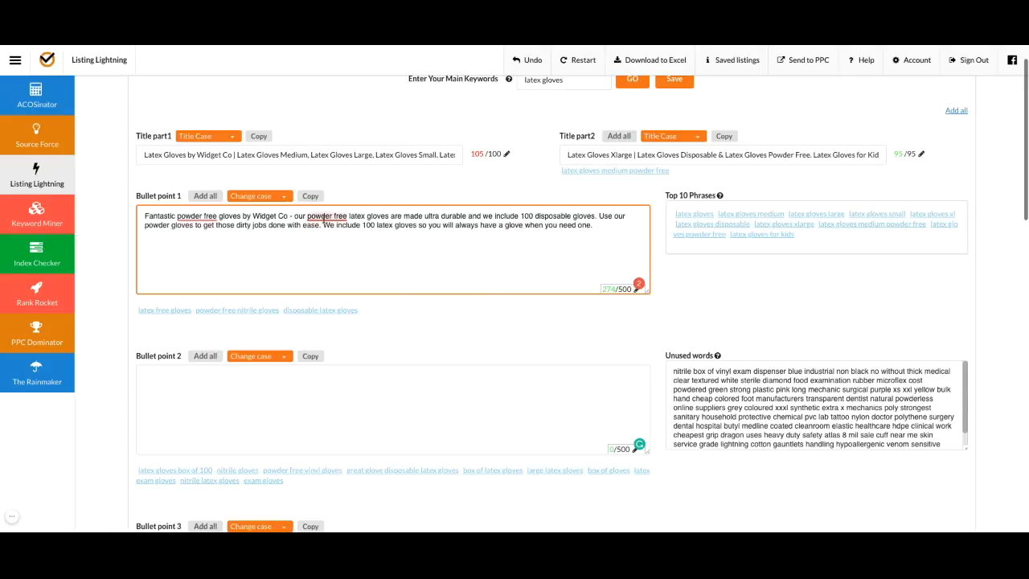
pyautogui.moveTo(323, 217)
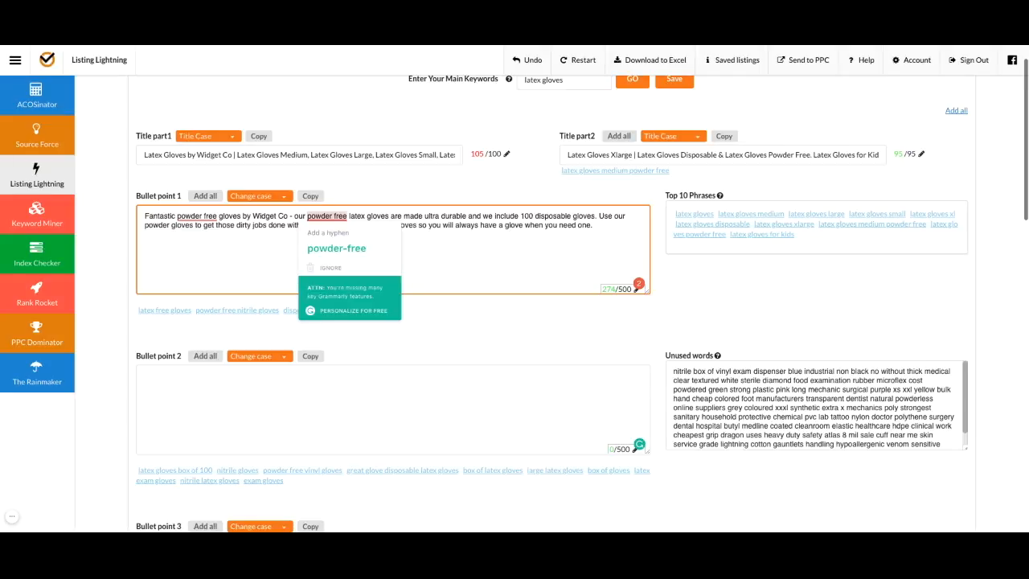
pyautogui.moveTo(203, 216)
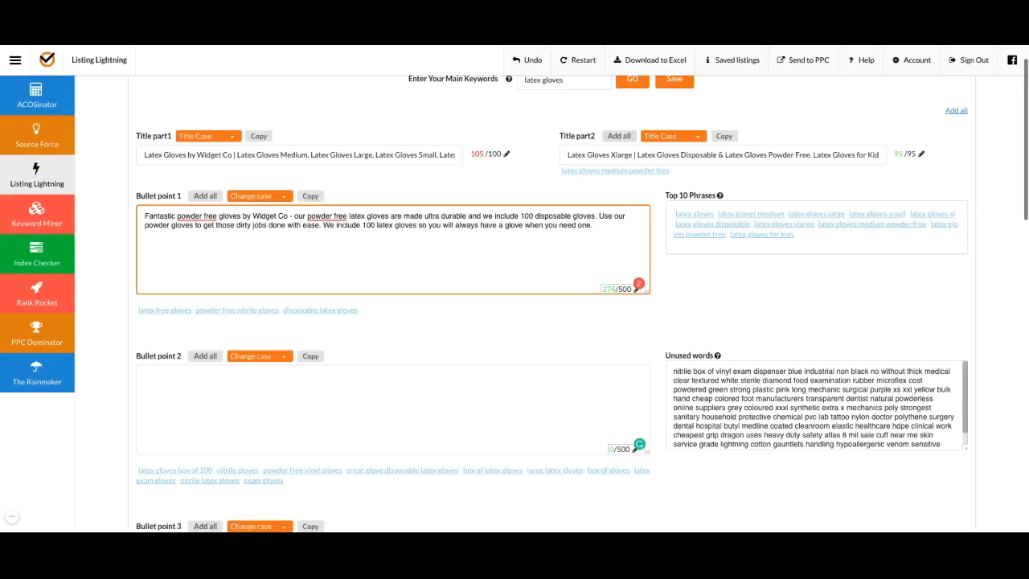
# - Add "Our disposable latex gloves will fit well and are ultra comfortable." to Bullet point 1, using the suggested phrase "disposable latex gloves" and accepting the comma correction
pyautogui.write('Our d')
pyautogui.press('BackSpace')
pyautogui.click(320, 311)
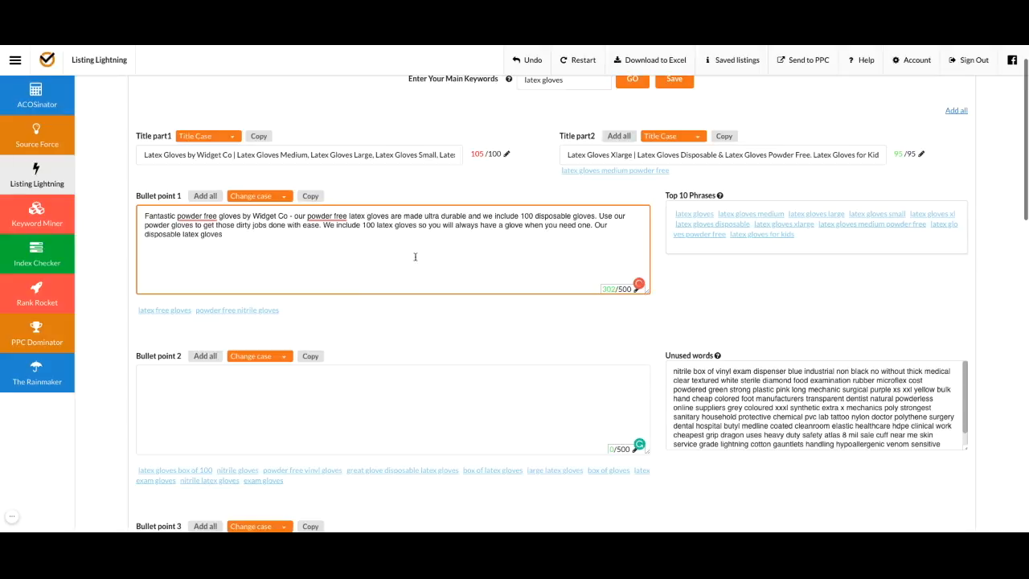
pyautogui.write('will g')
pyautogui.press('BackSpace')
pyautogui.write('fit well, and are ultra comfortable.')
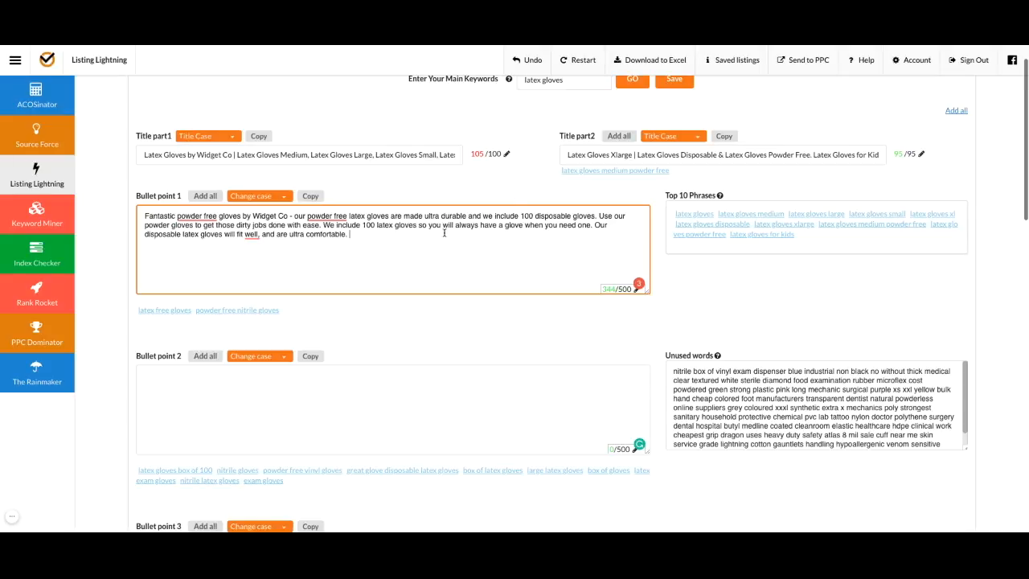
pyautogui.click(242, 234)
pyautogui.click(265, 249)
# - Start another sentence in Bullet point 1 with "Our box of gloves are"
pyautogui.write('Ou')
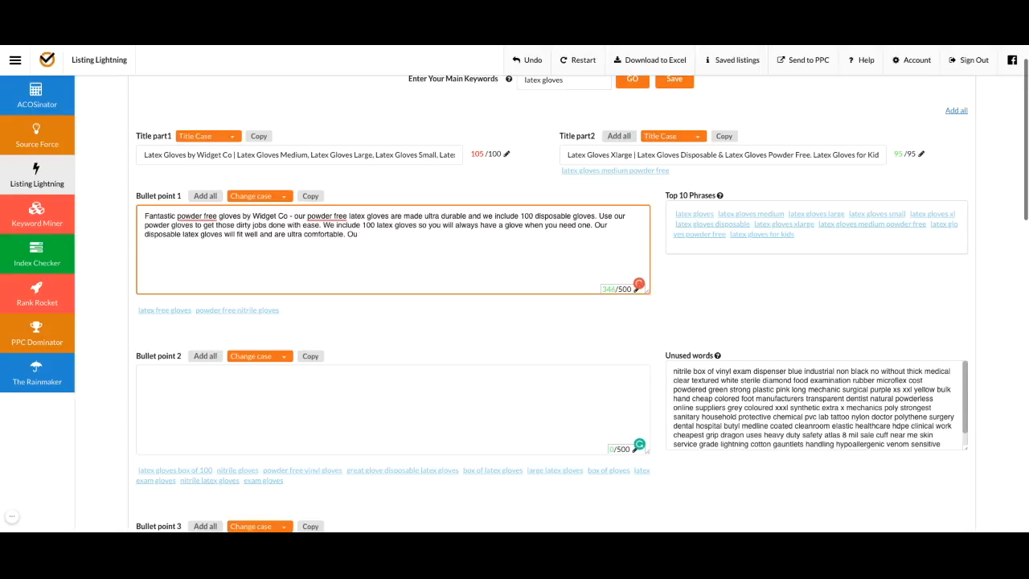
pyautogui.write('r r ')
pyautogui.write('gloves are')
pyautogui.press('BackSpace')
pyautogui.press('BackSpace')
pyautogui.press('BackSpace')
pyautogui.press('BackSpace')
pyautogui.press('BackSpace')
pyautogui.press('BackSpace')
pyautogui.press('BackSpace')
pyautogui.press('BackSpace')
pyautogui.press('BackSpace')
pyautogui.press('BackSpace')
pyautogui.press('BackSpace')
pyautogui.write('box of gloves are')
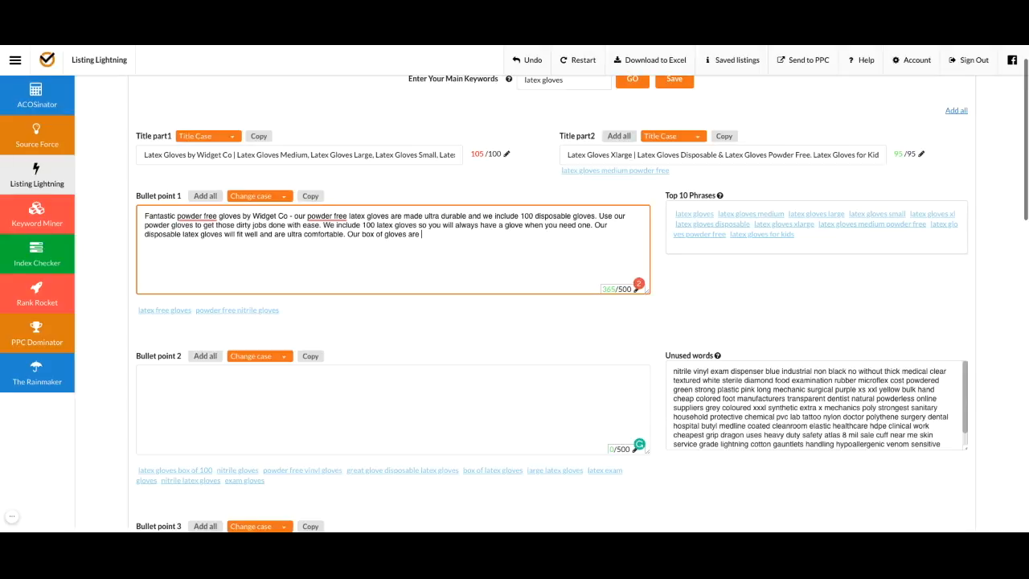
# - Complete Bullet point 1 with "thick and industrial strength. Made with real latex rubber with a smooth texture."
pyautogui.write('think and industri')
pyautogui.write('al')
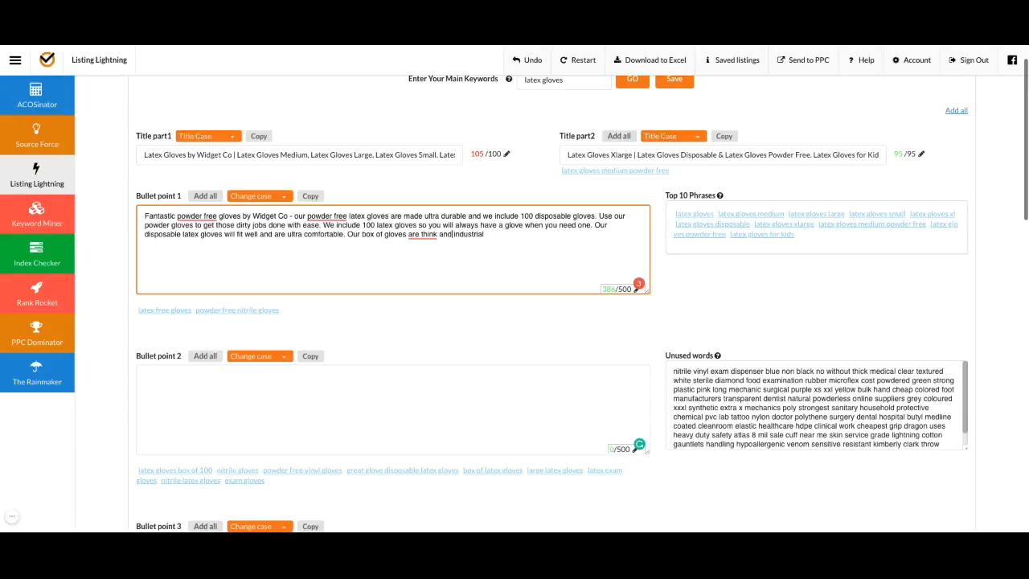
pyautogui.press('BackSpace')
pyautogui.write('c')
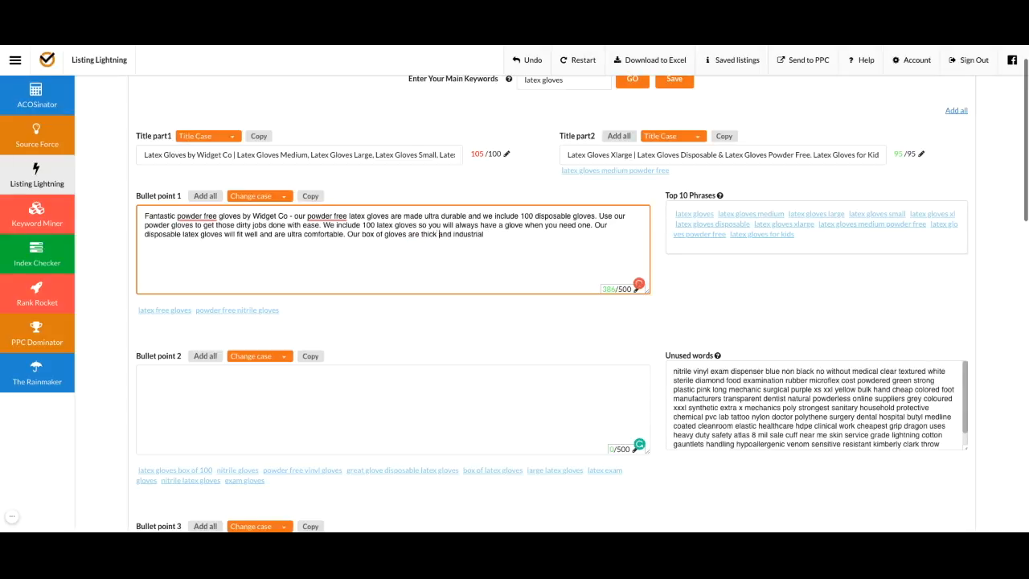
pyautogui.write(' stre')
pyautogui.write('ngth. Made wiuth real latex rubber')
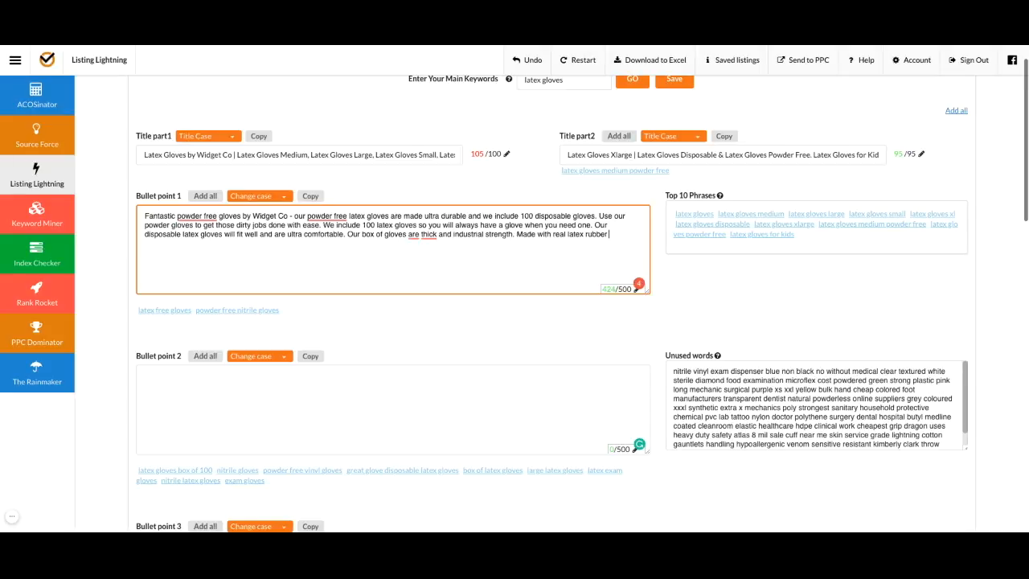
pyautogui.write('with a smooth texture.')
# - Review the finished Bullet point 1 against the empty bullet points below, their suggested phrases and the unused words
pyautogui.scroll(-10, 339, 450)
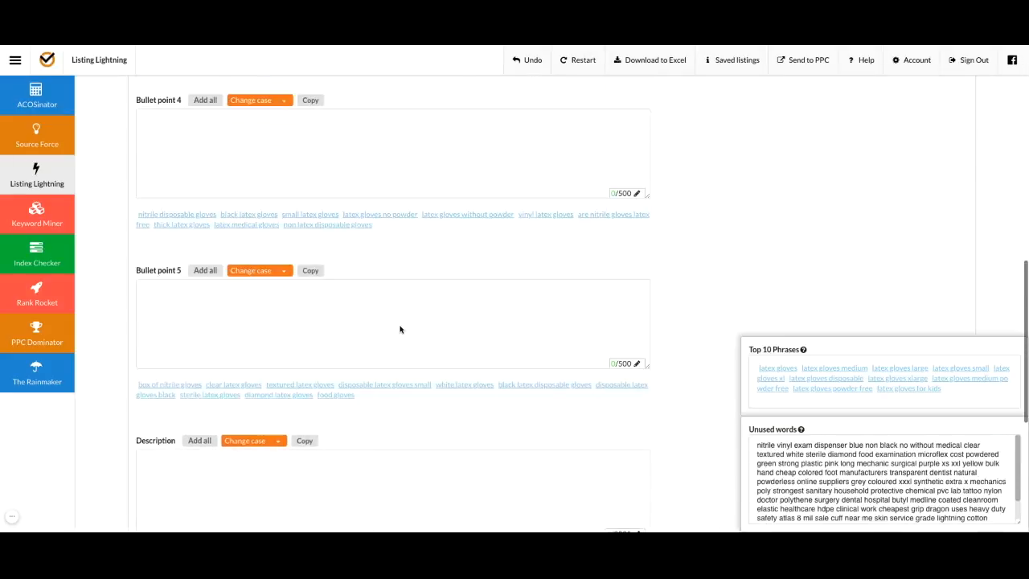
pyautogui.scroll(15, 401, 329)
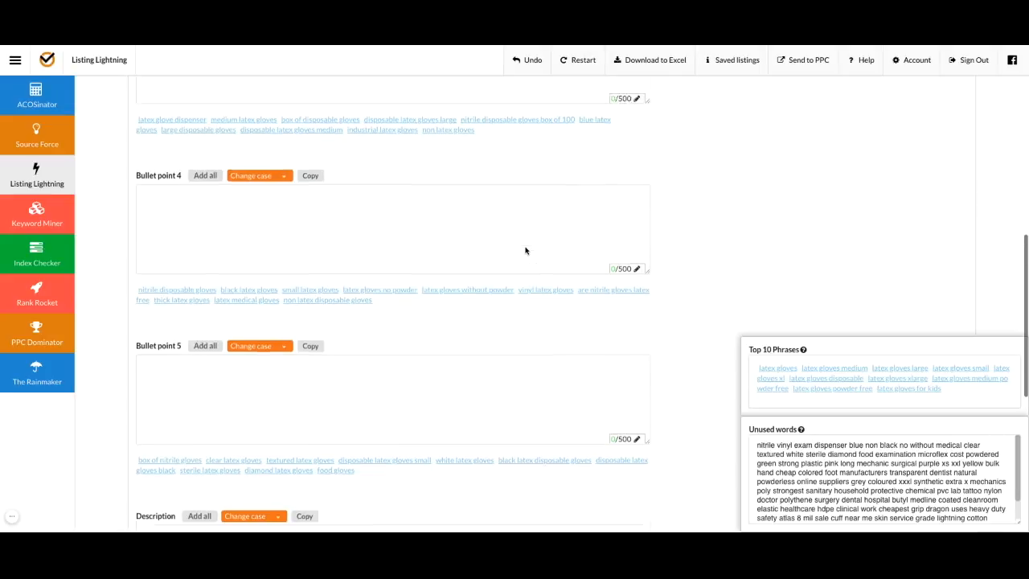
pyautogui.scroll(-2, 526, 251)
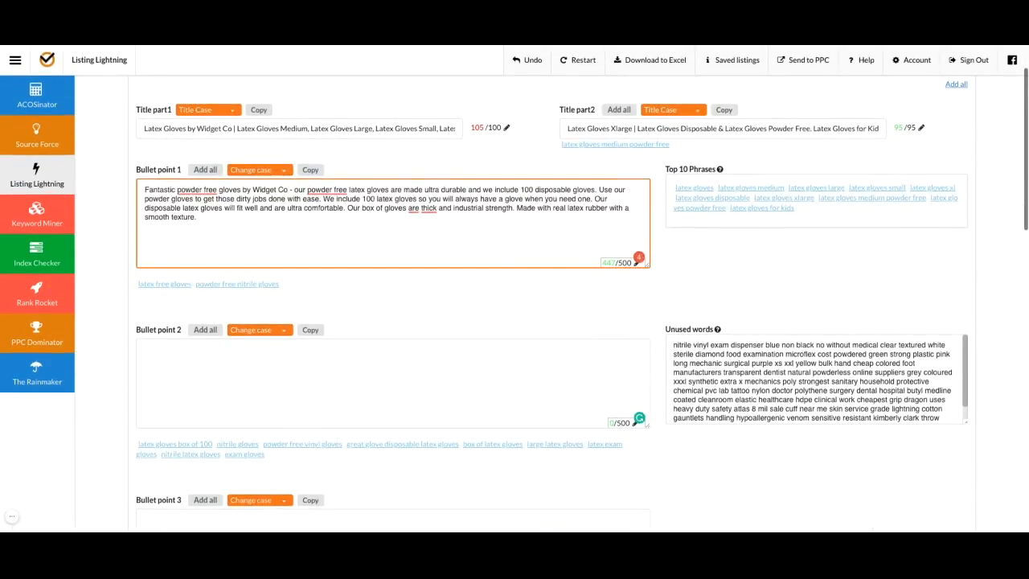
pyautogui.scroll(-1, 438, 287)
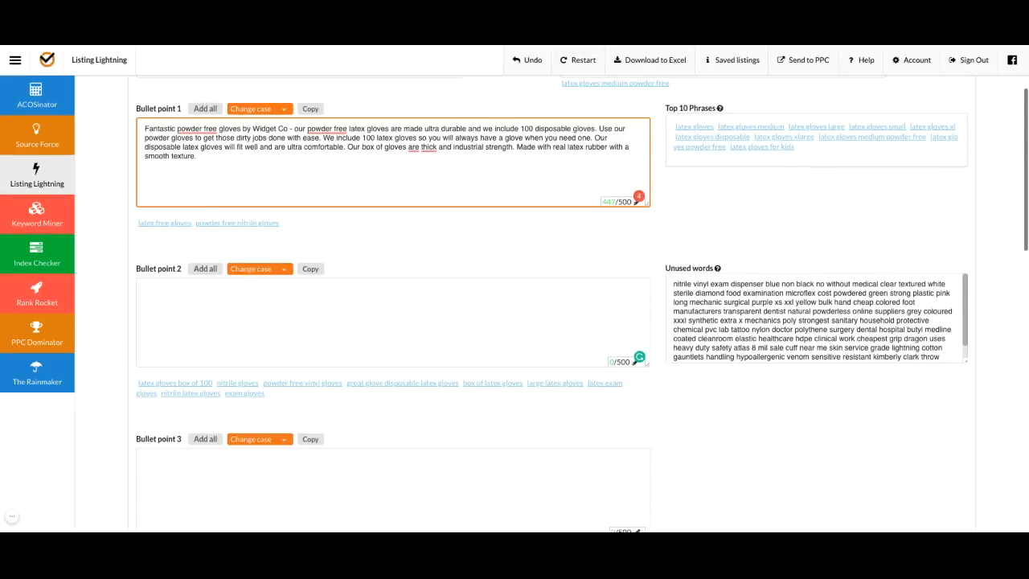
pyautogui.scroll(-1, 514, 305)
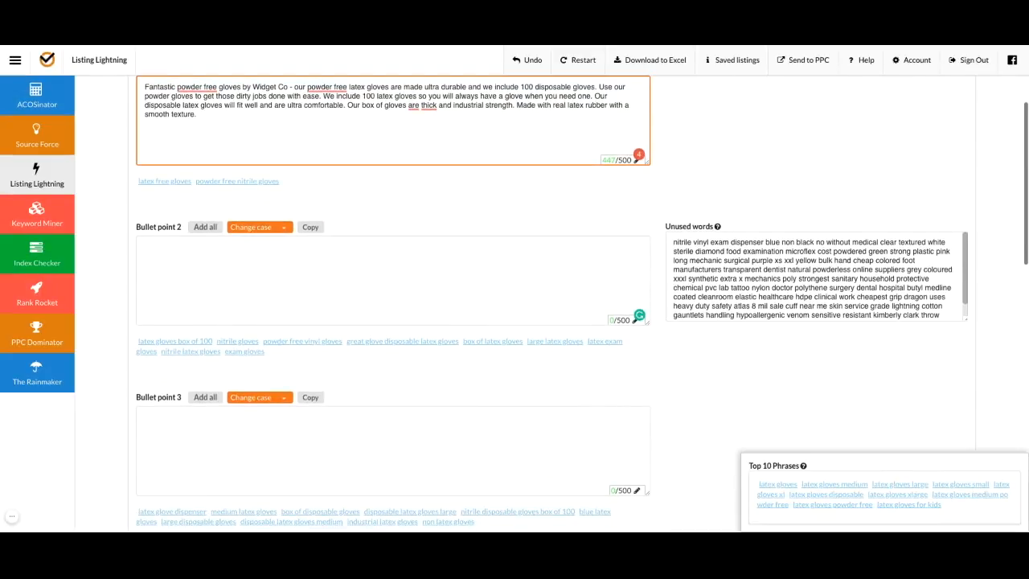
pyautogui.scroll(-1, 514, 306)
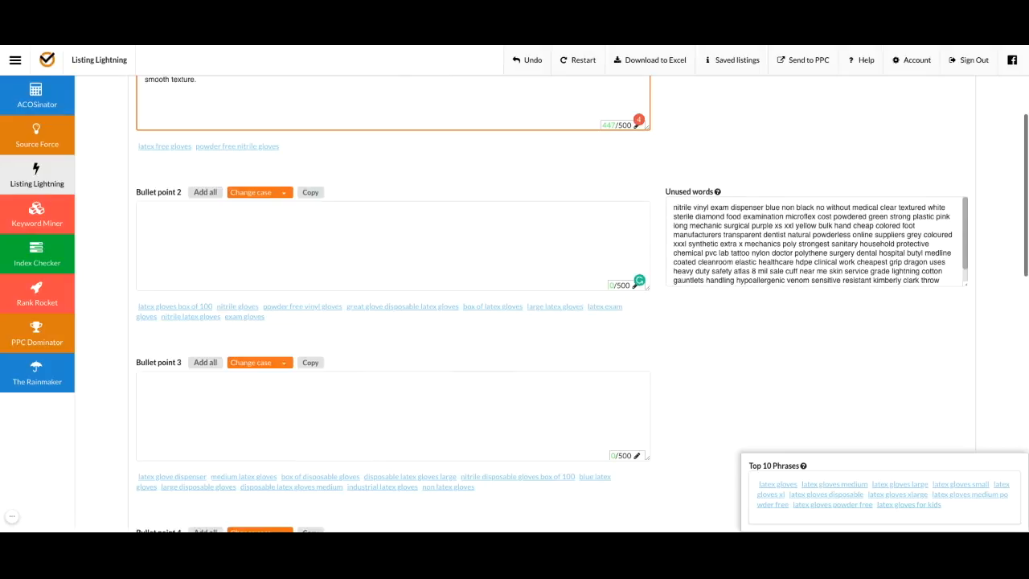
pyautogui.scroll(-2, 514, 305)
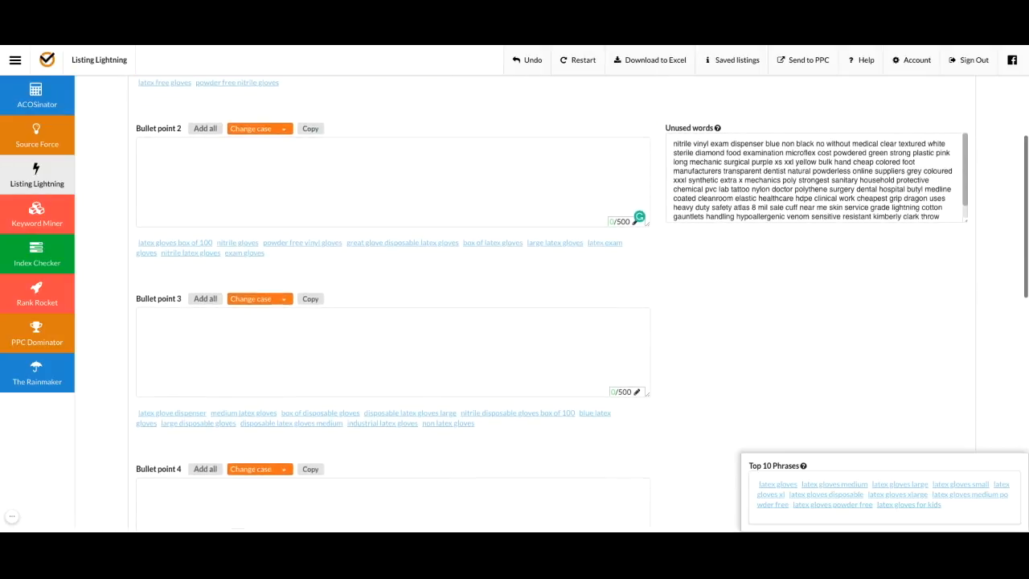
pyautogui.scroll(5, 425, 259)
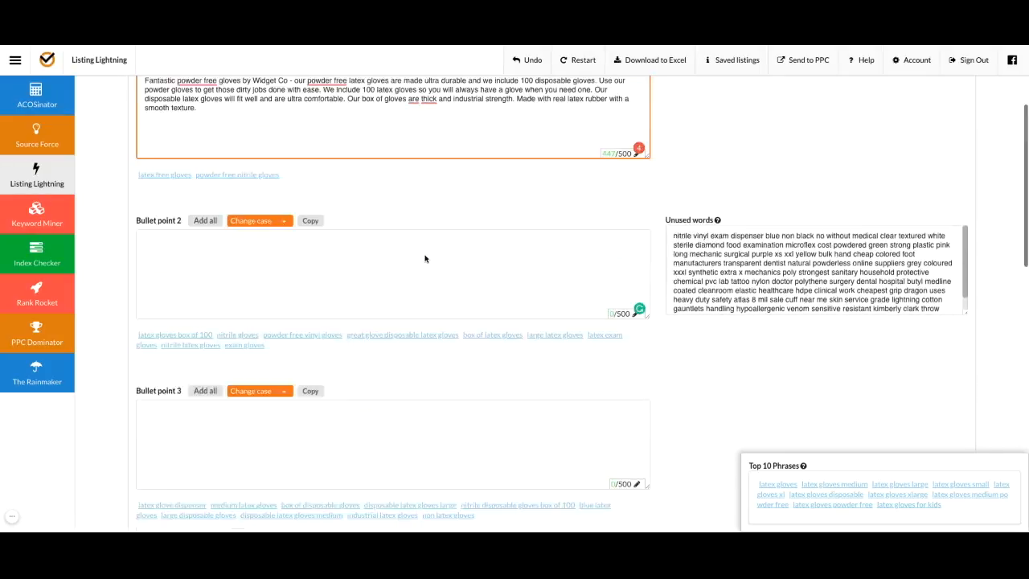
pyautogui.scroll(-1, 414, 282)
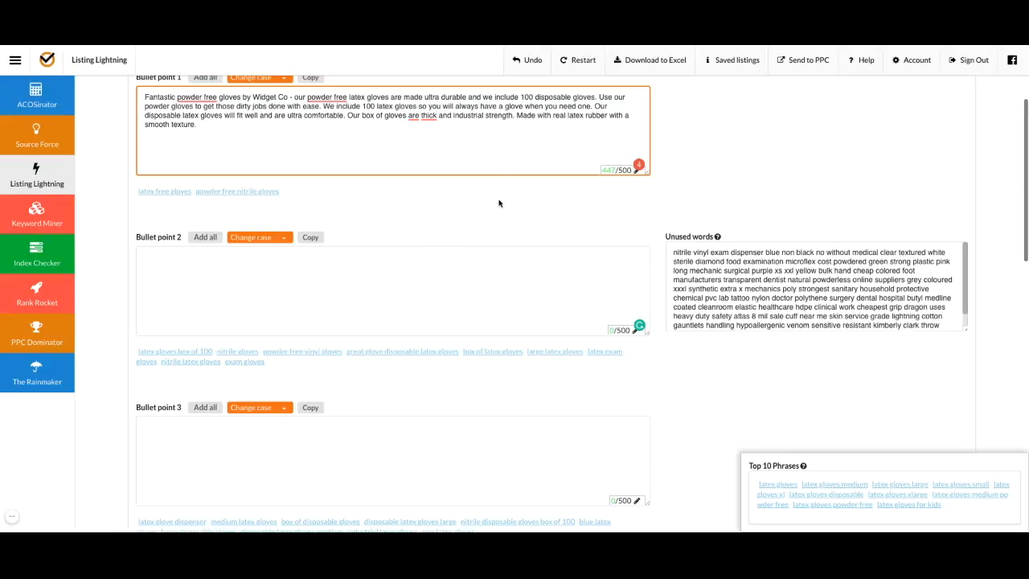
pyautogui.scroll(2, 404, 206)
pyautogui.scroll(-1, 405, 208)
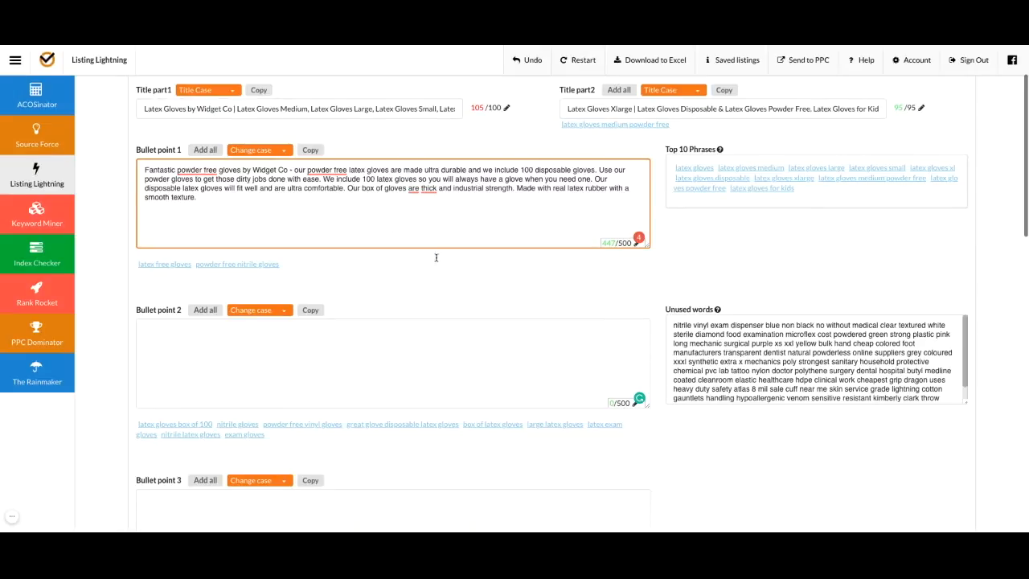
pyautogui.scroll(-1, 426, 261)
# - Place the cursor in Bullet point 2 and examine the suggested phrases for the remaining bullet points, the Description and the Back-End Keywords
pyautogui.click(367, 313)
pyautogui.scroll(-3, 366, 314)
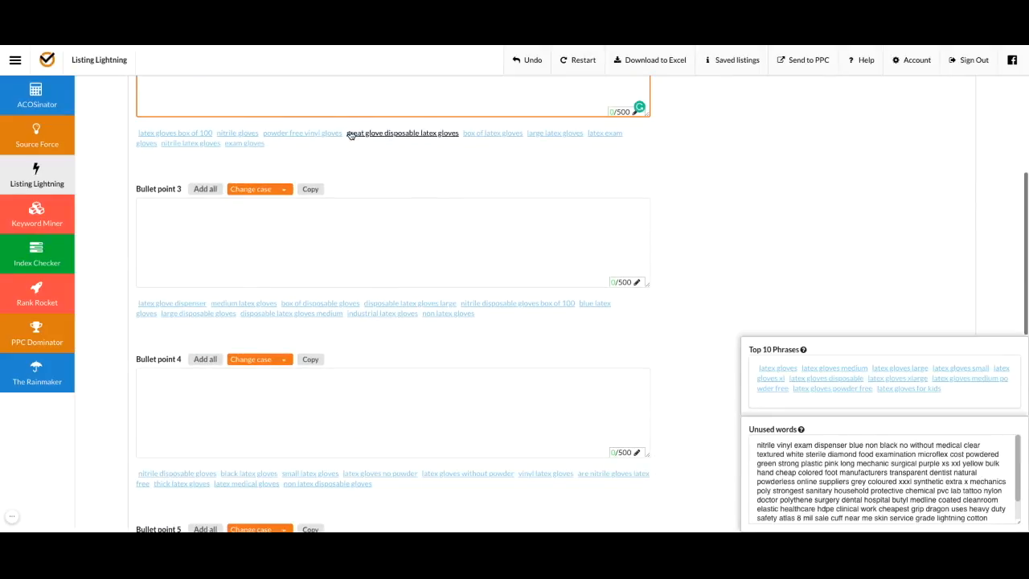
pyautogui.scroll(-3, 322, 213)
pyautogui.scroll(-4, 321, 213)
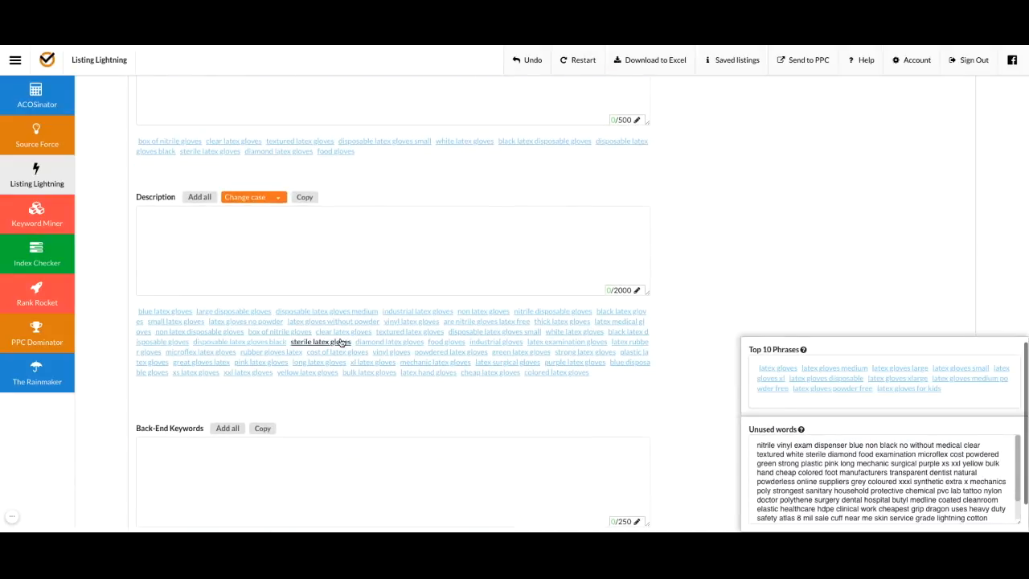
pyautogui.scroll(6, 343, 234)
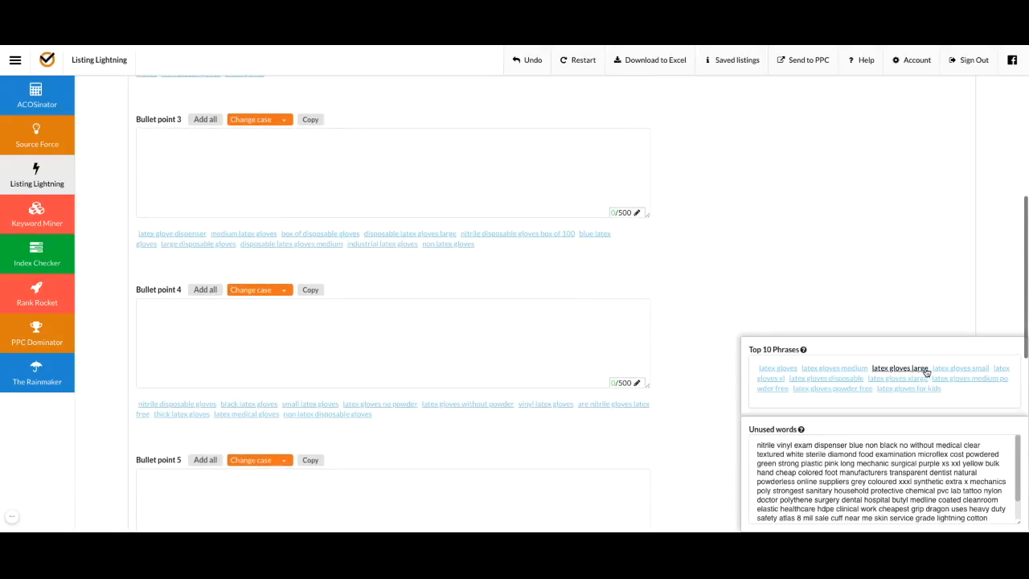
pyautogui.scroll(1, 434, 277)
pyautogui.scroll(3, 434, 277)
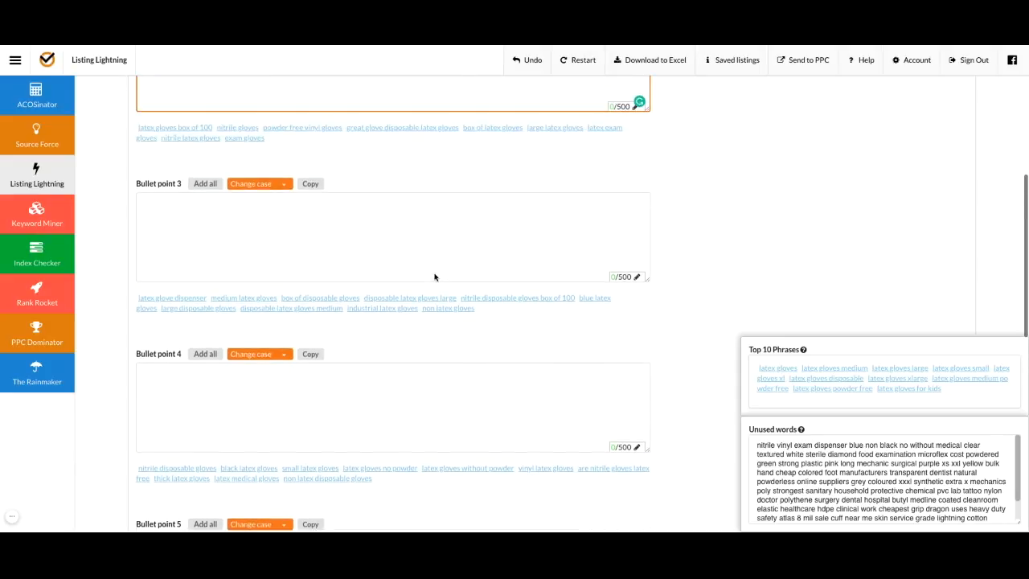
# - Read the help notes for Unused words and Top 10 Phrases, and check both lists alongside the bullet points
pyautogui.moveTo(716, 181)
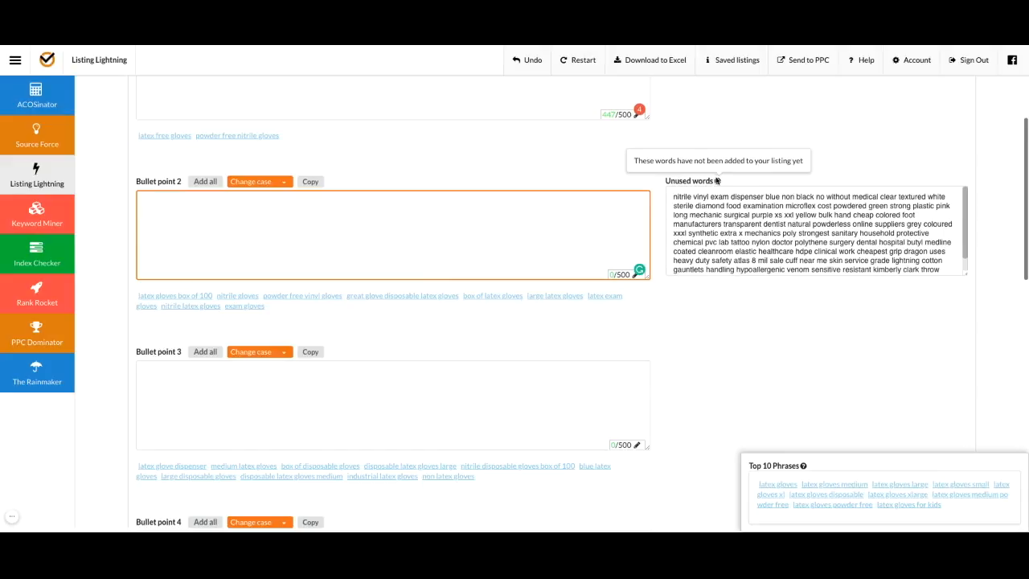
pyautogui.scroll(2, 781, 172)
pyautogui.moveTo(719, 132)
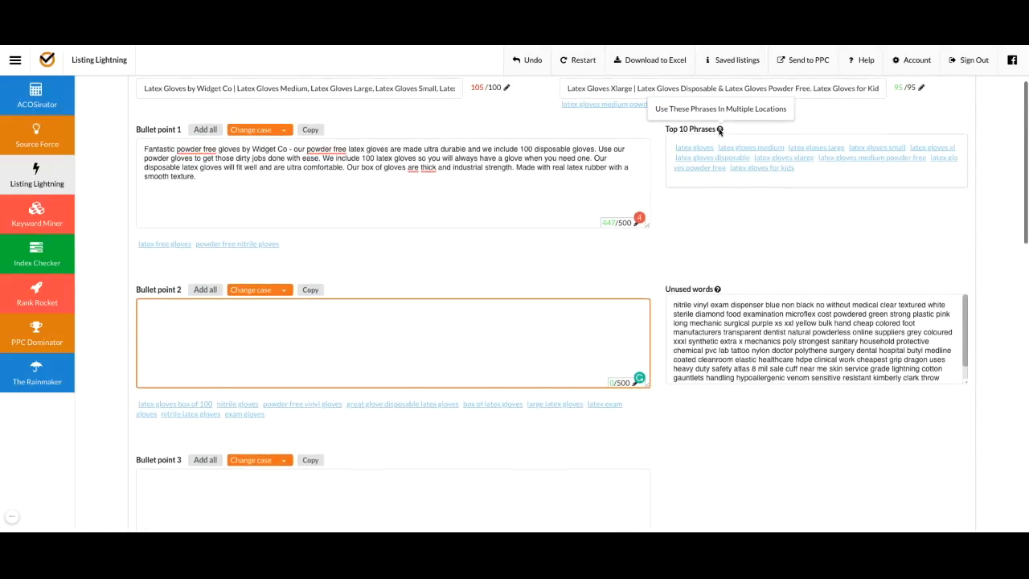
pyautogui.scroll(-2, 317, 246)
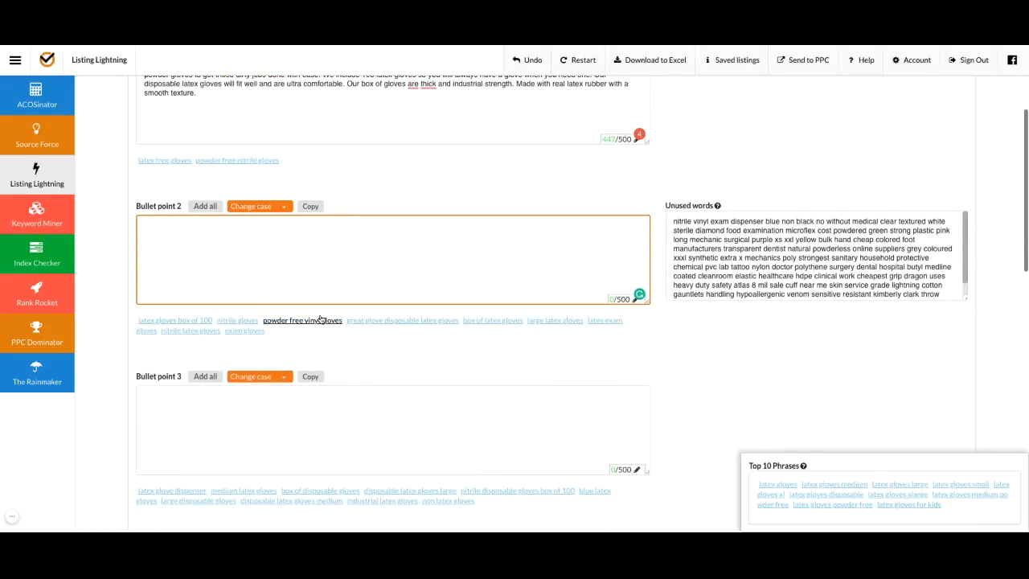
pyautogui.scroll(4, 310, 240)
pyautogui.scroll(-1, 310, 239)
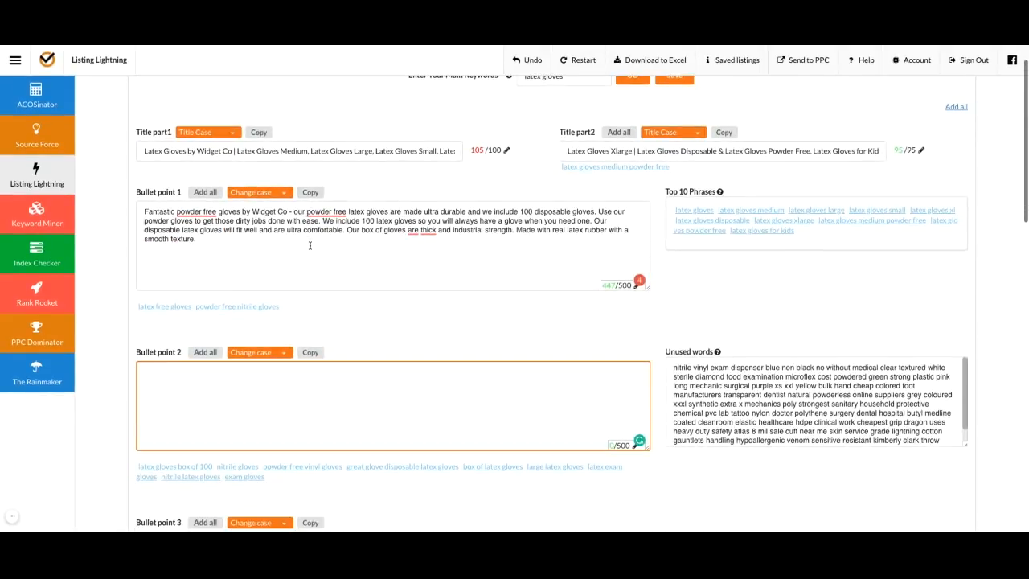
pyautogui.scroll(-4, 296, 370)
pyautogui.scroll(-8, 295, 370)
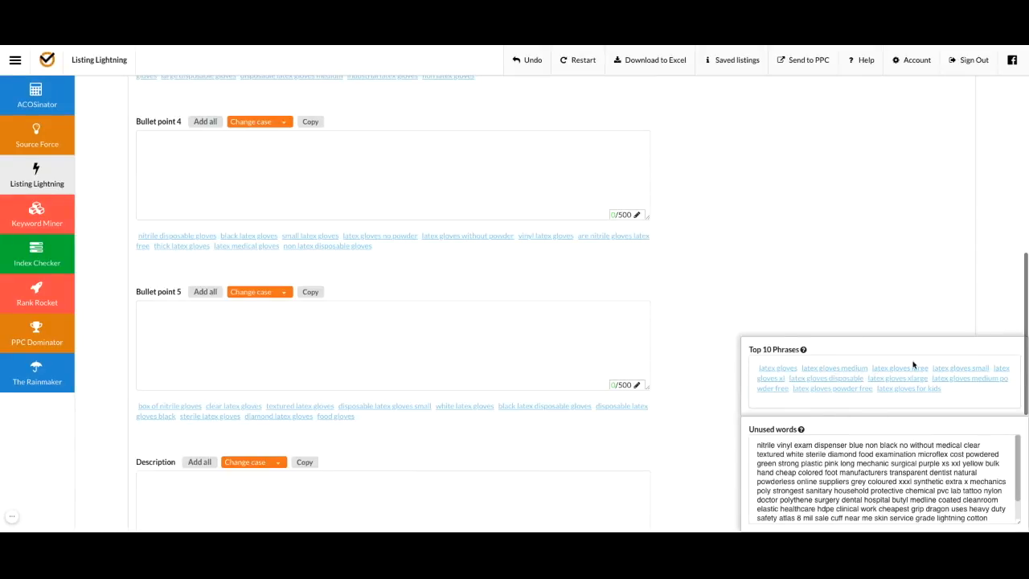
pyautogui.scroll(1, 391, 243)
pyautogui.scroll(10, 391, 243)
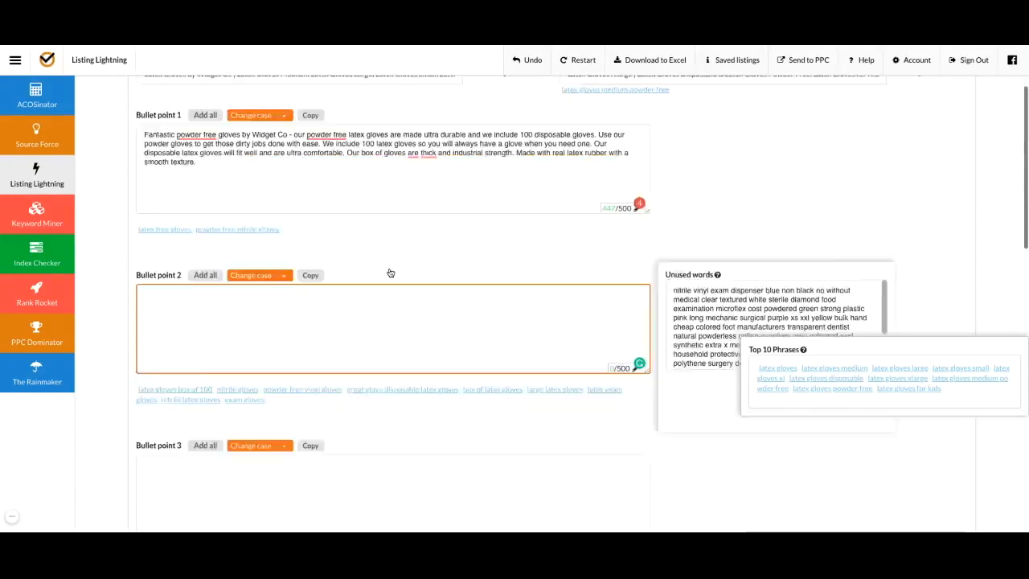
# - Examine the empty Description and Back-End Keywords with their suggestions, and compare them with the phrases offered for Bullet points 2 to 5
pyautogui.scroll(-14, 397, 270)
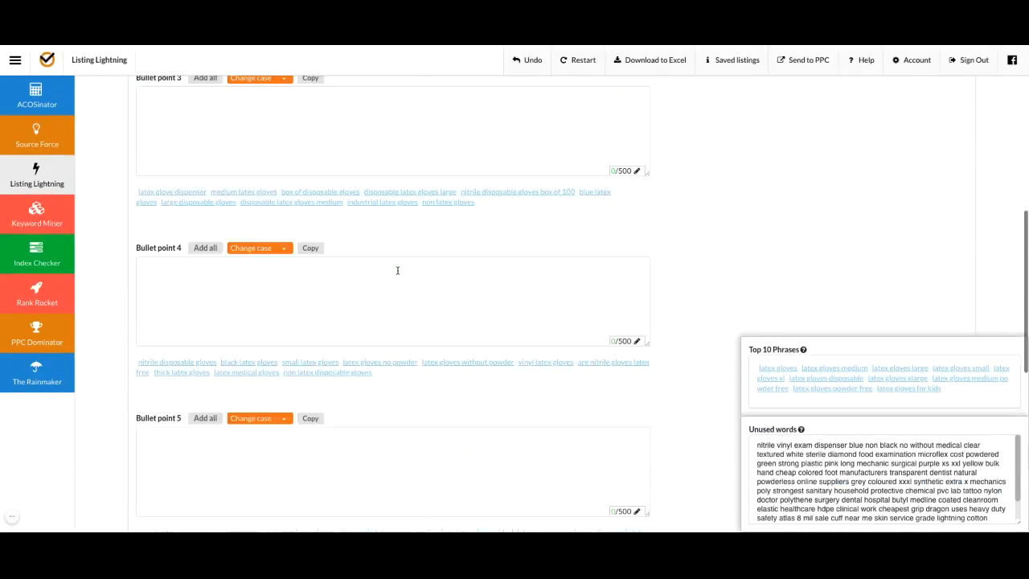
pyautogui.scroll(-3, 384, 315)
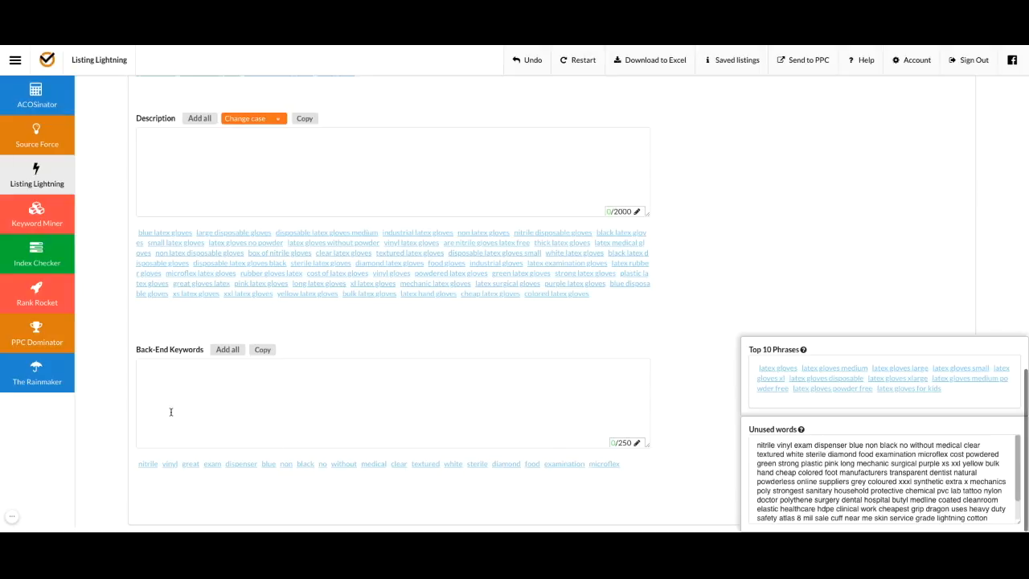
pyautogui.click(265, 370)
pyautogui.scroll(4, 265, 370)
pyautogui.scroll(10, 265, 370)
pyautogui.scroll(-4, 369, 320)
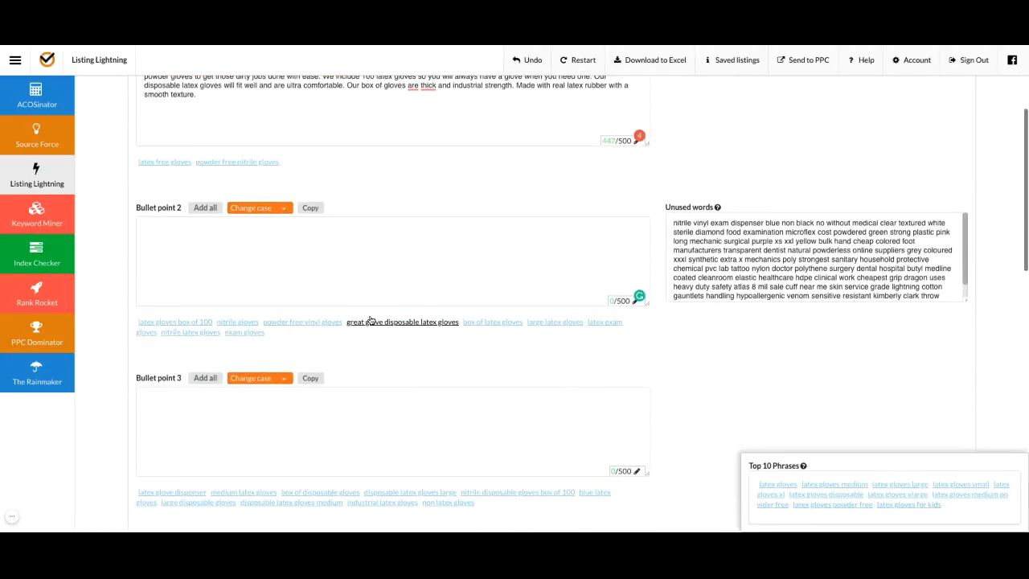
pyautogui.scroll(2, 476, 216)
pyautogui.scroll(-2, 475, 217)
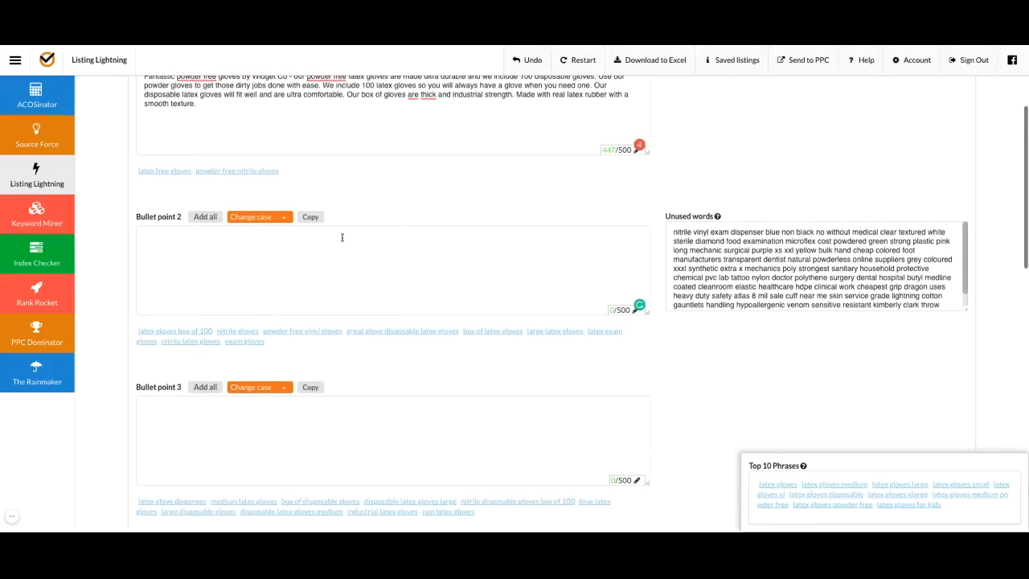
pyautogui.scroll(1, 321, 264)
# - Try filling Bullet point 2 with all of its suggested phrases, and clear the field
pyautogui.click(228, 273)
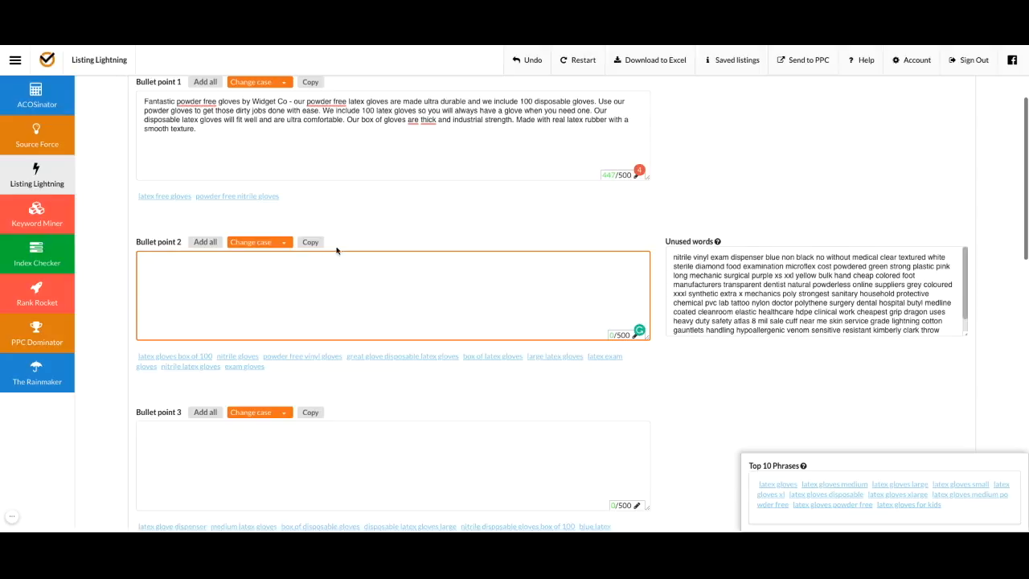
pyautogui.click(204, 241)
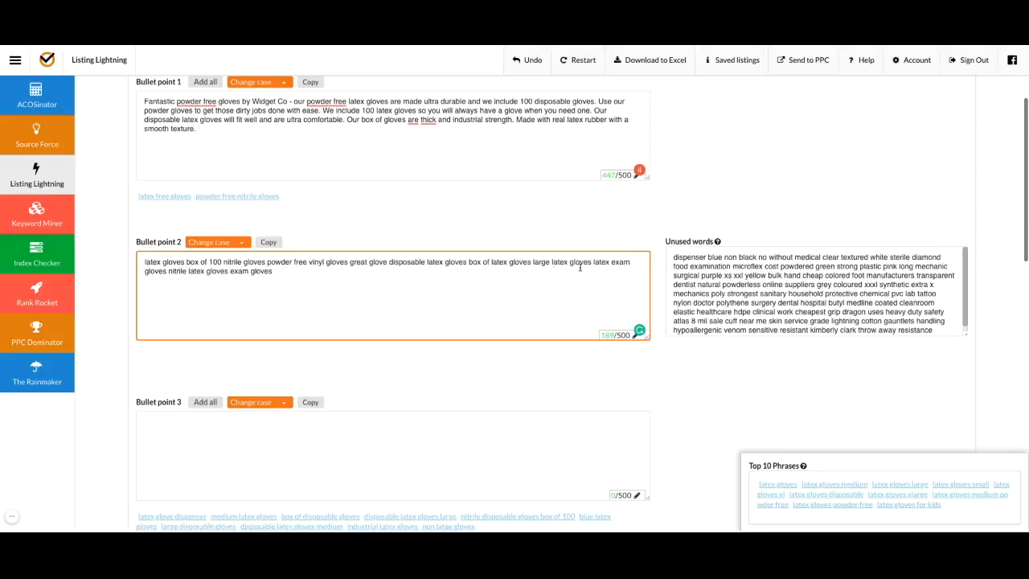
pyautogui.hotkey('ctrl', 'a')
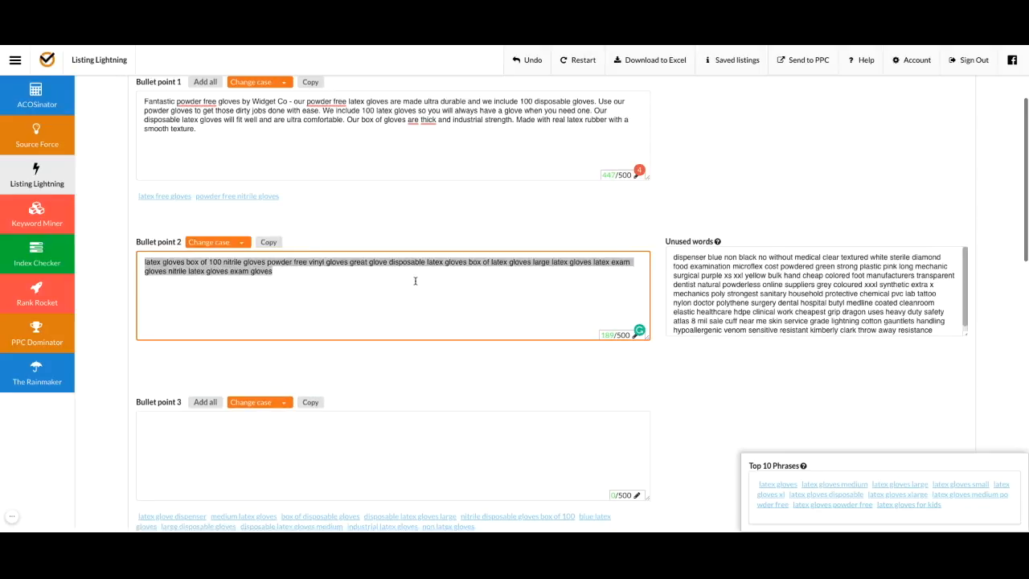
pyautogui.press('BackSpace')
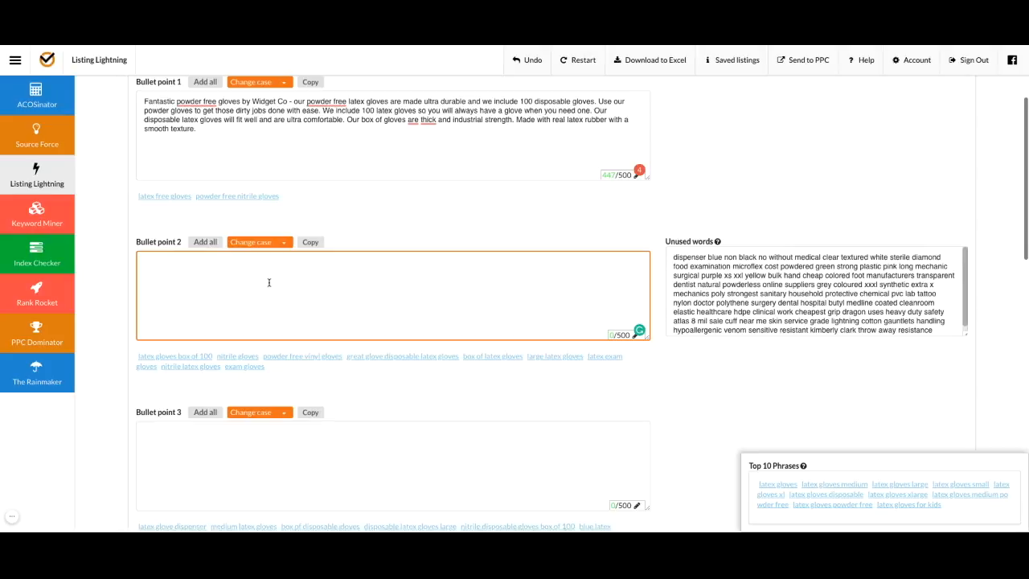
# - Write "This is a latex gloves box of 100" in Bullet point 2 using the suggested phrase, and insert "nitrile gloves" before it
pyautogui.write('his is')
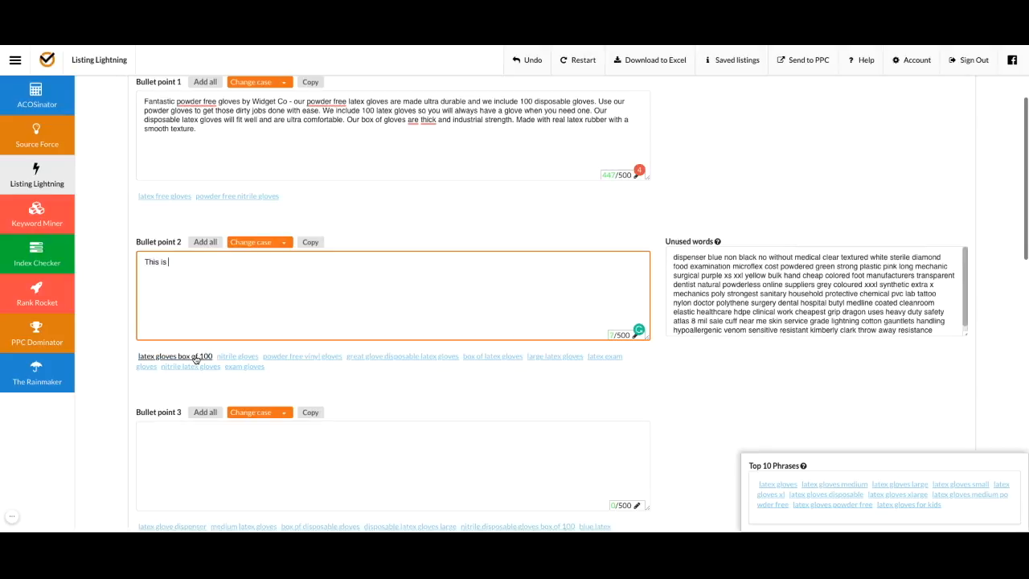
pyautogui.click(194, 358)
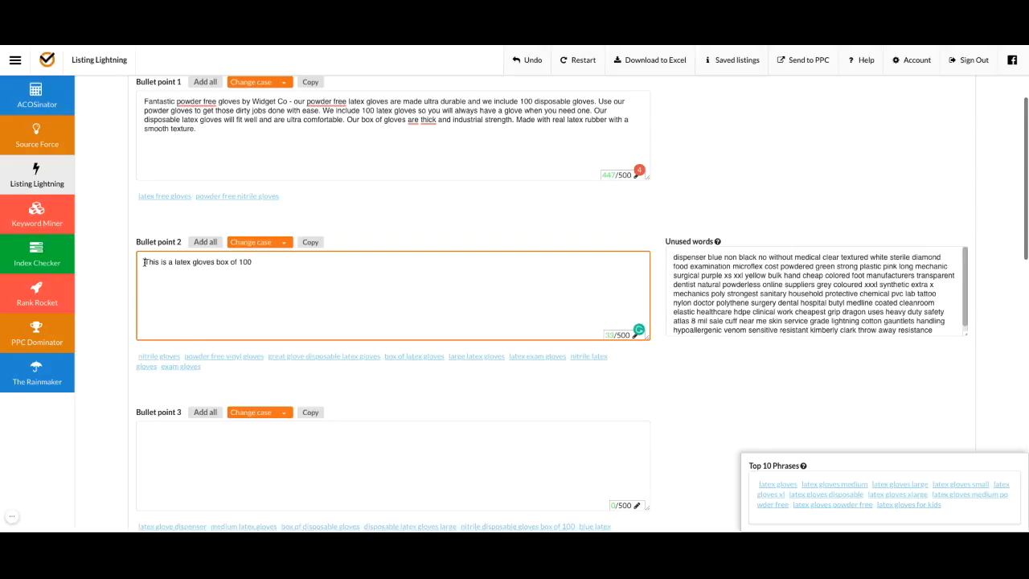
pyautogui.click(156, 357)
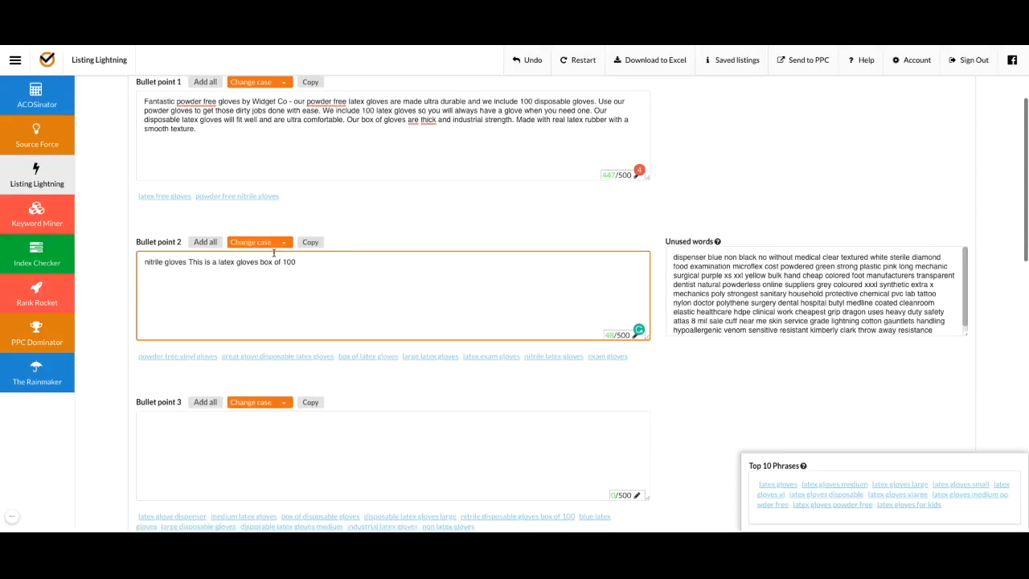
# - Convert the opening phrase "Fantastic powder free gloves by Widget Co" of Bullet point 1 to UPPER CASE
pyautogui.scroll(1, 222, 265)
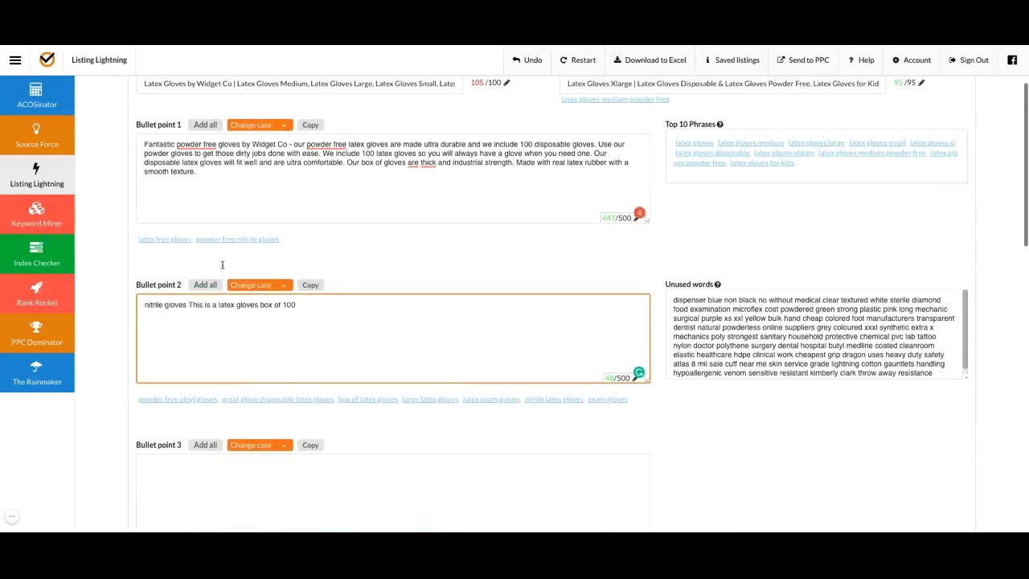
pyautogui.scroll(2, 227, 300)
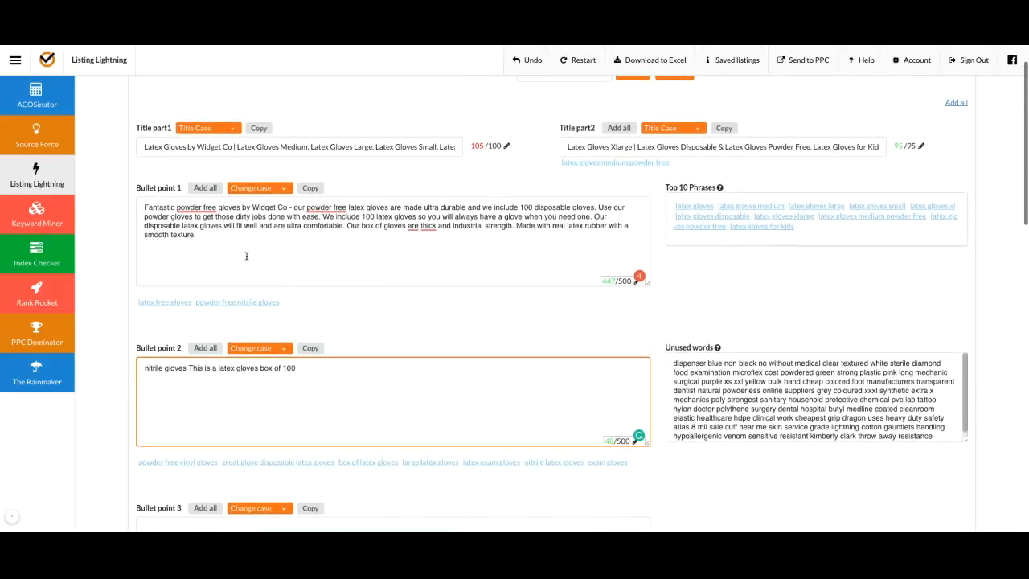
pyautogui.doubleClick(461, 216)
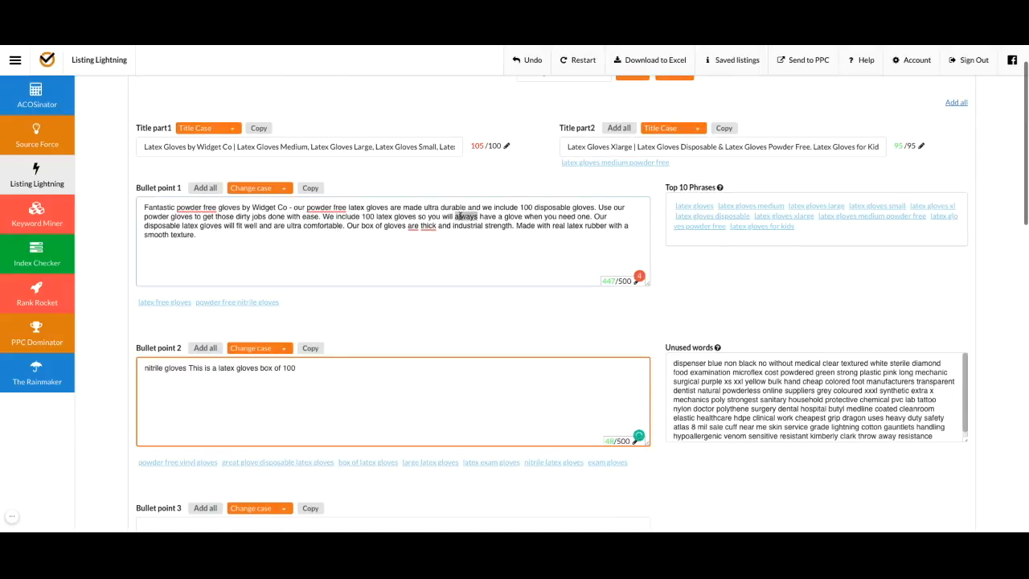
pyautogui.moveTo(293, 207); pyautogui.dragTo(149, 208)
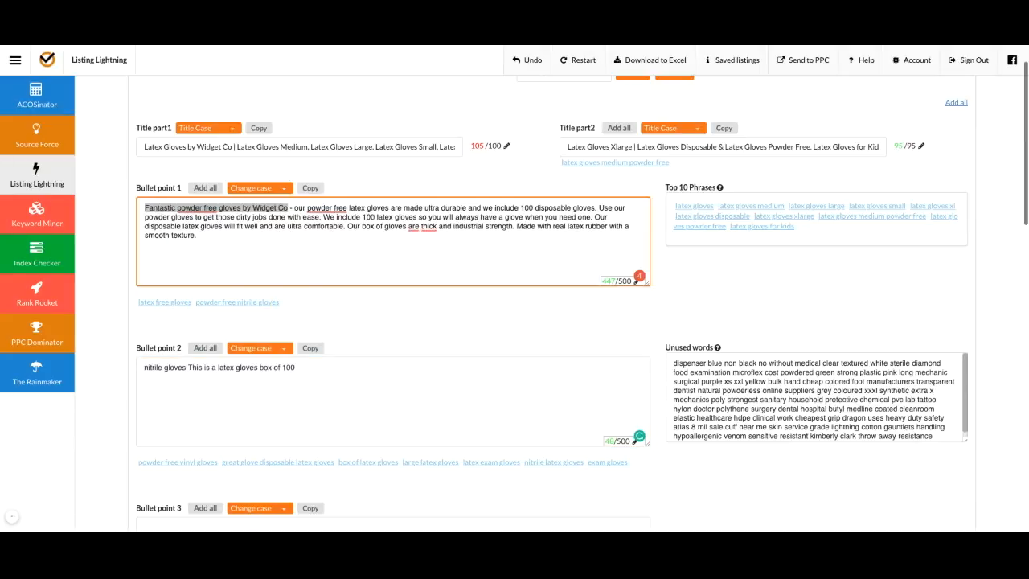
pyautogui.click(283, 190)
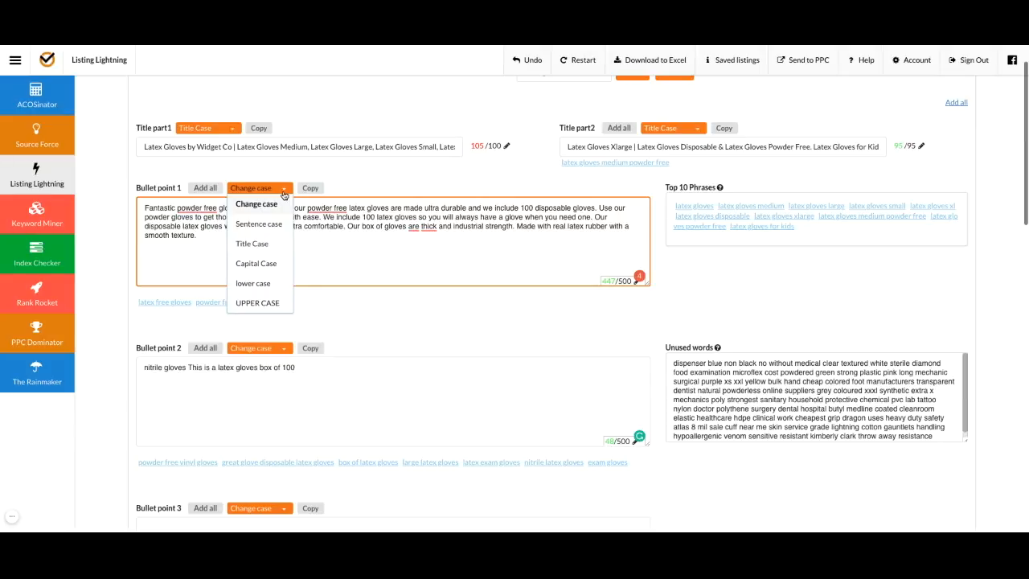
pyautogui.click(275, 302)
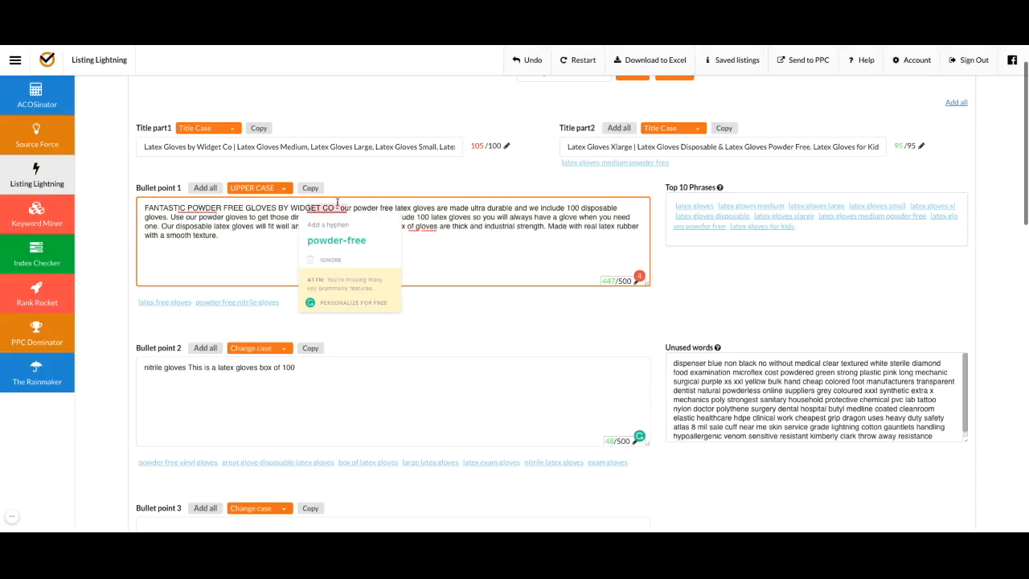
# - Convert the rest of Bullet point 1, after the opening phrase, to Title Case and copy the whole bullet point
pyautogui.click(532, 234)
pyautogui.hotkey('ctrl', 'a')
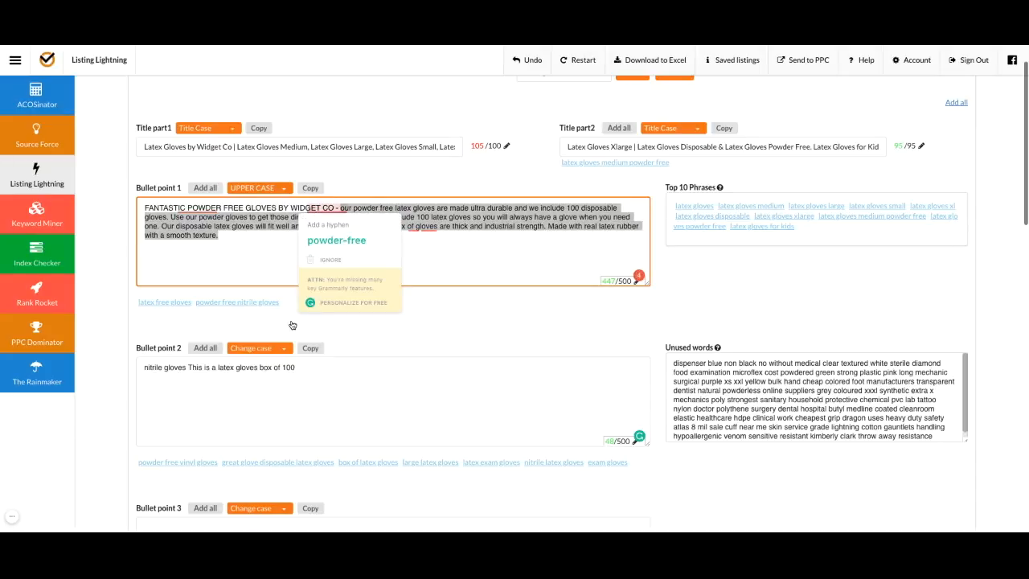
pyautogui.click(289, 186)
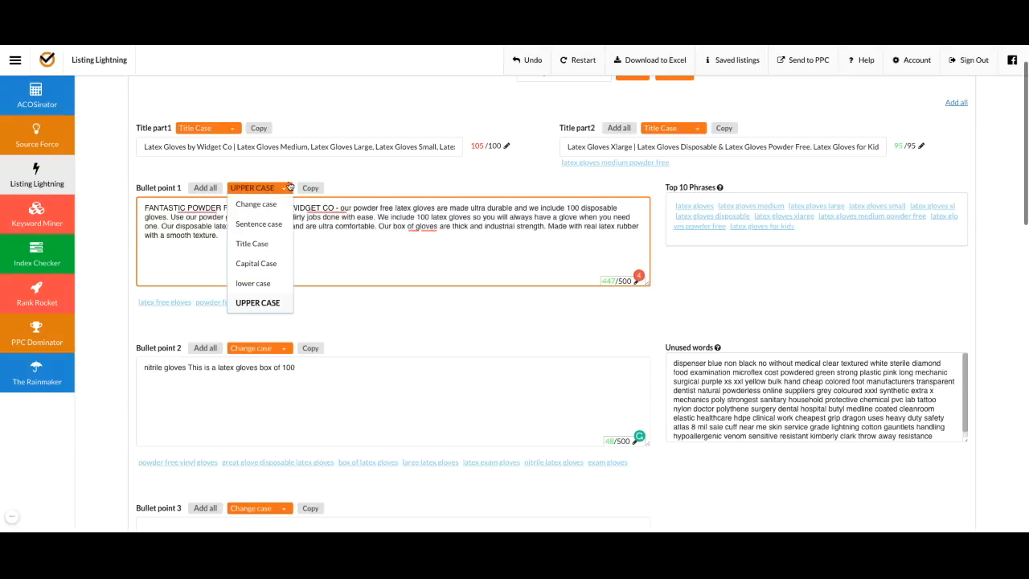
pyautogui.click(251, 243)
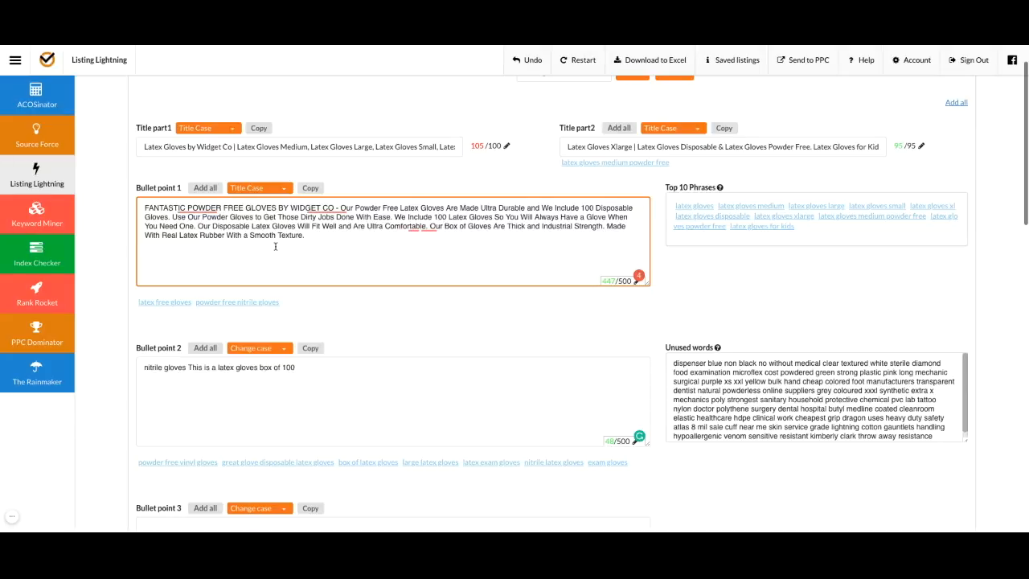
pyautogui.scroll(1, 275, 246)
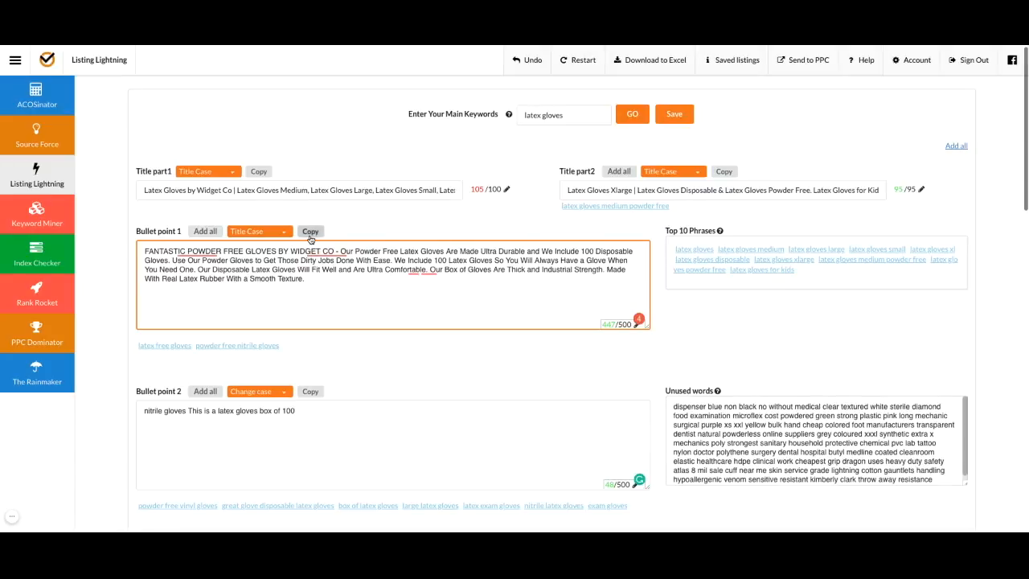
pyautogui.click(310, 231)
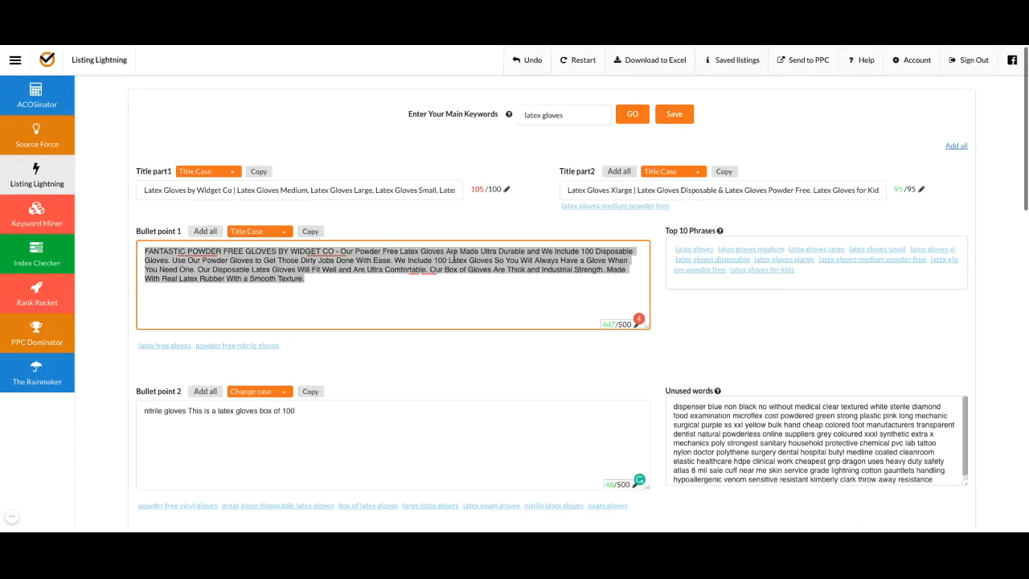
# - Save the listing under the title "latex gloves"
pyautogui.scroll(1, 454, 258)
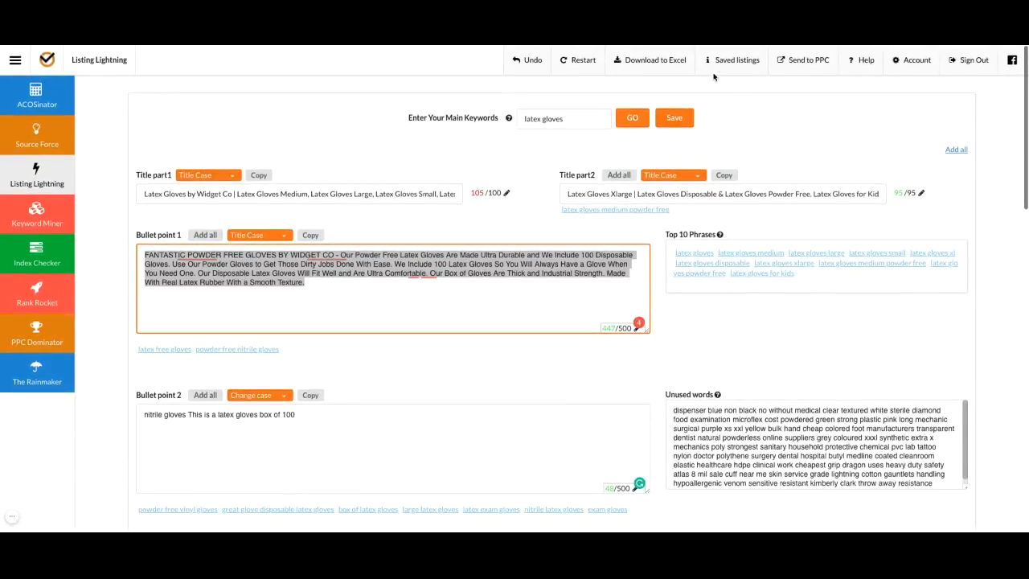
pyautogui.click(673, 119)
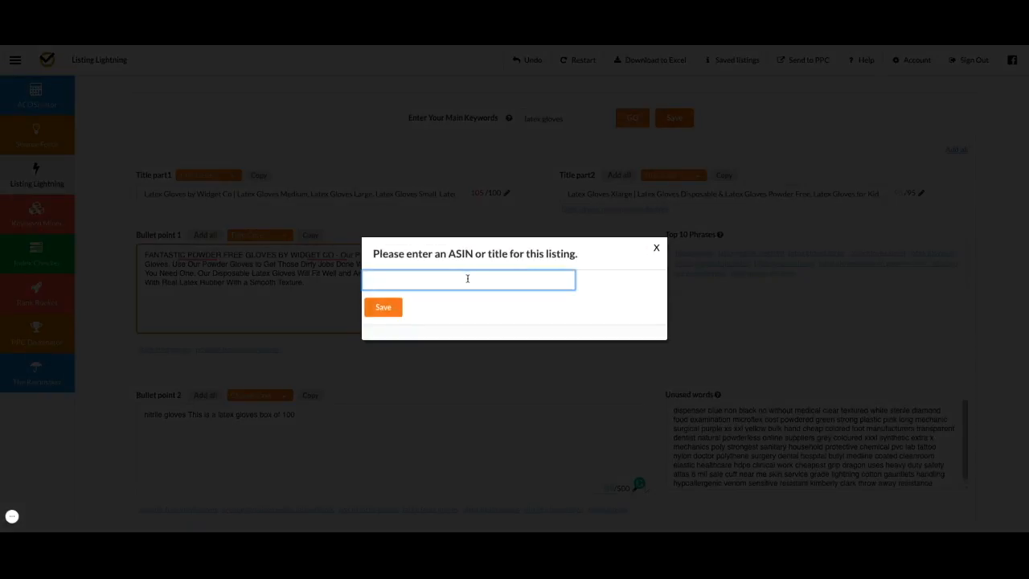
pyautogui.write('latex gloves')
pyautogui.click(388, 306)
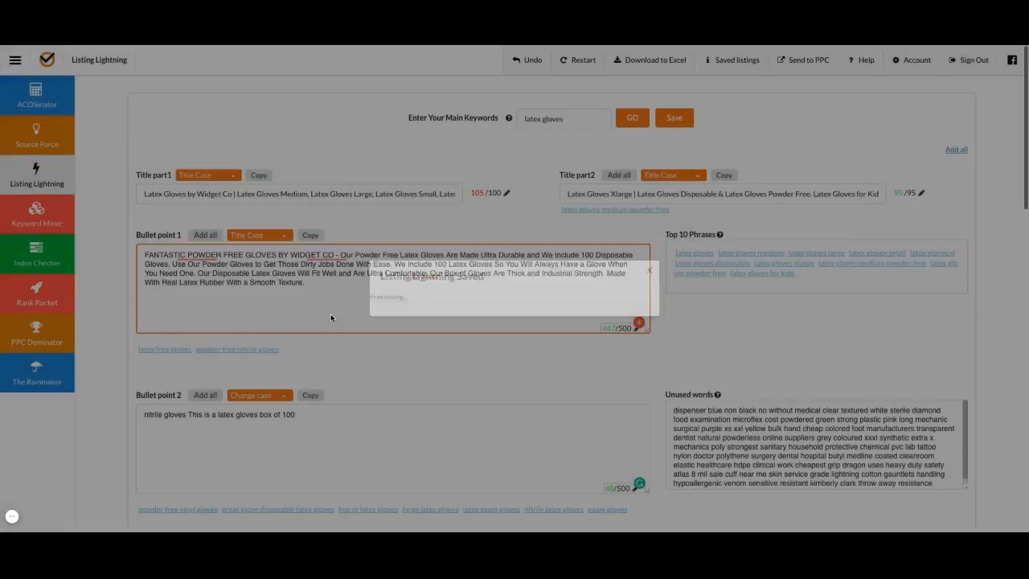
# - Add all suggested words to the Back-End Keywords
pyautogui.scroll(-1, 411, 373)
pyautogui.scroll(-5, 411, 372)
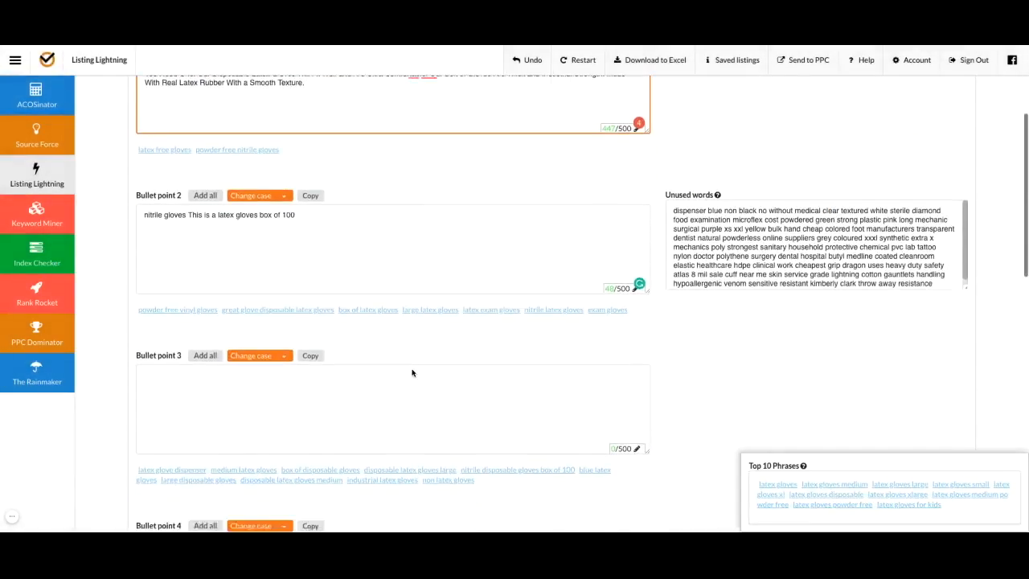
pyautogui.scroll(-2, 392, 302)
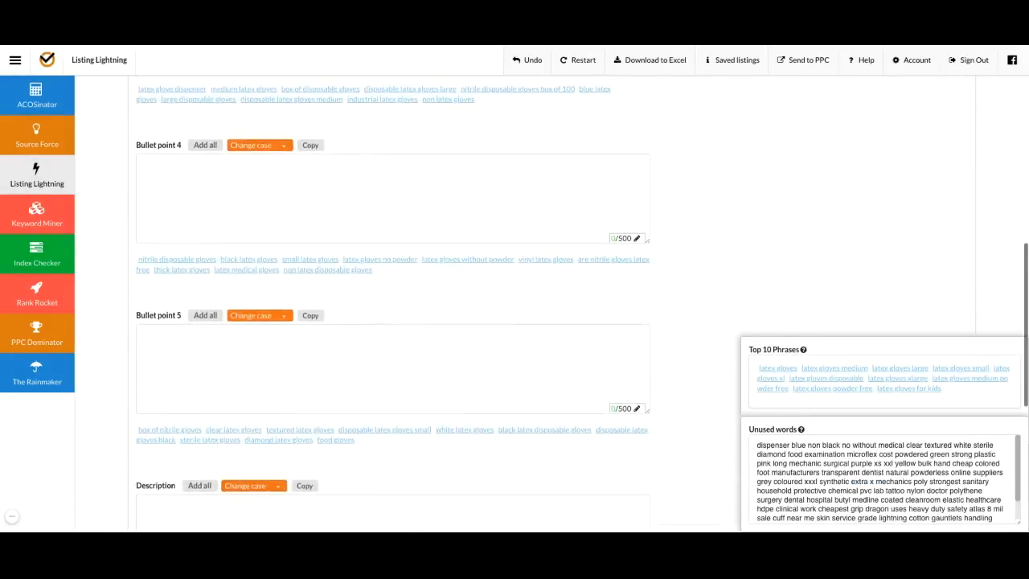
pyautogui.scroll(-3, 231, 380)
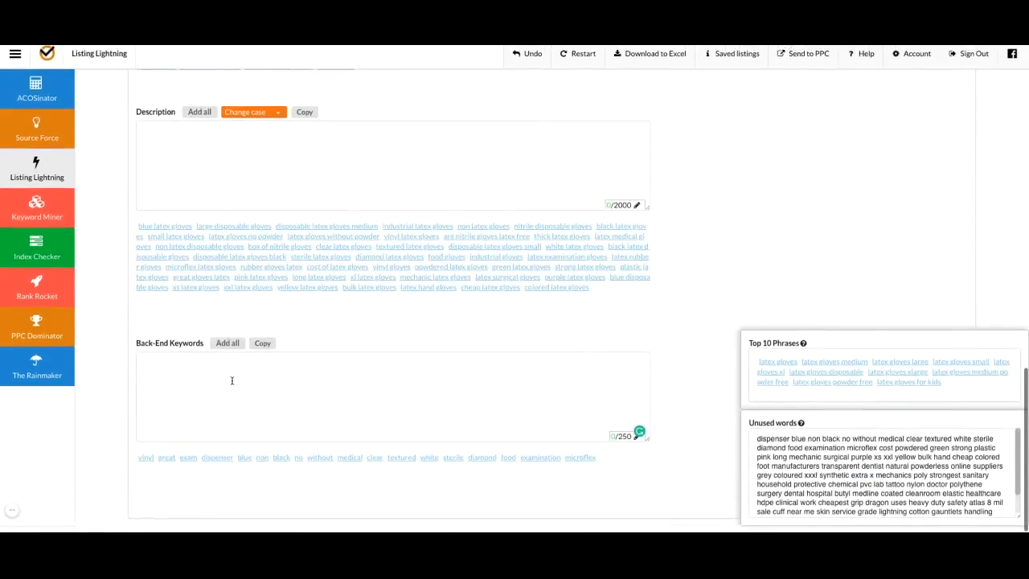
pyautogui.click(240, 379)
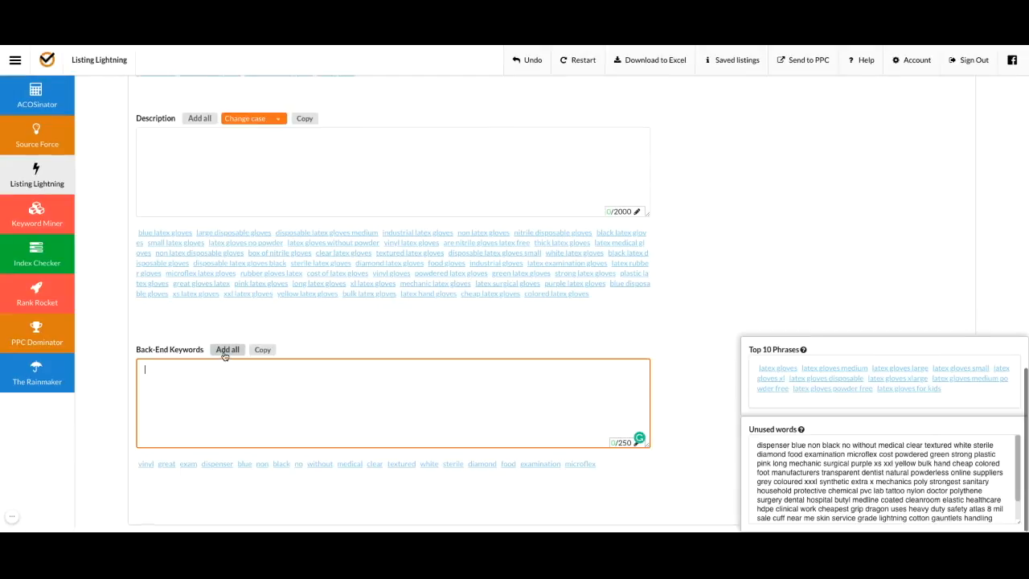
pyautogui.click(226, 354)
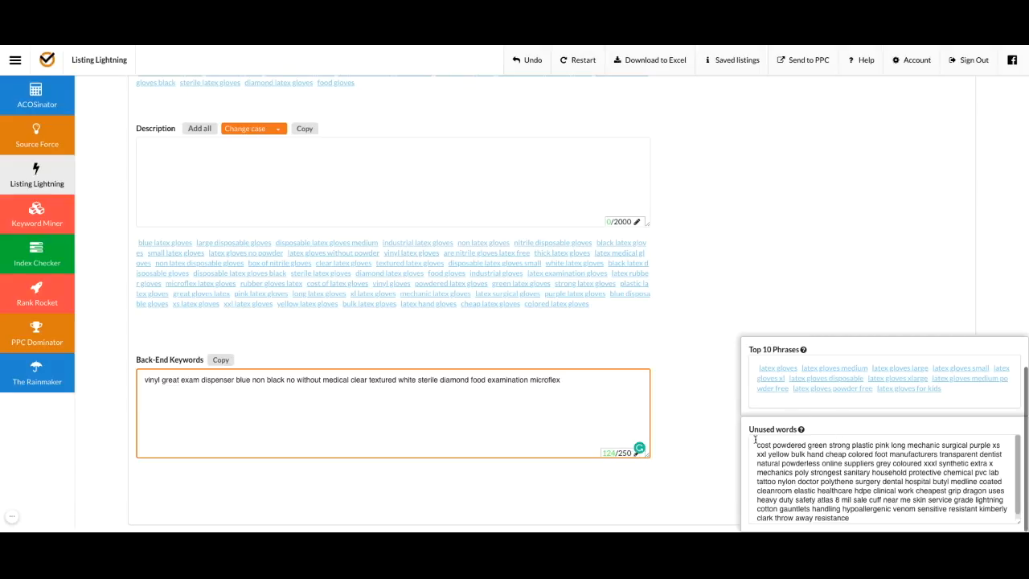
# - Append the unused words from "cost" through "dentist" to the end of the Back-End Keywords
pyautogui.moveTo(753, 440); pyautogui.dragTo(1003, 454)
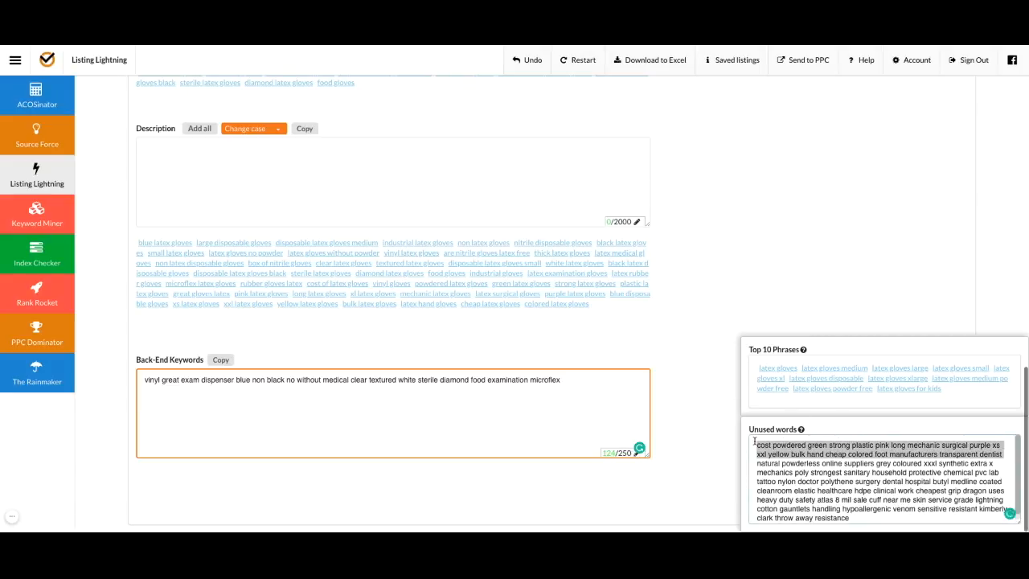
pyautogui.click(601, 424)
pyautogui.hotkey('ctrl', 'v')
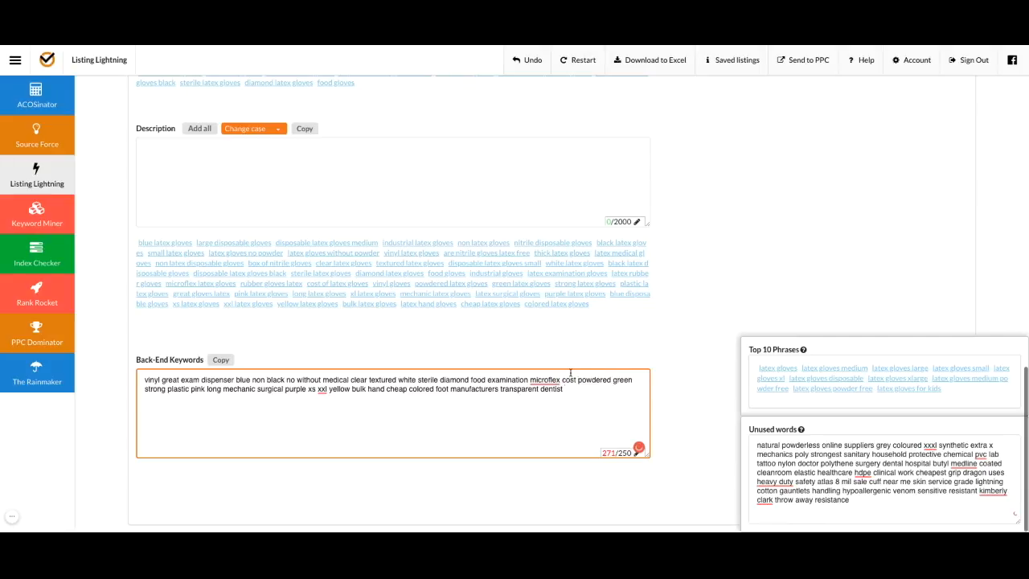
# - Remove the word "medical" from the Back-End Keywords to shorten them towards the 250-character limit
pyautogui.hotkey('shift', 'Left')
pyautogui.hotkey('shift', 'Left')
pyautogui.hotkey('shift', 'Left')
pyautogui.hotkey('shift', 'Left')
pyautogui.hotkey('shift', 'Left')
pyautogui.hotkey('shift', 'Left')
pyautogui.hotkey('shift', 'Left')
pyautogui.hotkey('shift', 'Left')
pyautogui.press('BackSpace')
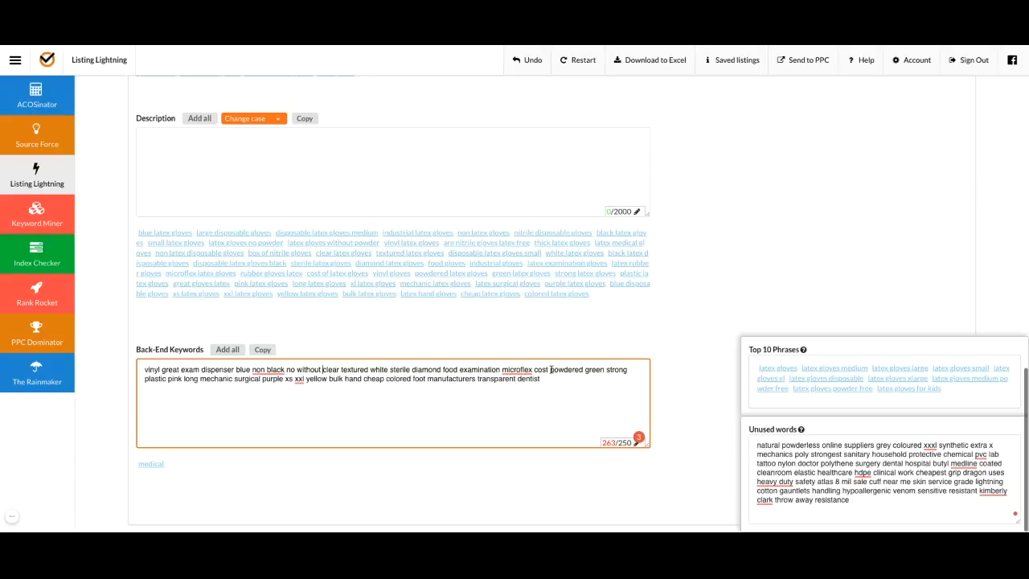
# - Delete the word "cost" between "microflex" and "powdered" in the Back-End Keywords
pyautogui.click(549, 370)
pyautogui.press('BackSpace')
pyautogui.press('BackSpace')
pyautogui.press('BackSpace')
pyautogui.press('BackSpace')
pyautogui.press('BackSpace')
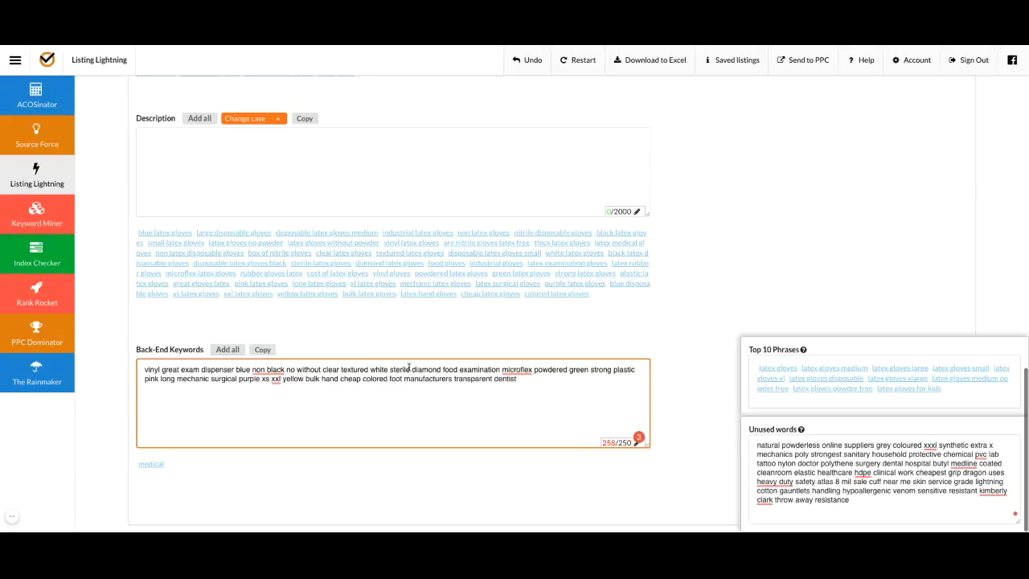
# - Delete the word "great" after "vinyl" in the Back-End Keywords
pyautogui.click(178, 369)
pyautogui.press('BackSpace')
pyautogui.press('BackSpace')
pyautogui.press('BackSpace')
pyautogui.press('BackSpace')
pyautogui.press('BackSpace')
pyautogui.press('BackSpace')
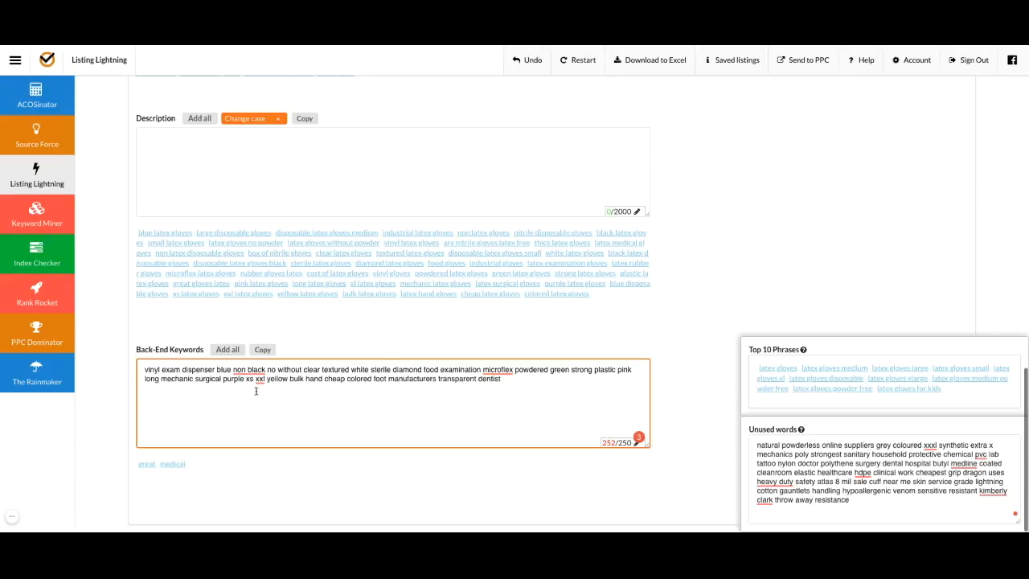
# - Delete the word "yellow" before "bulk" in the Back-End Keywords and append "xxxl" after "dentist"
pyautogui.click(288, 378)
pyautogui.press('BackSpace')
pyautogui.press('BackSpace')
pyautogui.press('BackSpace')
pyautogui.press('BackSpace')
pyautogui.press('BackSpace')
pyautogui.press('BackSpace')
pyautogui.press('BackSpace')
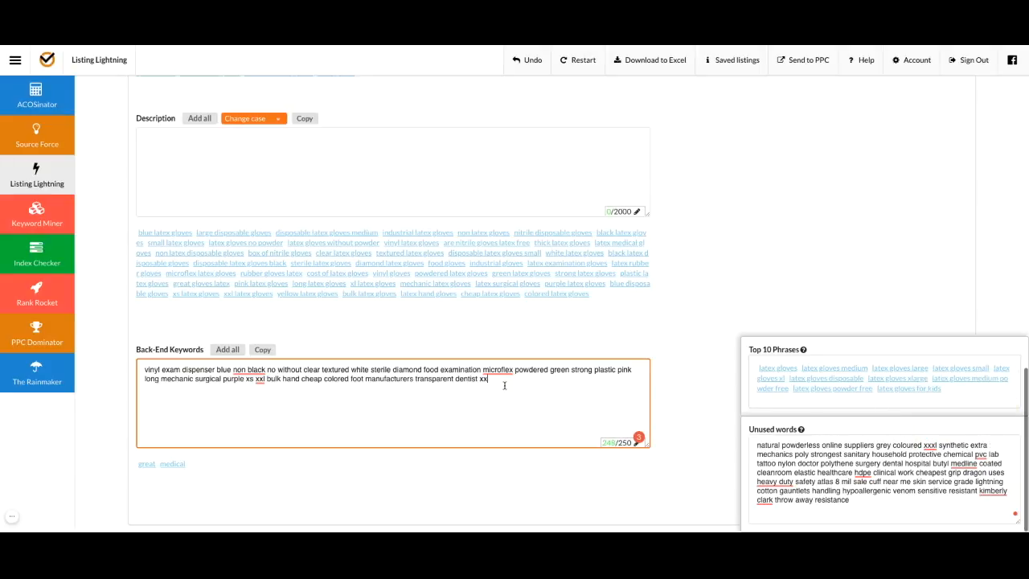
pyautogui.write('xl')
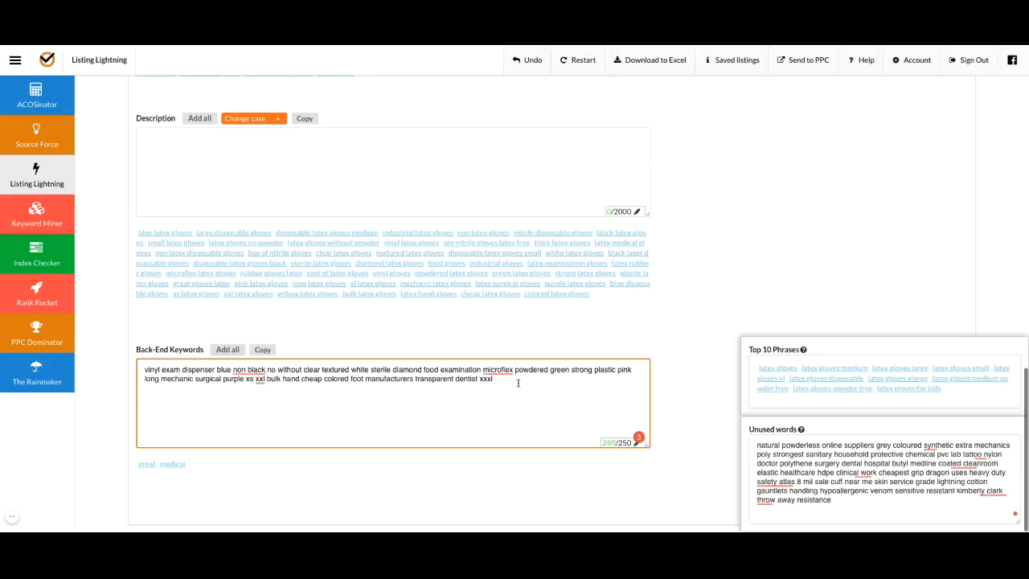
# - Review the listing's Description, bullet points and title fields together with their suggested keyword phrases
pyautogui.scroll(1, 306, 365)
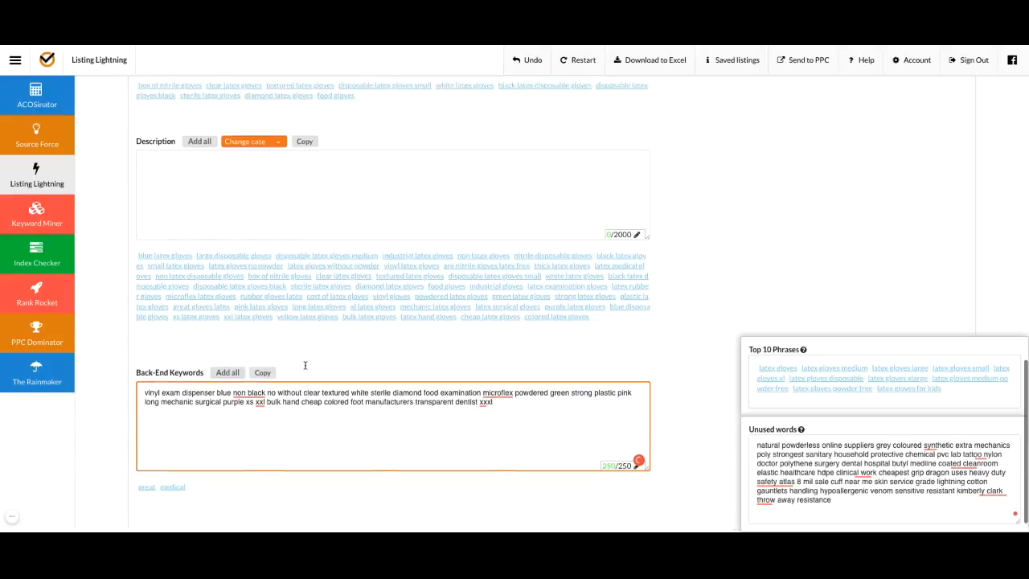
pyautogui.scroll(4, 305, 364)
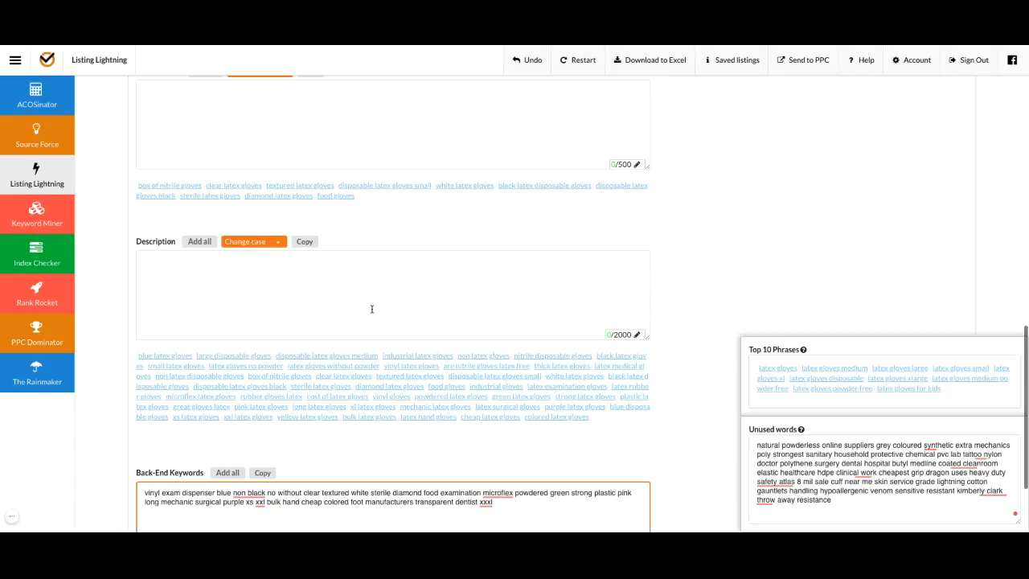
pyautogui.scroll(1, 384, 275)
pyautogui.scroll(9, 466, 267)
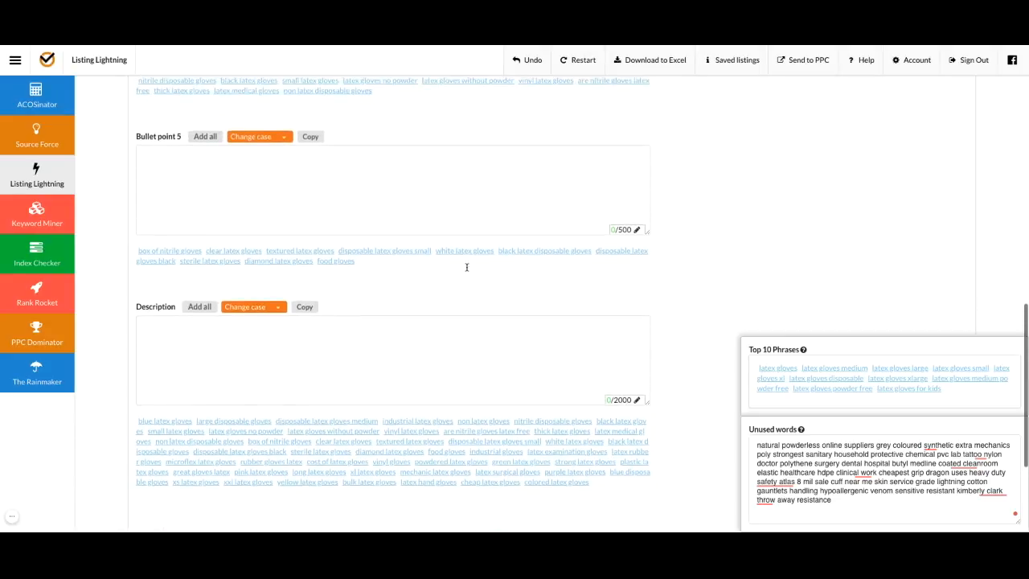
pyautogui.scroll(-9, 394, 305)
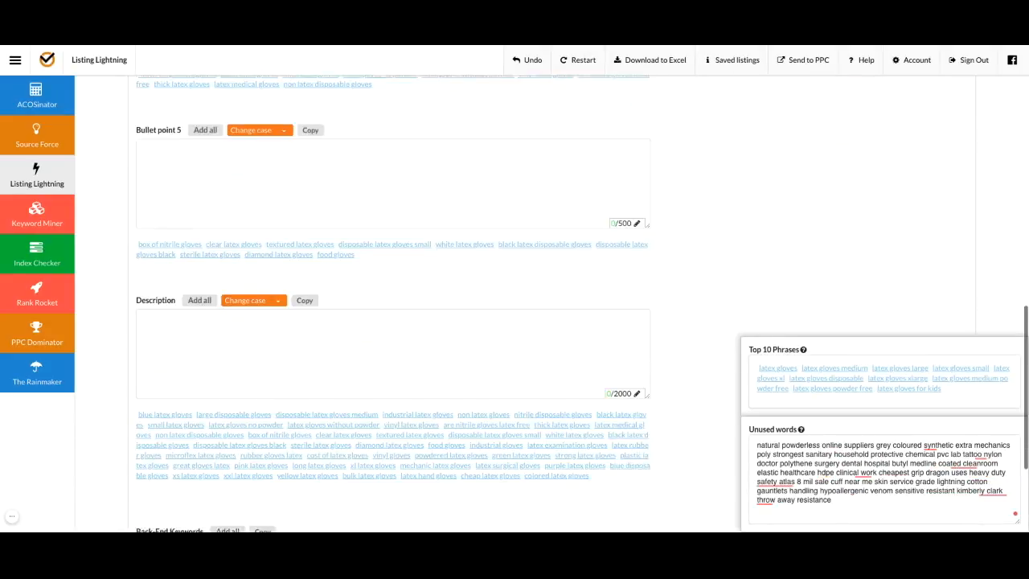
pyautogui.click(399, 308)
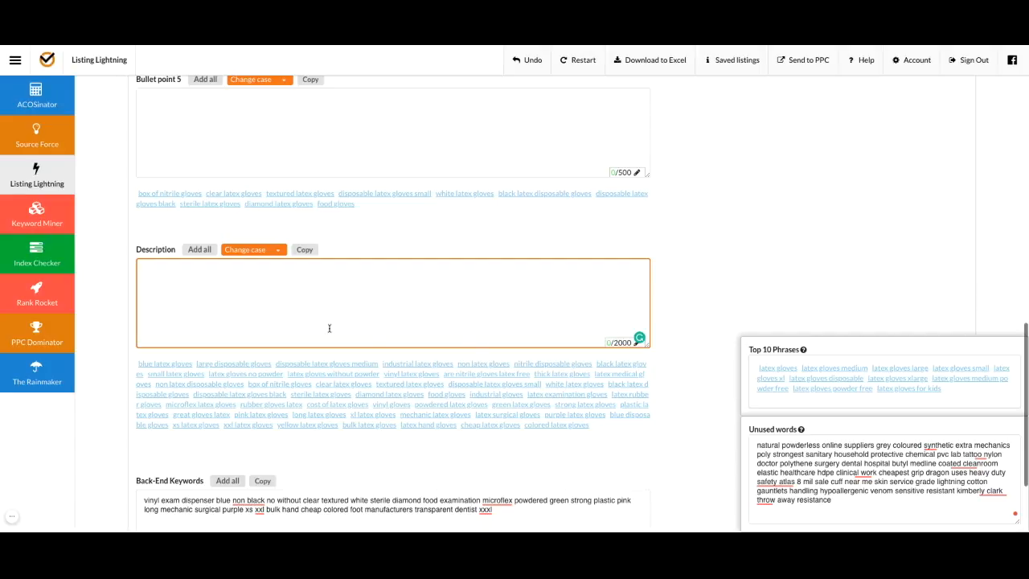
pyautogui.scroll(3, 344, 262)
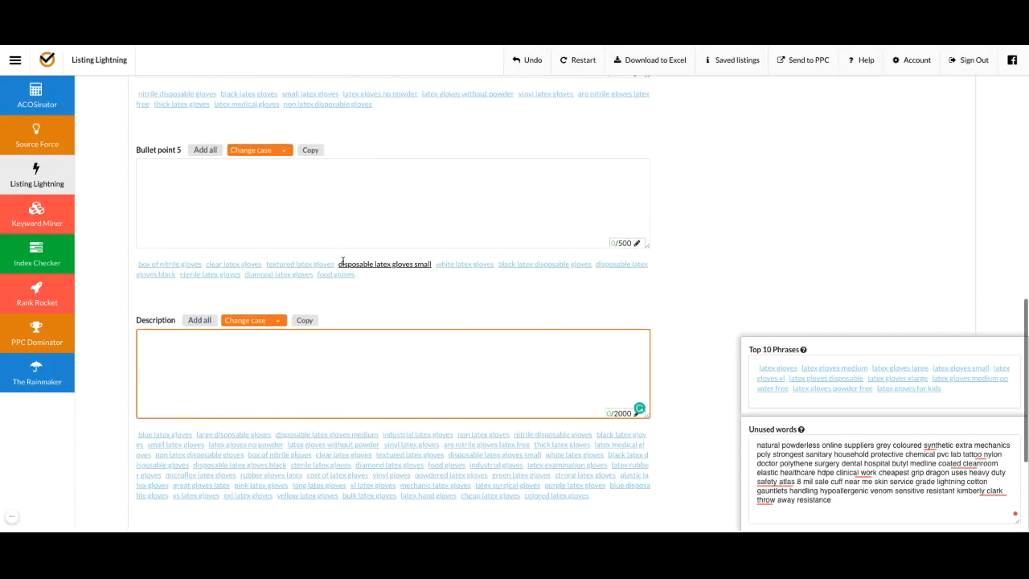
pyautogui.scroll(7, 343, 260)
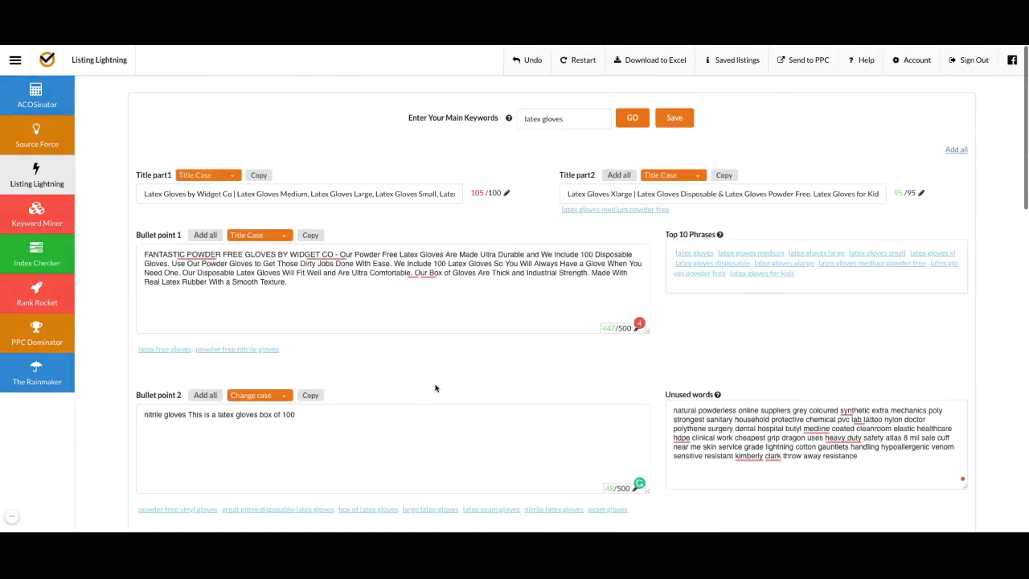
pyautogui.scroll(-9, 524, 351)
pyautogui.click(523, 352)
pyautogui.scroll(-3, 523, 351)
pyautogui.scroll(11, 523, 351)
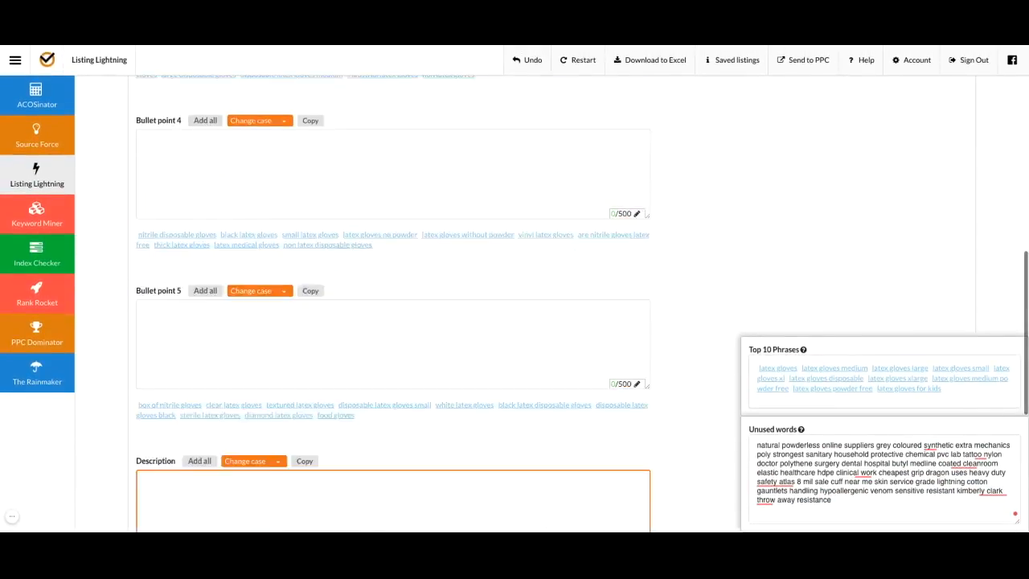
pyautogui.scroll(1, 522, 322)
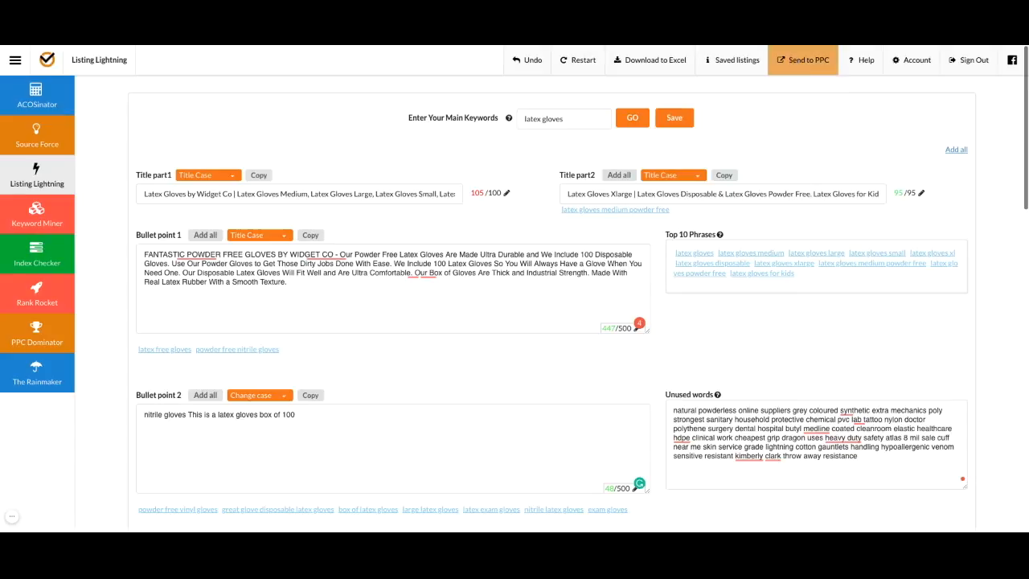
# - Send the listing's keywords to PPC Dominator and review the campaign, ad group and keyword sections there
pyautogui.click(798, 62)
pyautogui.scroll(10, 809, 169)
pyautogui.scroll(-1, 505, 332)
pyautogui.scroll(-2, 506, 332)
pyautogui.scroll(-1, 393, 327)
pyautogui.scroll(-10, 393, 328)
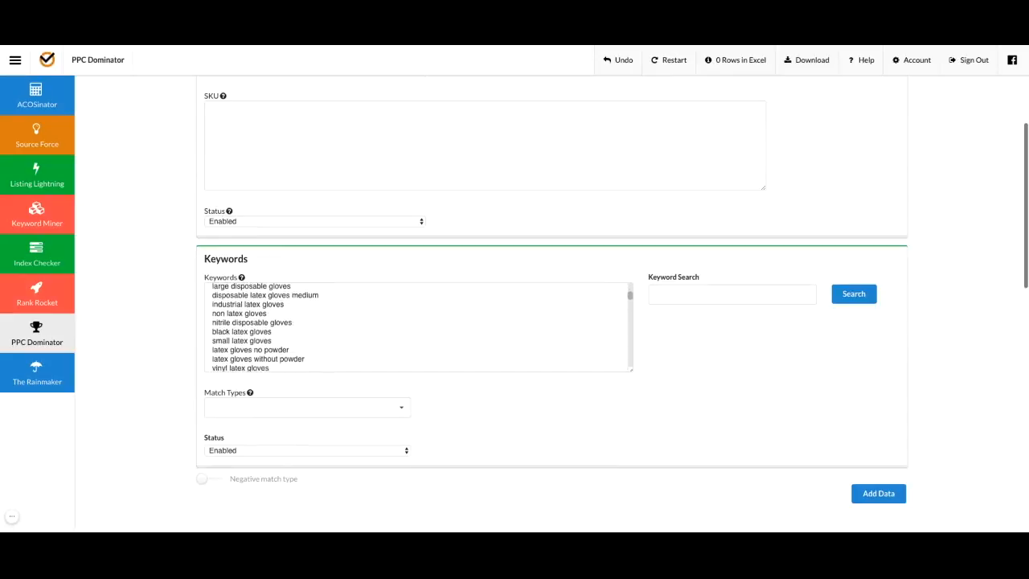
pyautogui.scroll(-2, 163, 337)
pyautogui.scroll(5, 163, 337)
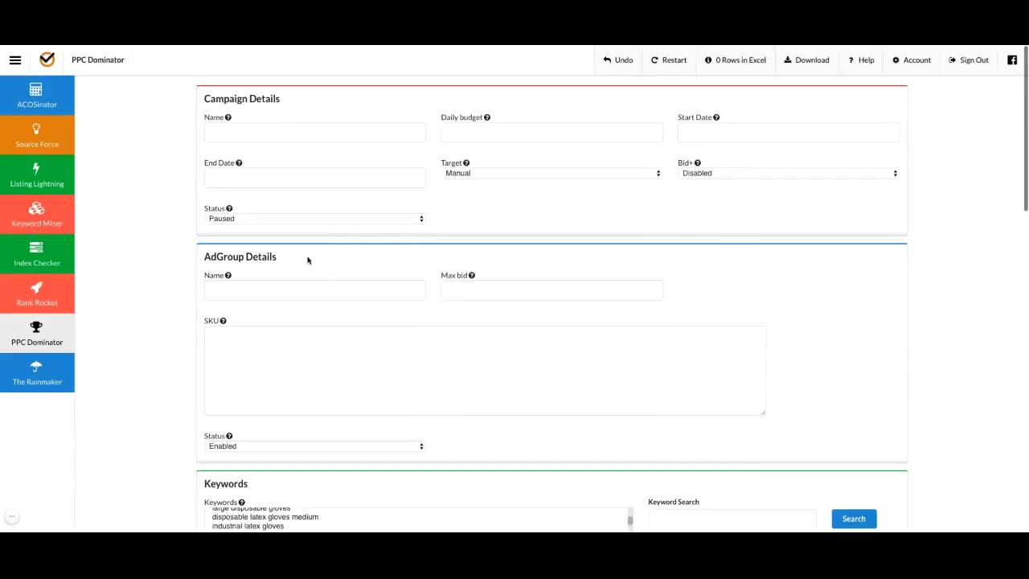
# - Return to Listing Lightning and look over the latex gloves listing's title, first bullet points and unused words
pyautogui.click(37, 174)
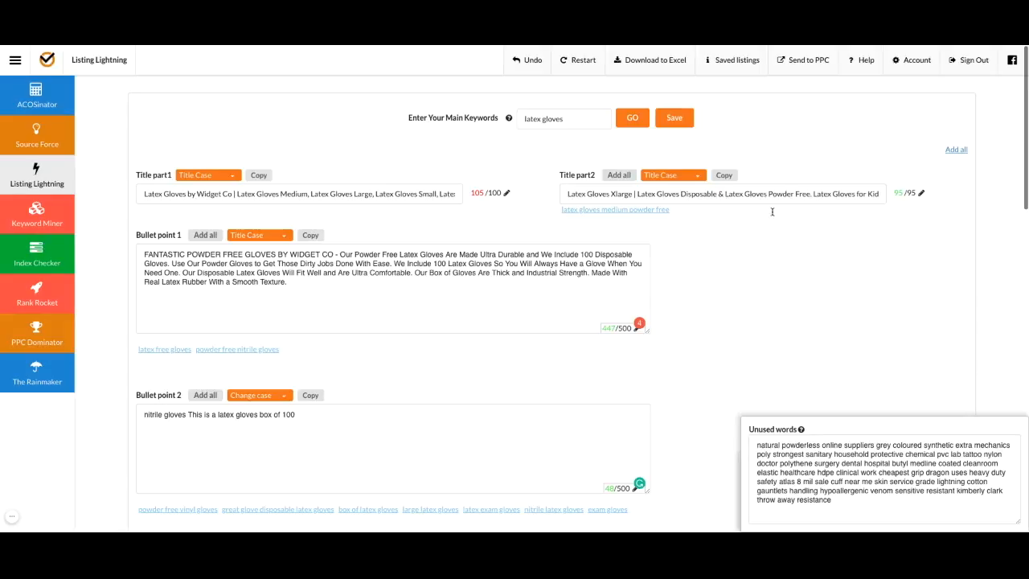
pyautogui.scroll(-1, 788, 309)
pyautogui.scroll(1, 788, 309)
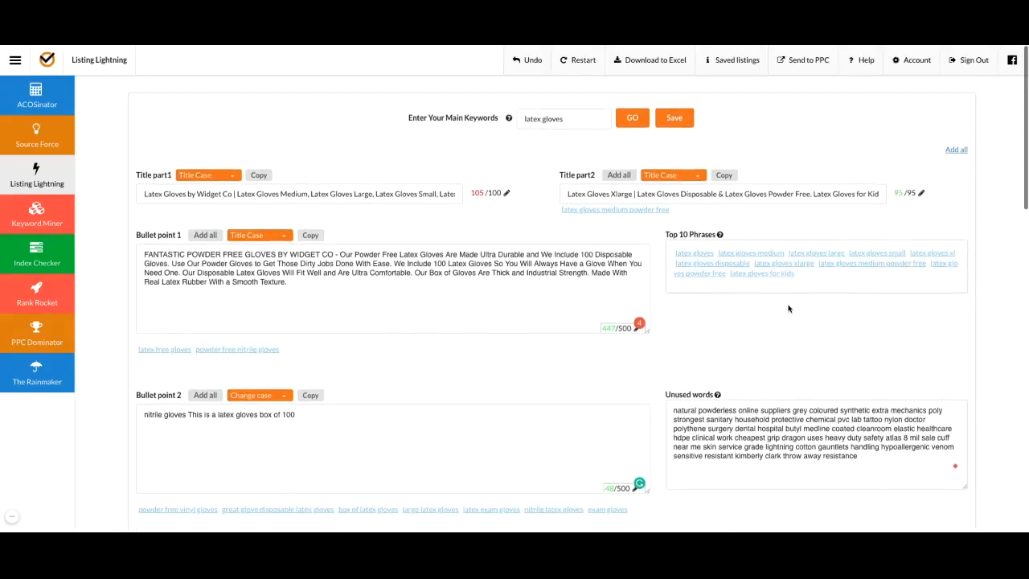